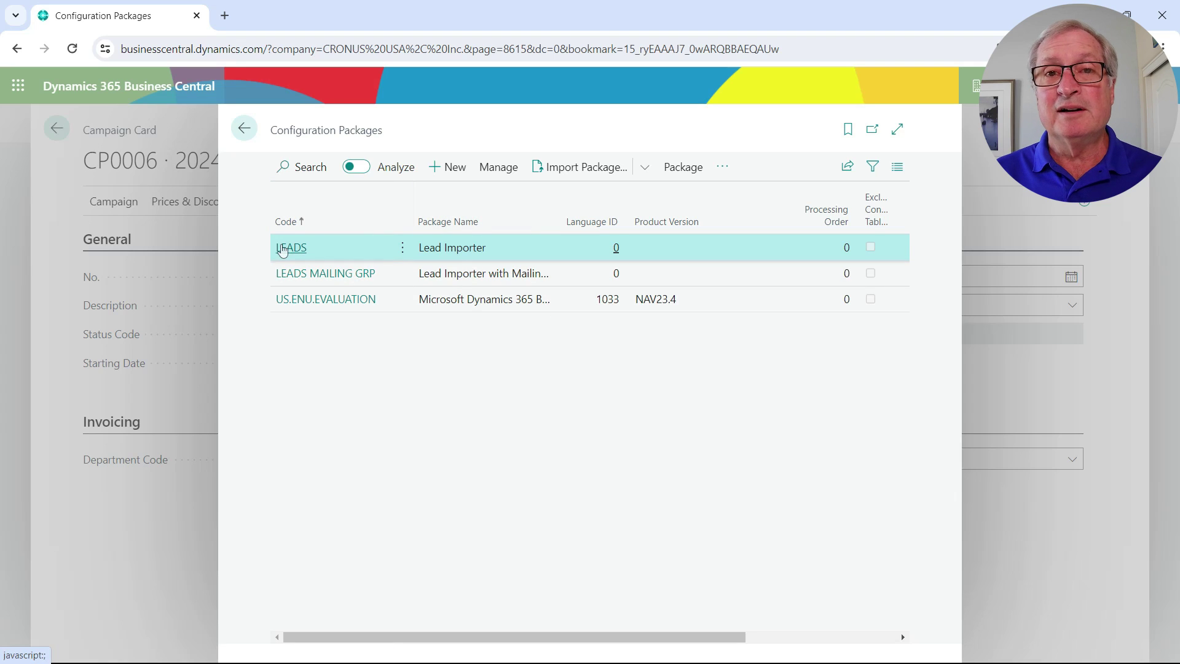
- Open the LEADS Lead Importer configuration package
left_click(287, 248)
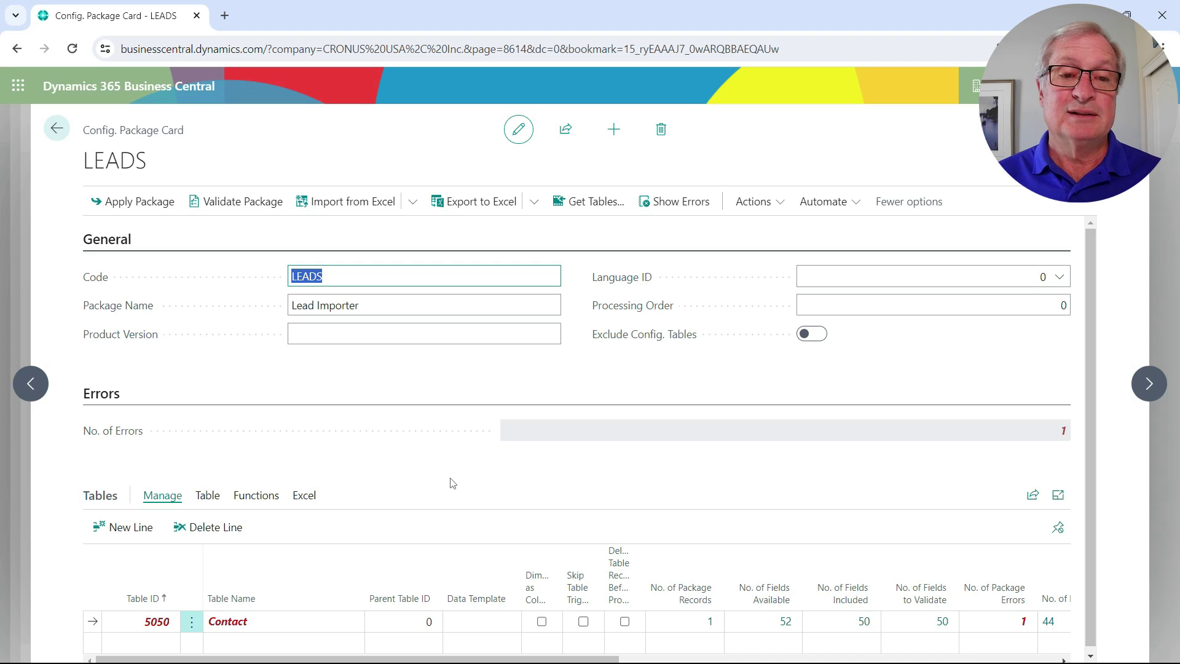
- Start an Import from Excel into the LEADS package
left_click(362, 205)
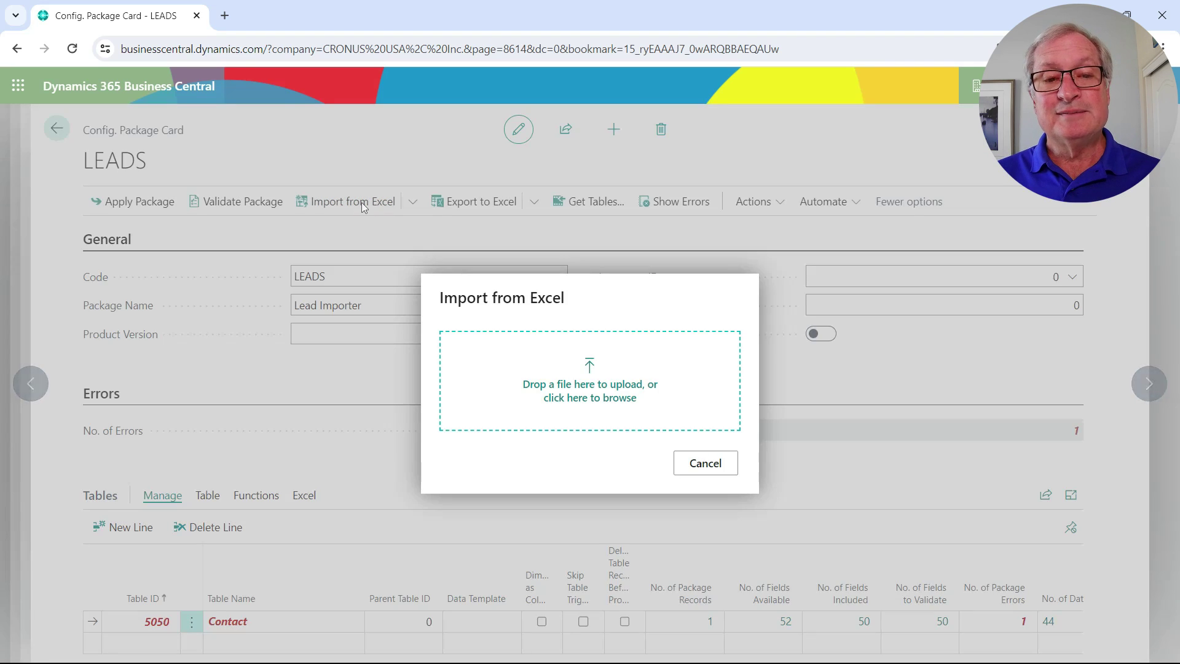
- Import the NEW LEADS 3 spreadsheet into LEADS, loading 35 Contact records
left_click(590, 391)
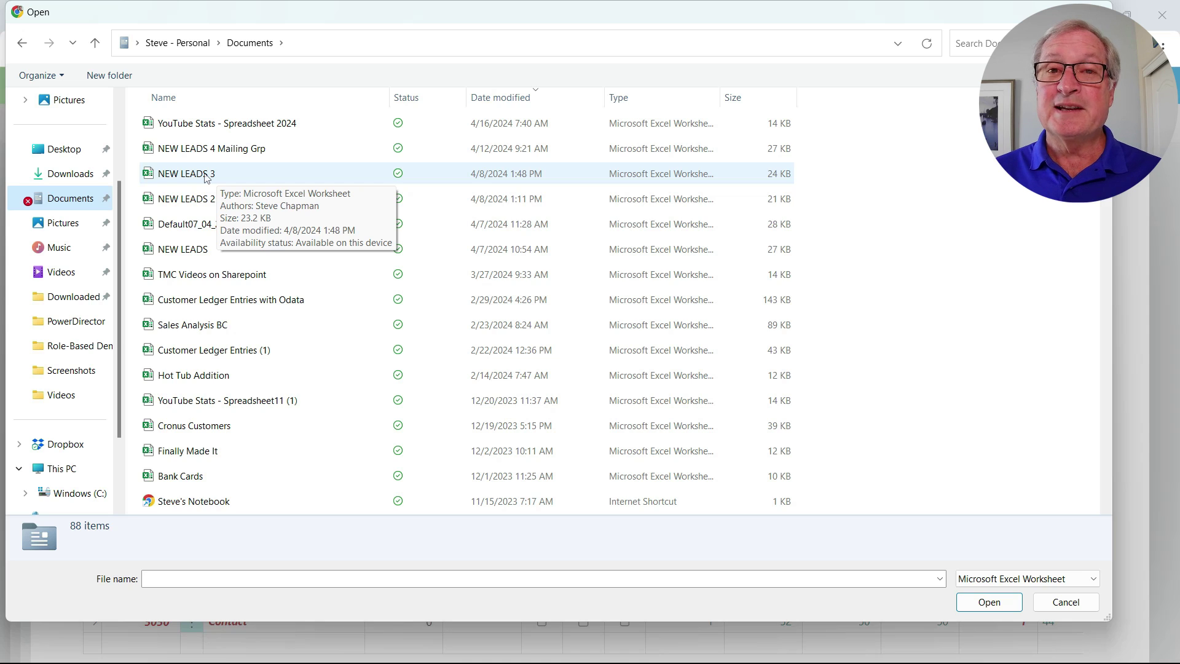
double_click(205, 178)
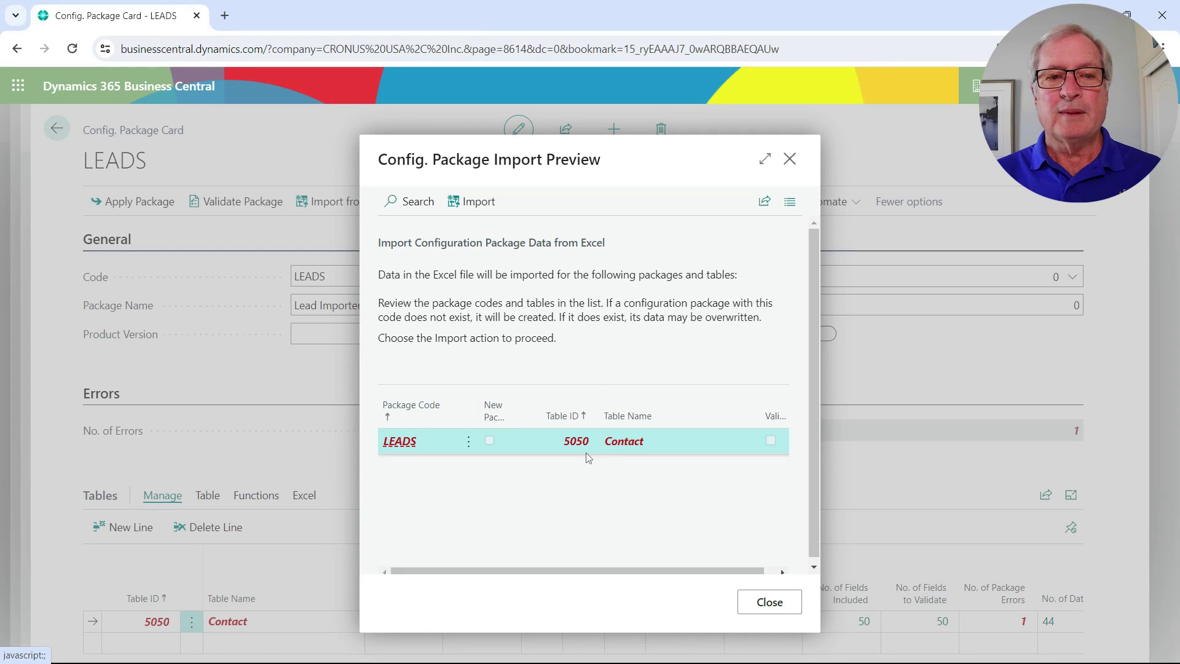
left_click(474, 205)
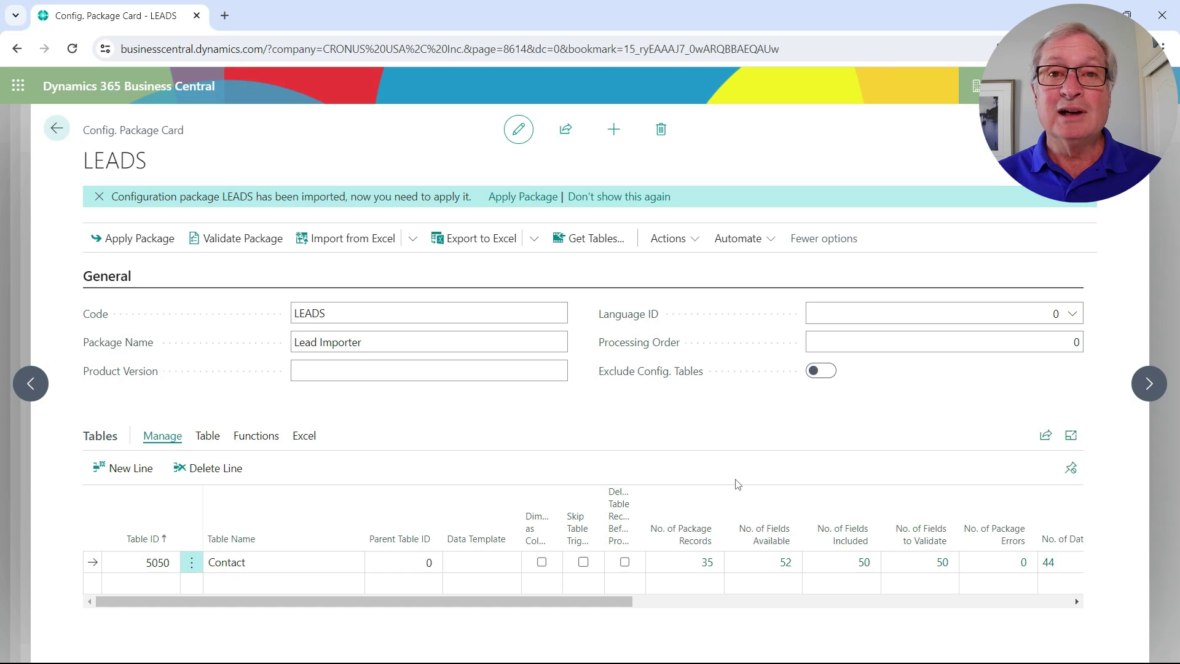
left_click(710, 563)
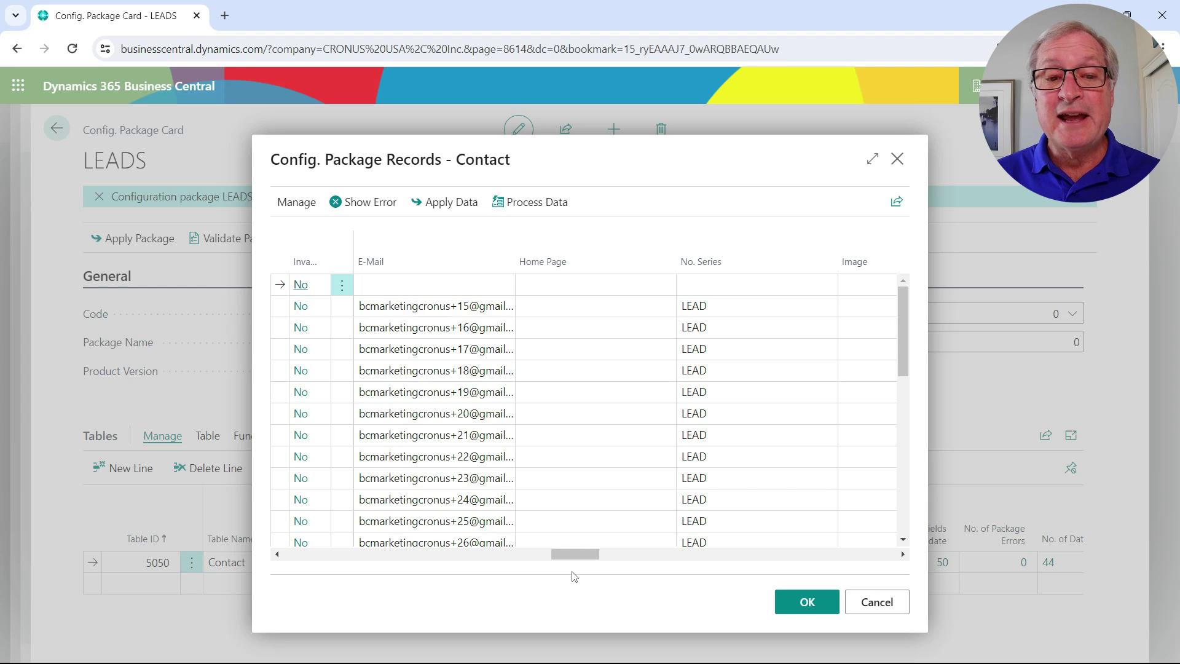
left_click_drag(575, 555, 723, 558)
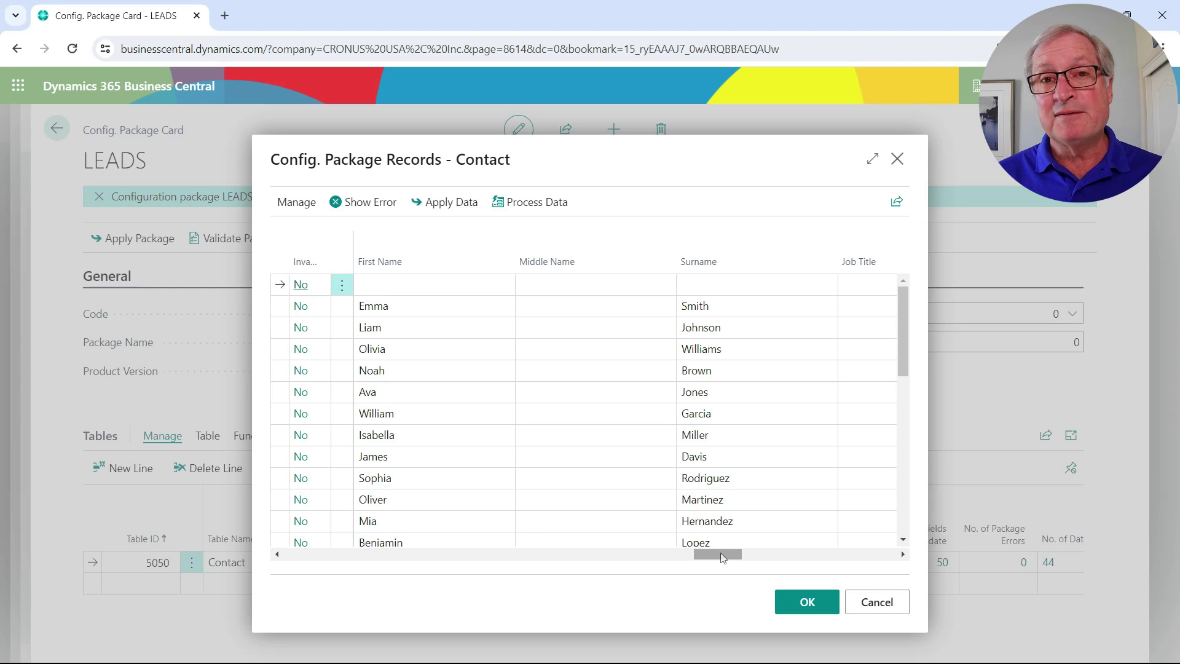
left_click(793, 600)
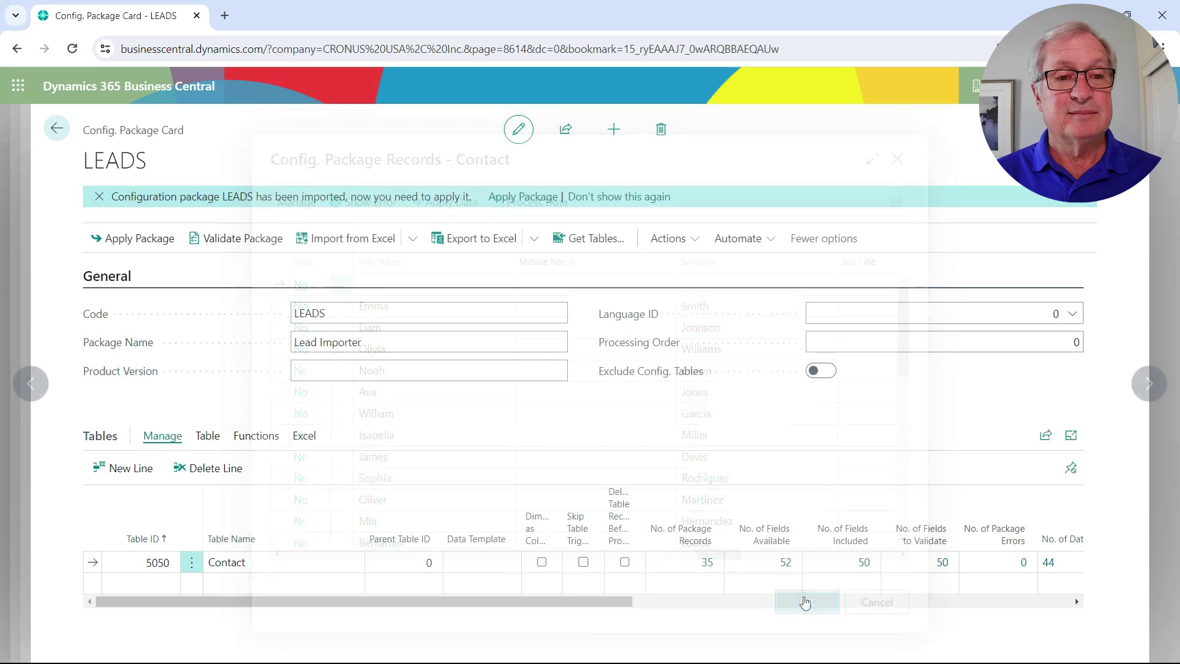
left_click(142, 241)
- Apply the LEADS package and return to the CP0006 2024 Modern Interiors Trade Show campaign card
left_click(662, 420)
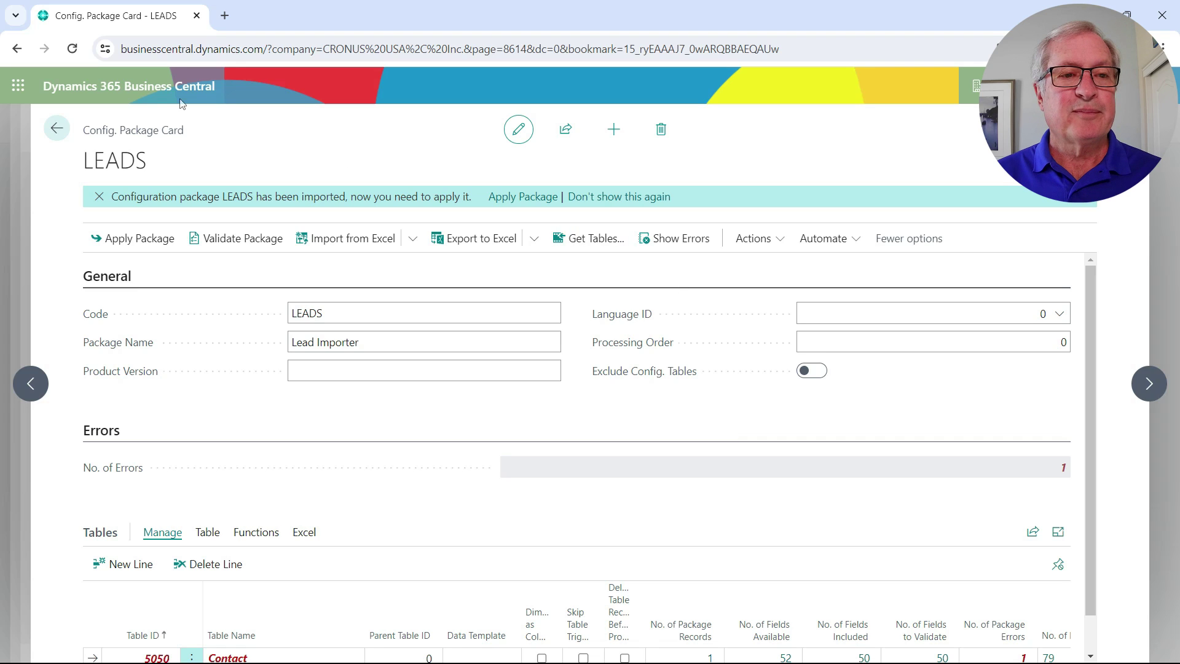
left_click(55, 129)
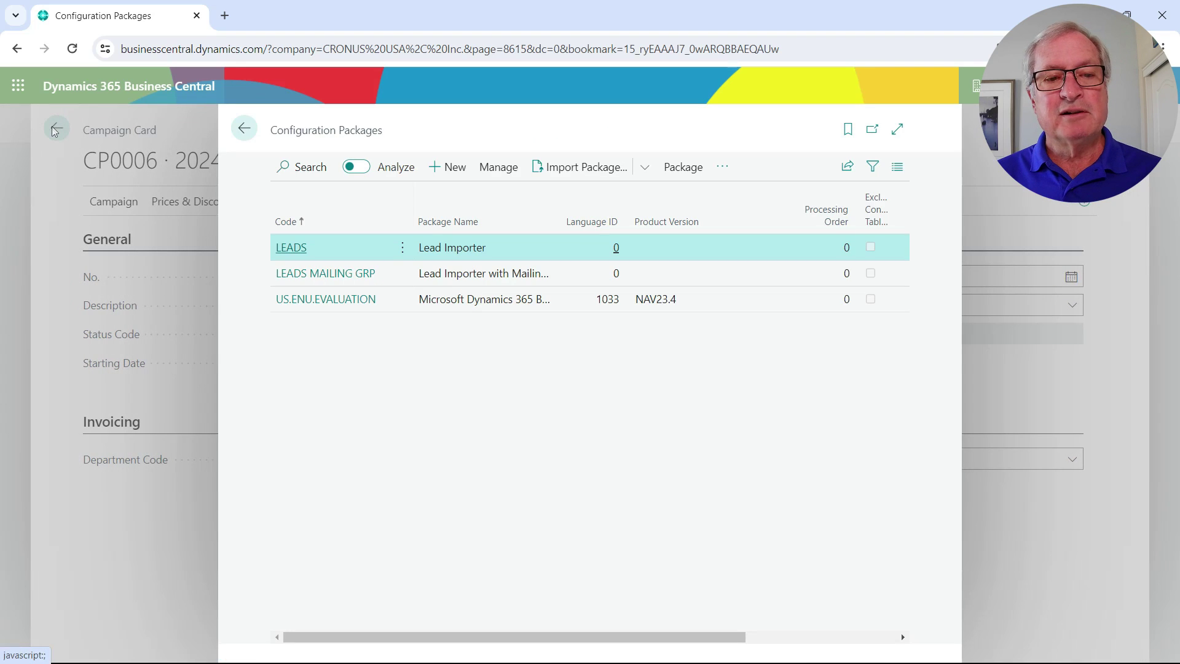
left_click(244, 128)
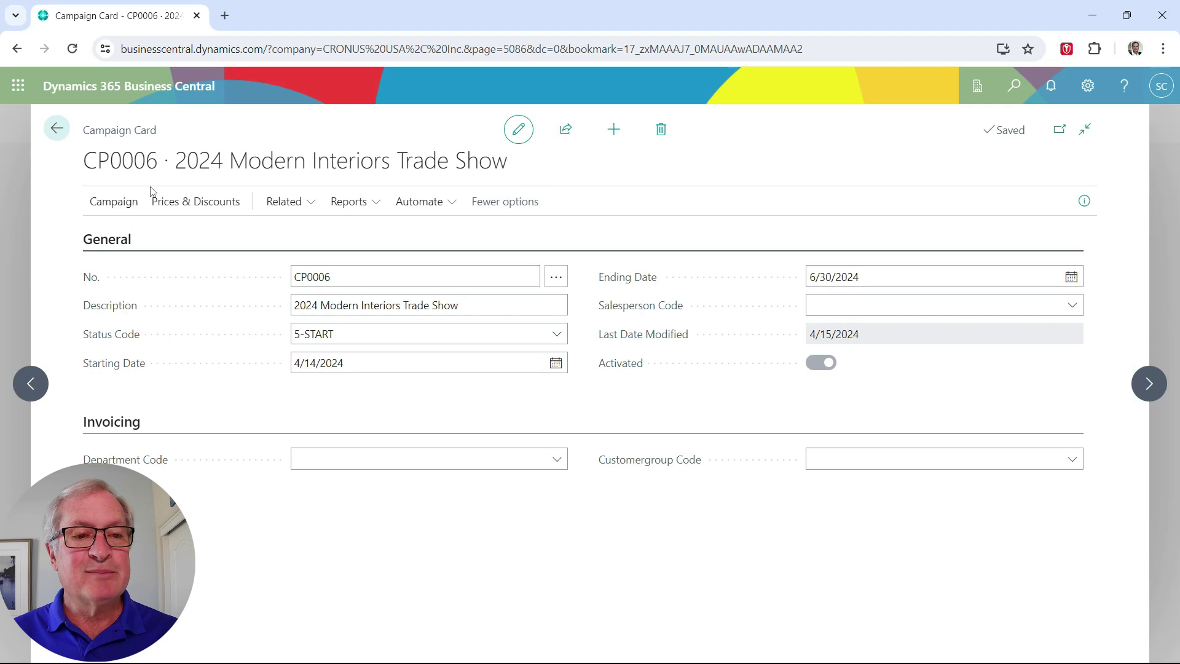
left_click(114, 201)
- Open campaign CP0006's Segments and create new segment SM00033
left_click(379, 234)
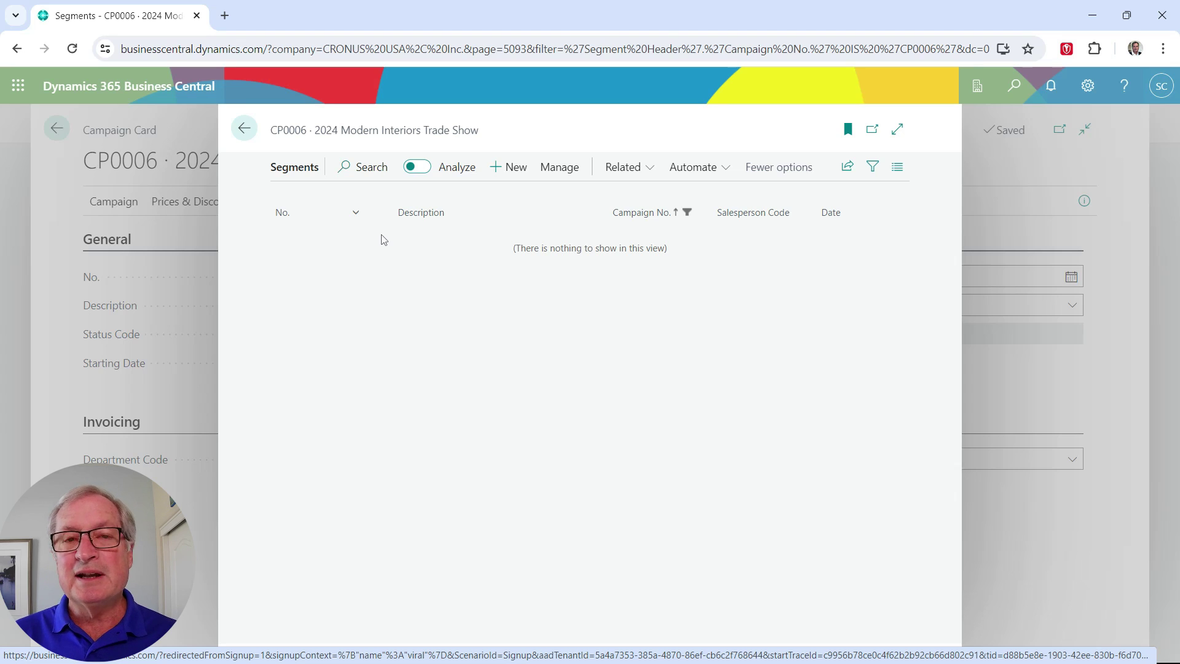
key("alt+n")
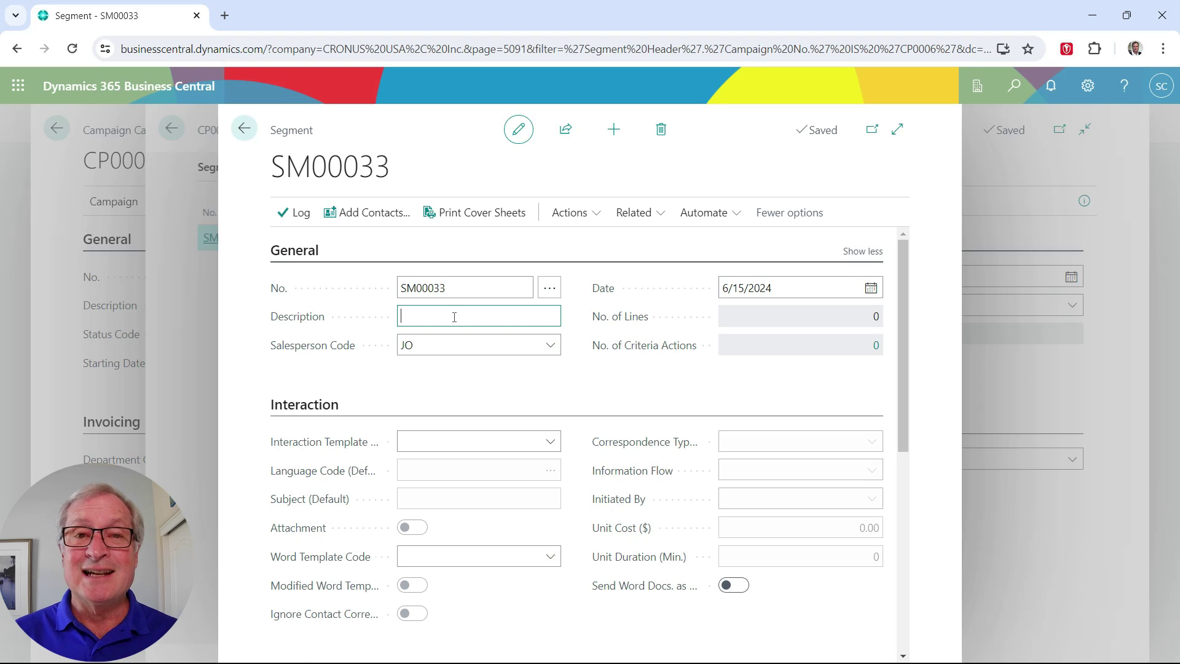
- Describe SM00033 by the salesperson's name, assign salesperson RB, EMAIL template, no Word template
type("Robin")
key("Tab")
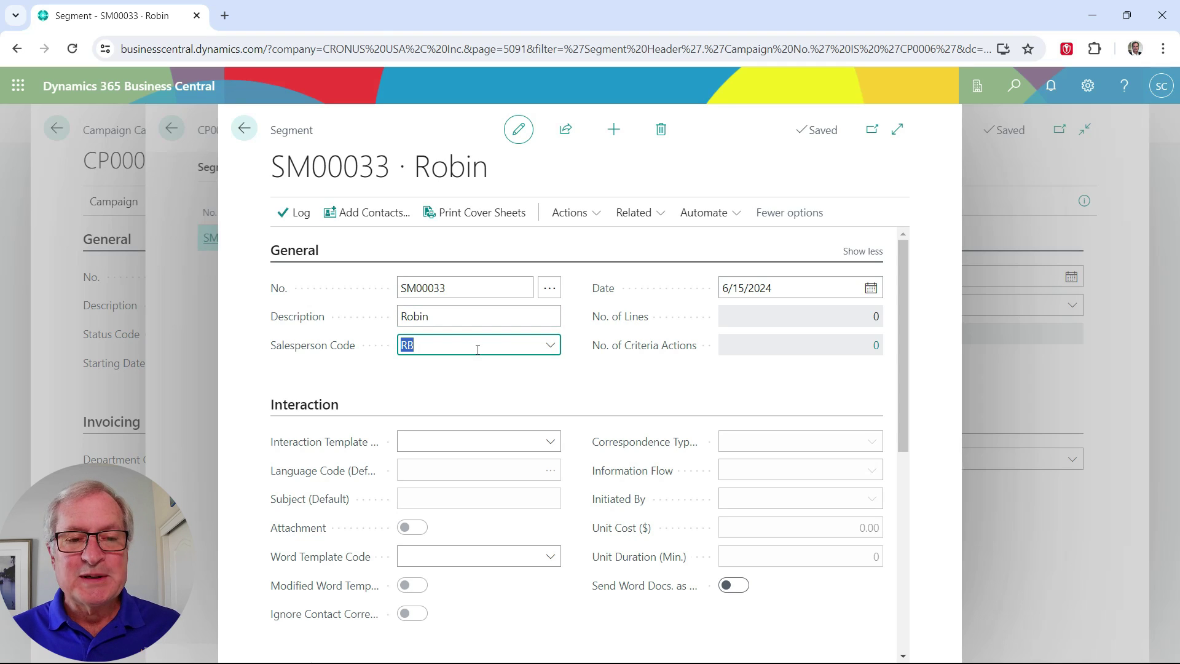
left_click(549, 345)
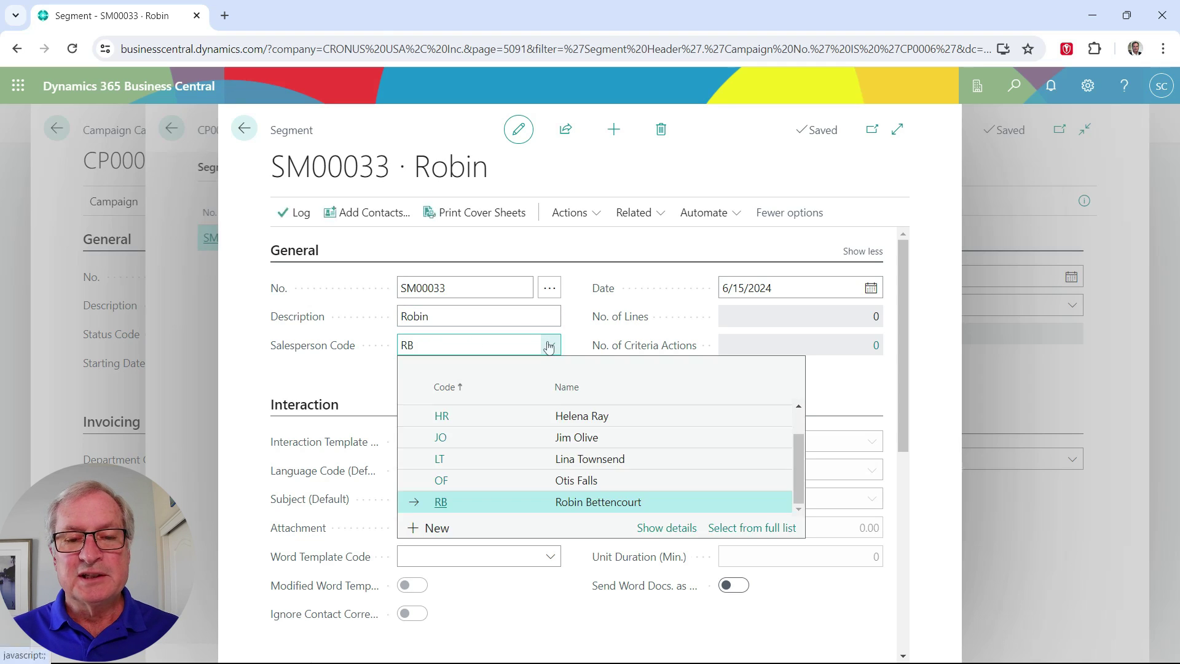
left_click(519, 503)
left_click(489, 441)
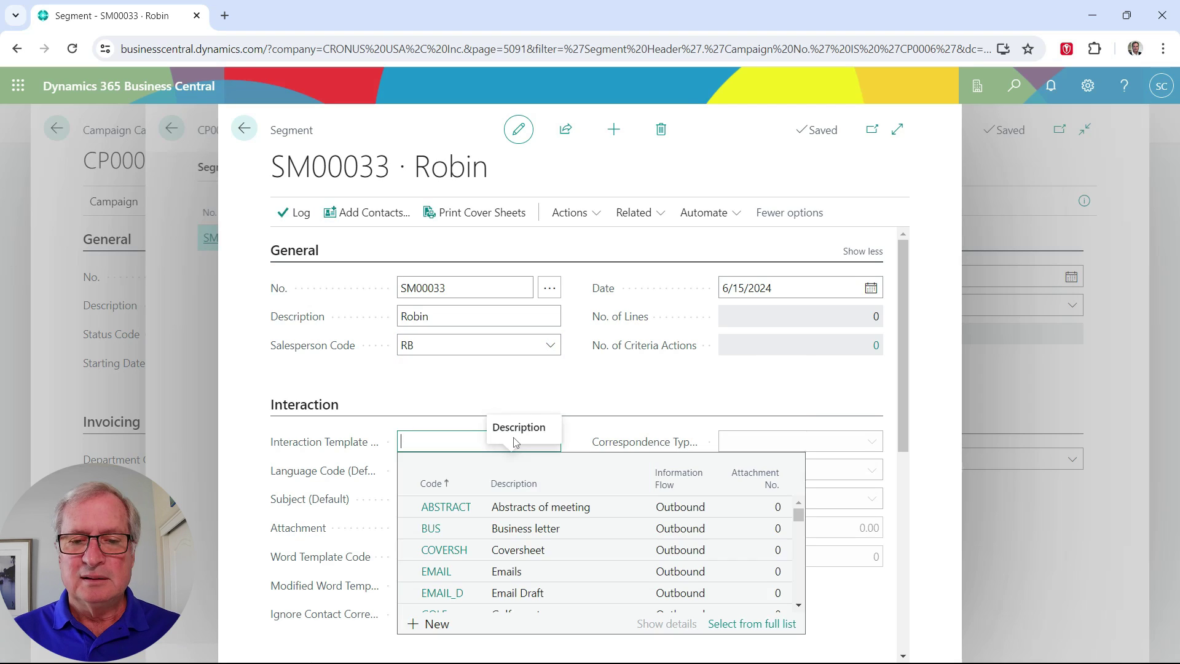
left_click(474, 578)
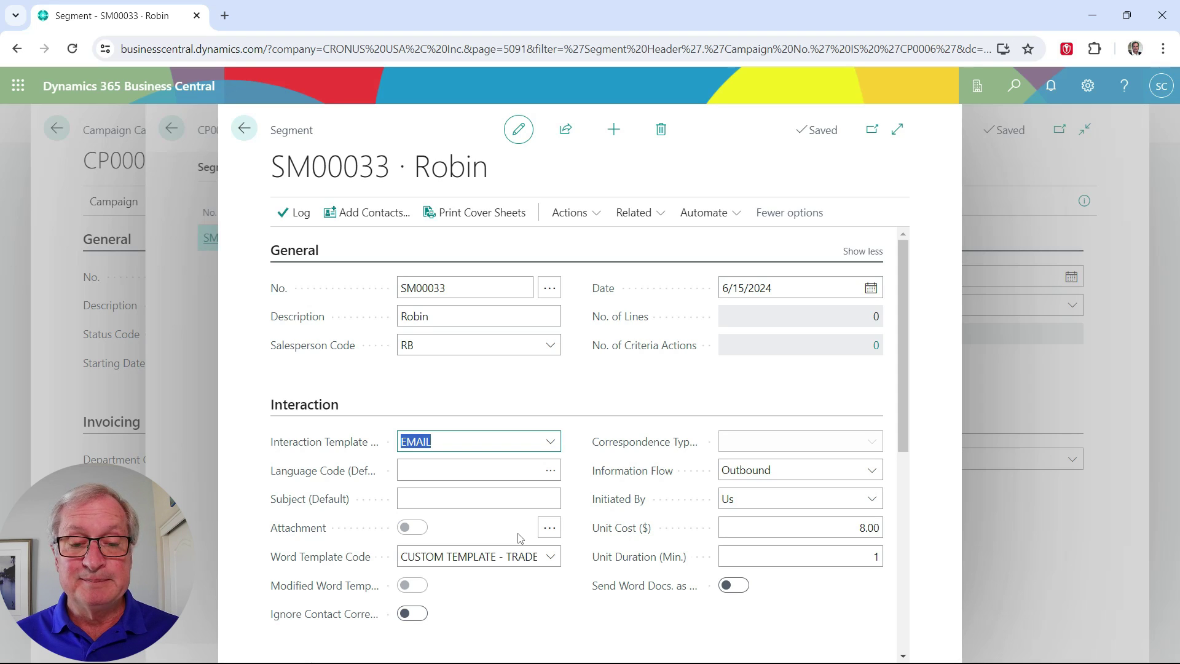
left_click(519, 538)
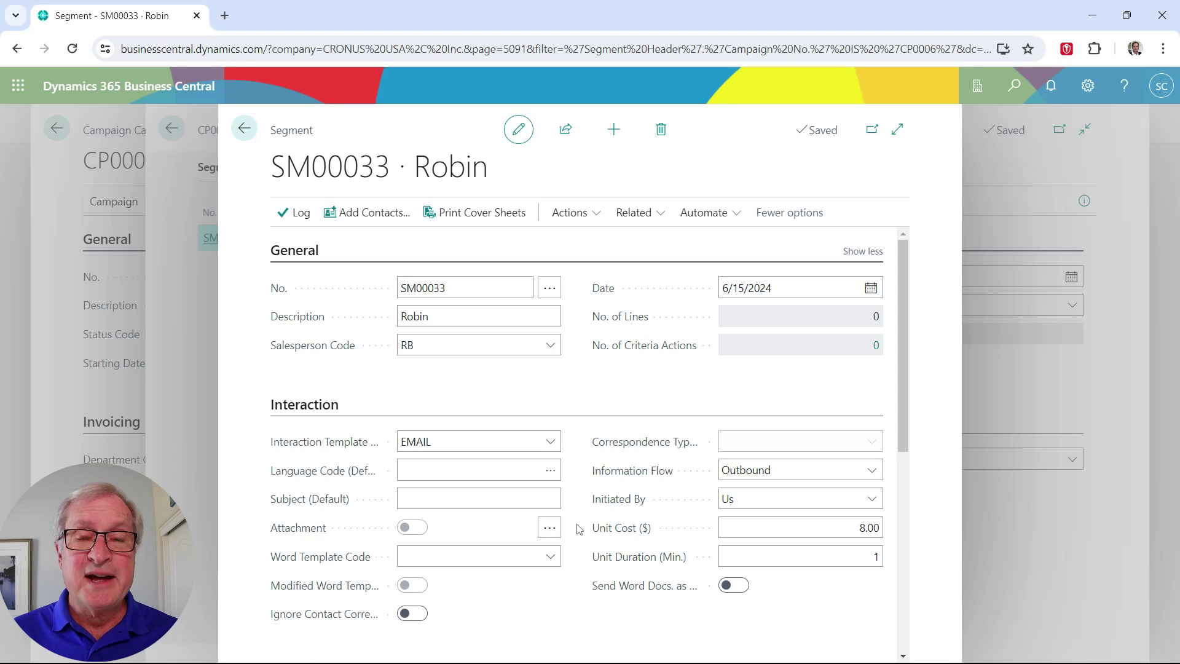
- Attach the swivel chair brochure, set default subject '10% Discount on Swivel Chair', then begin adding contacts
left_click(549, 528)
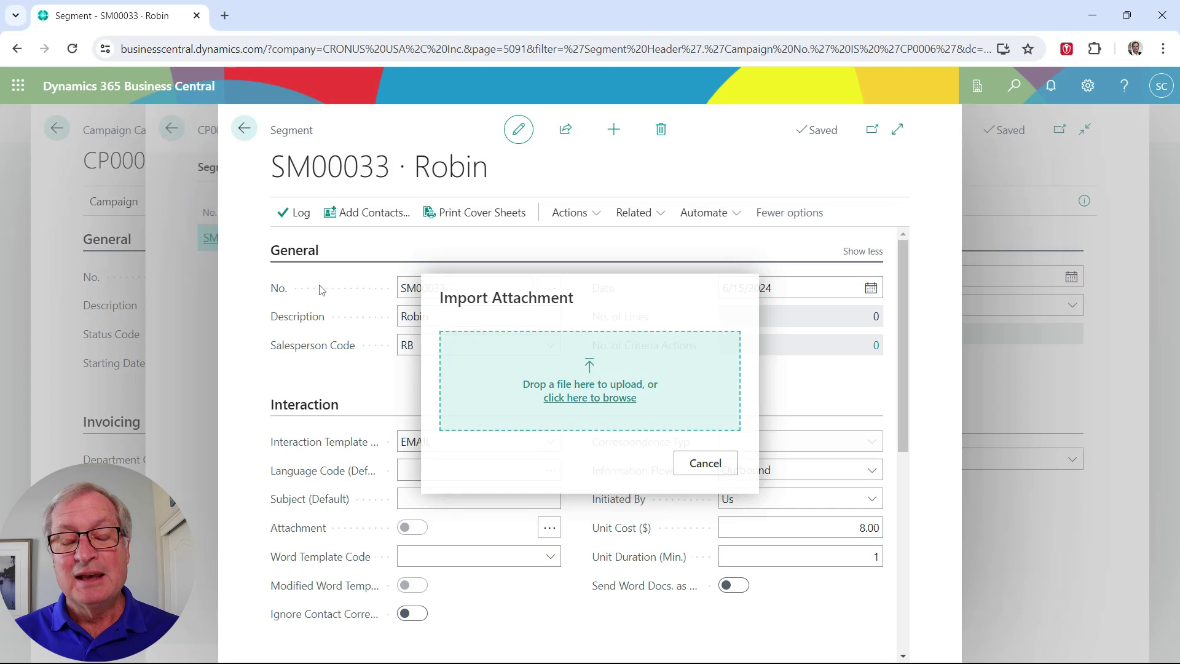
key("Escape")
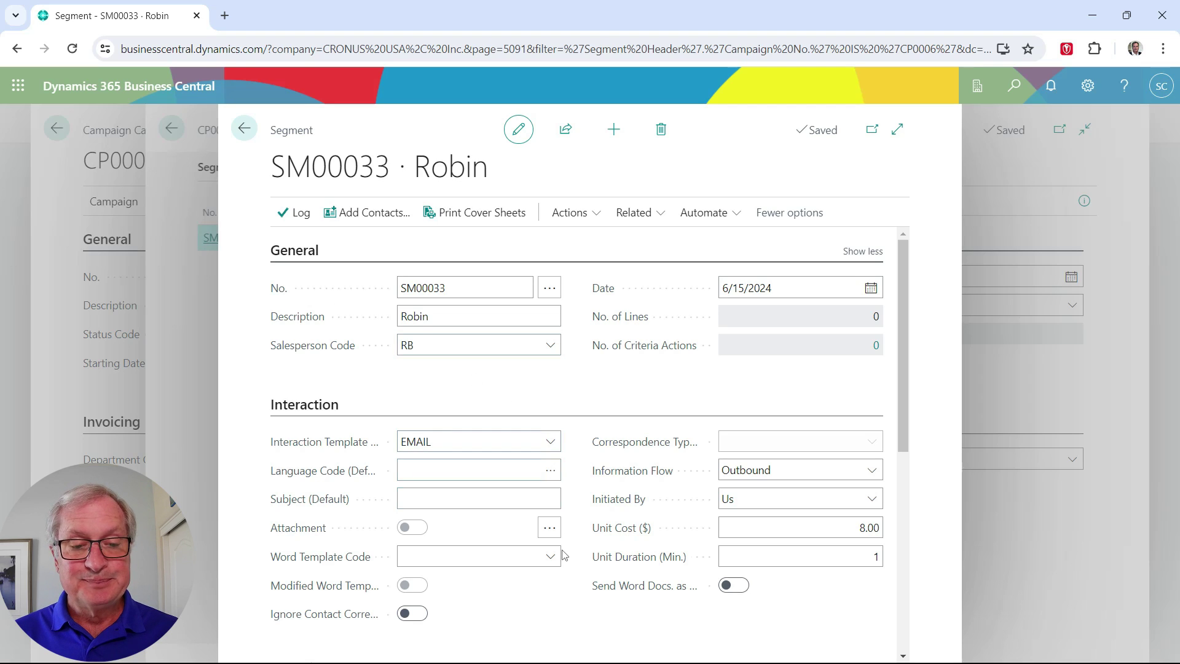
left_click(486, 501)
type("10% Discount on Swivel Chair")
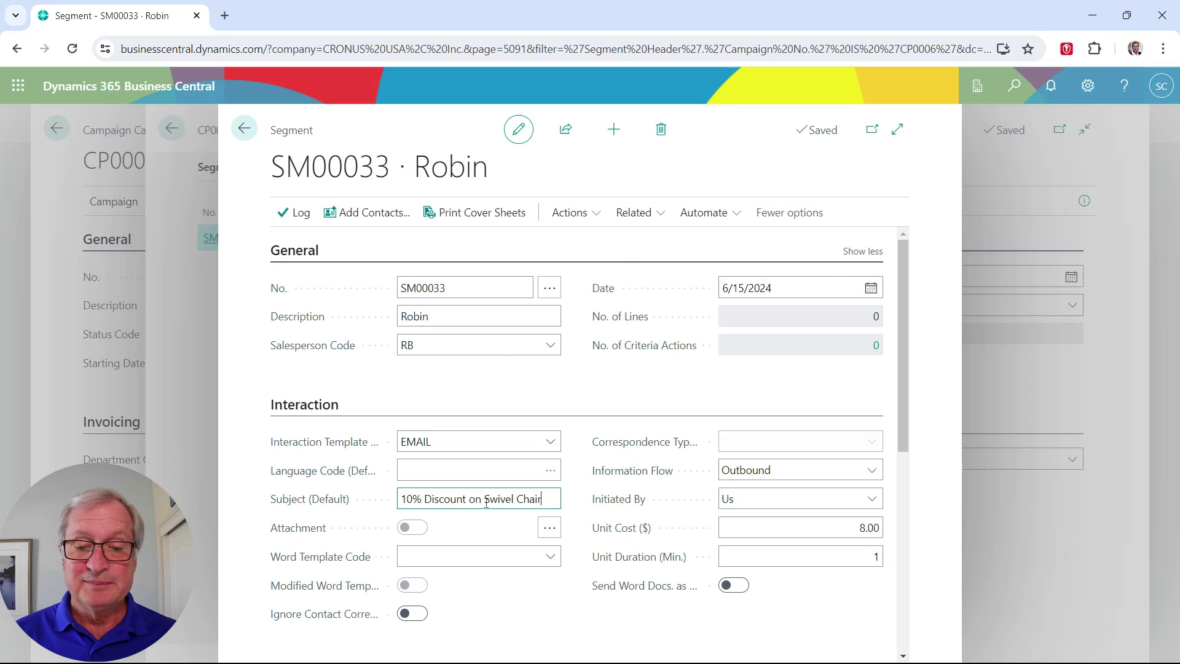
scroll(527, 601, "down", 4)
scroll(527, 601, "up", 3)
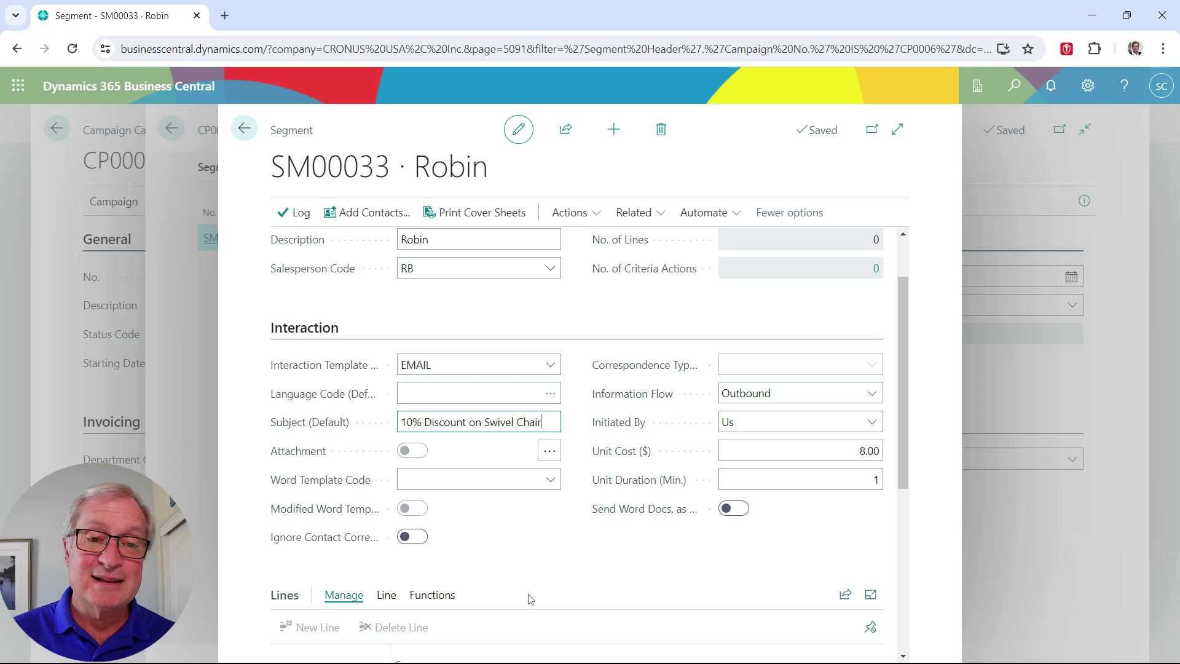
scroll(371, 246, "up", 2)
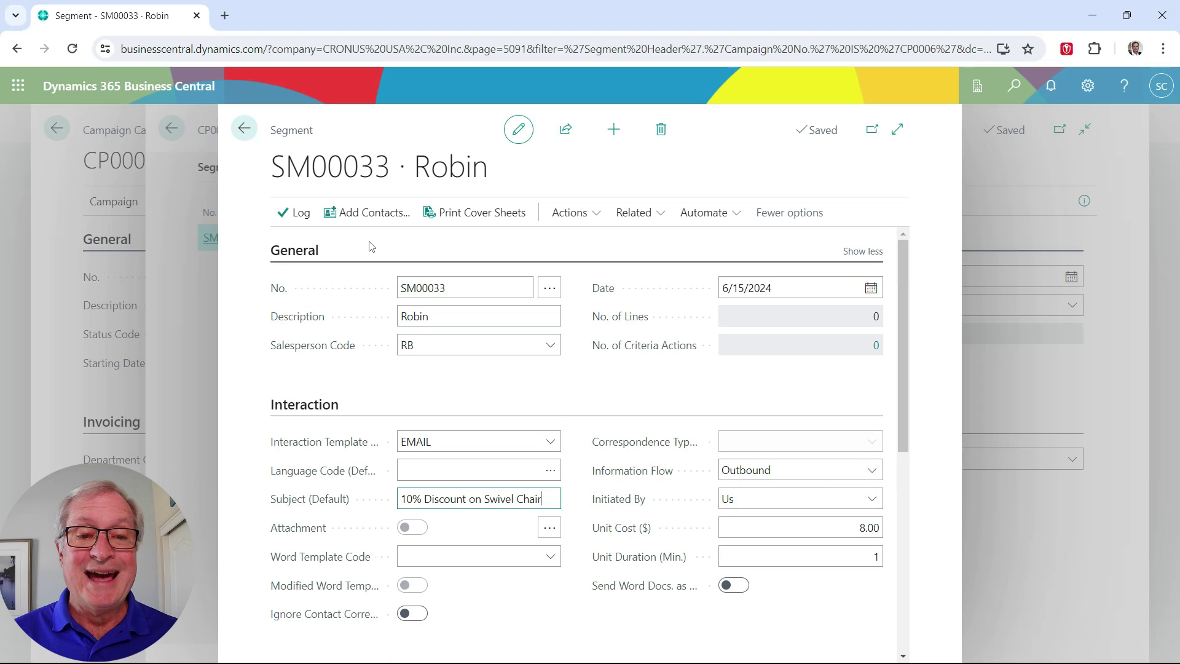
left_click(366, 212)
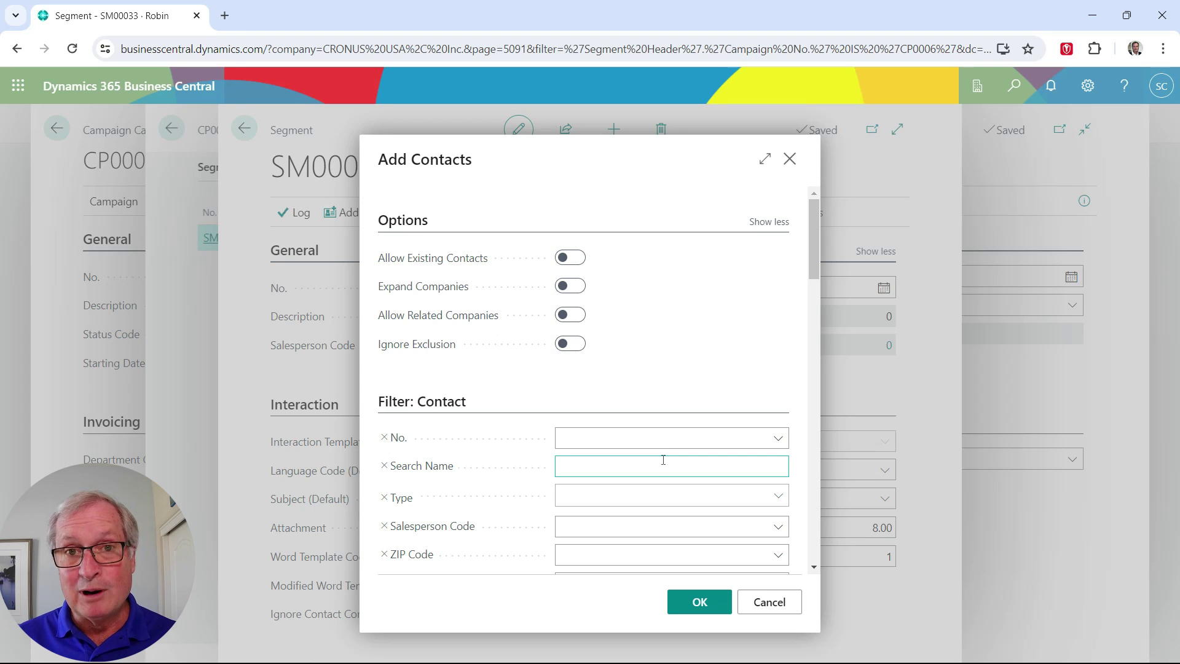
left_click(778, 527)
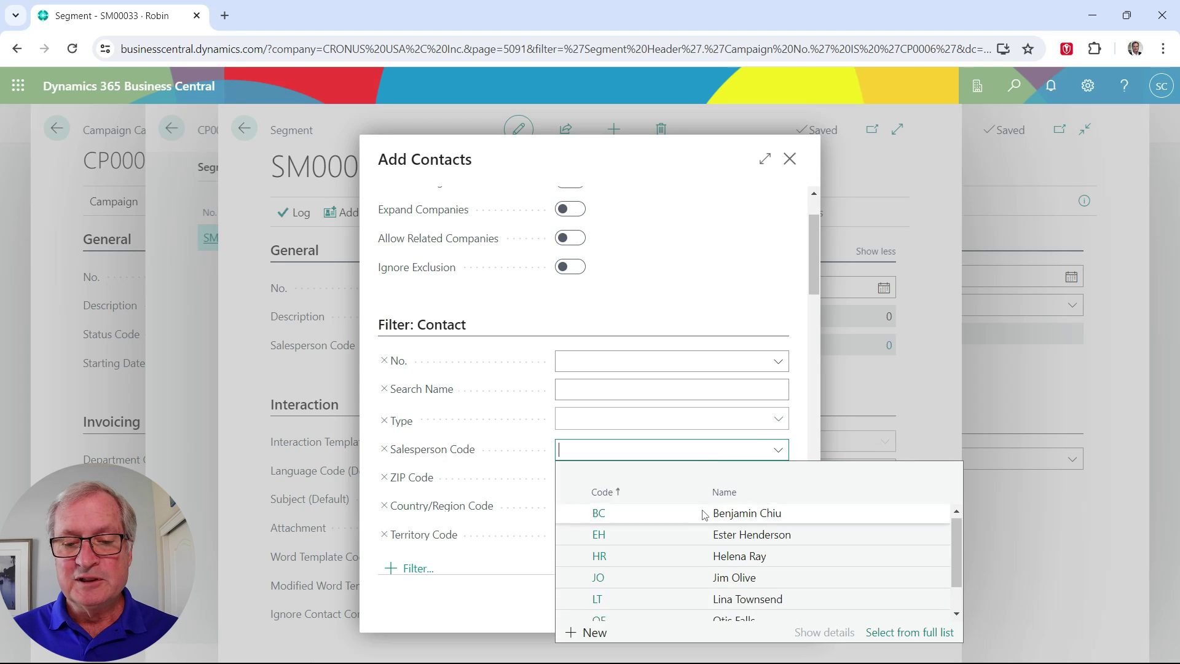
- Add contacts filtered by salesperson RB and the LEAD number series to the segment
scroll(700, 523, "down", 1)
left_click(652, 609)
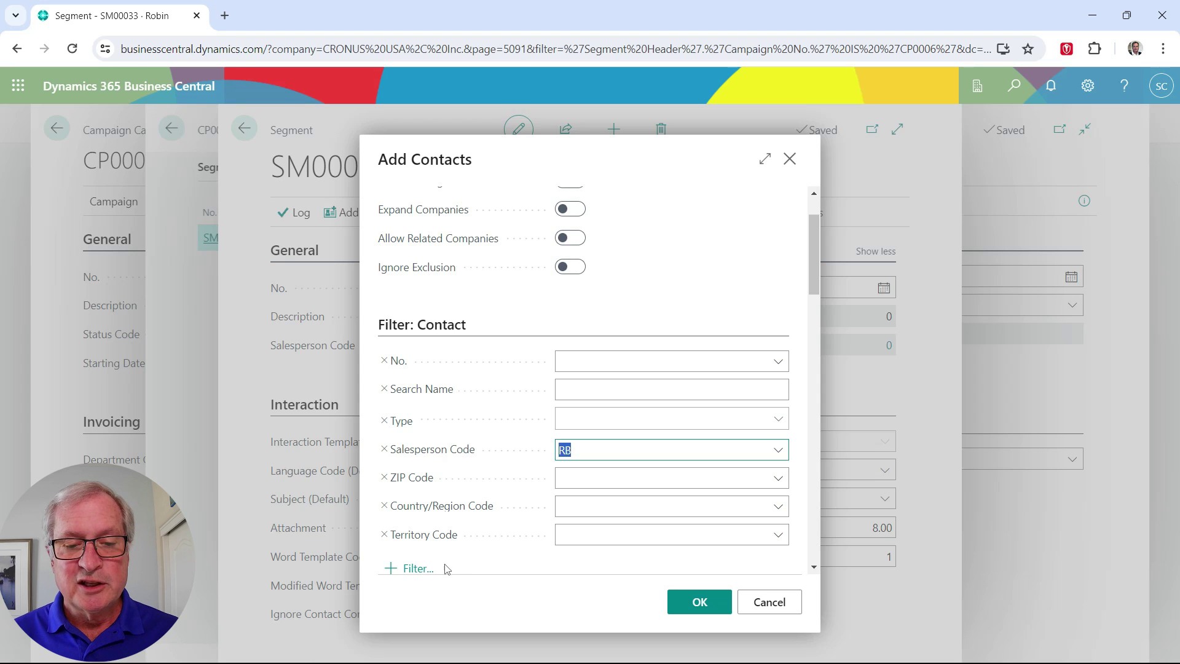
left_click(411, 569)
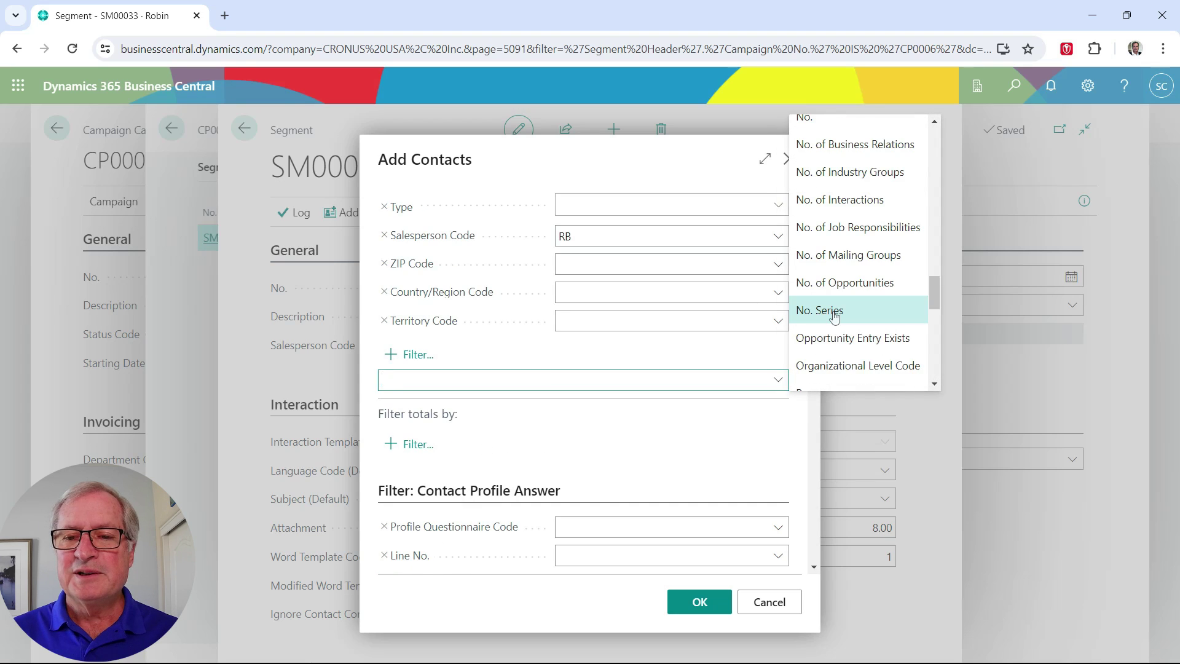
left_click(834, 315)
left_click(779, 351)
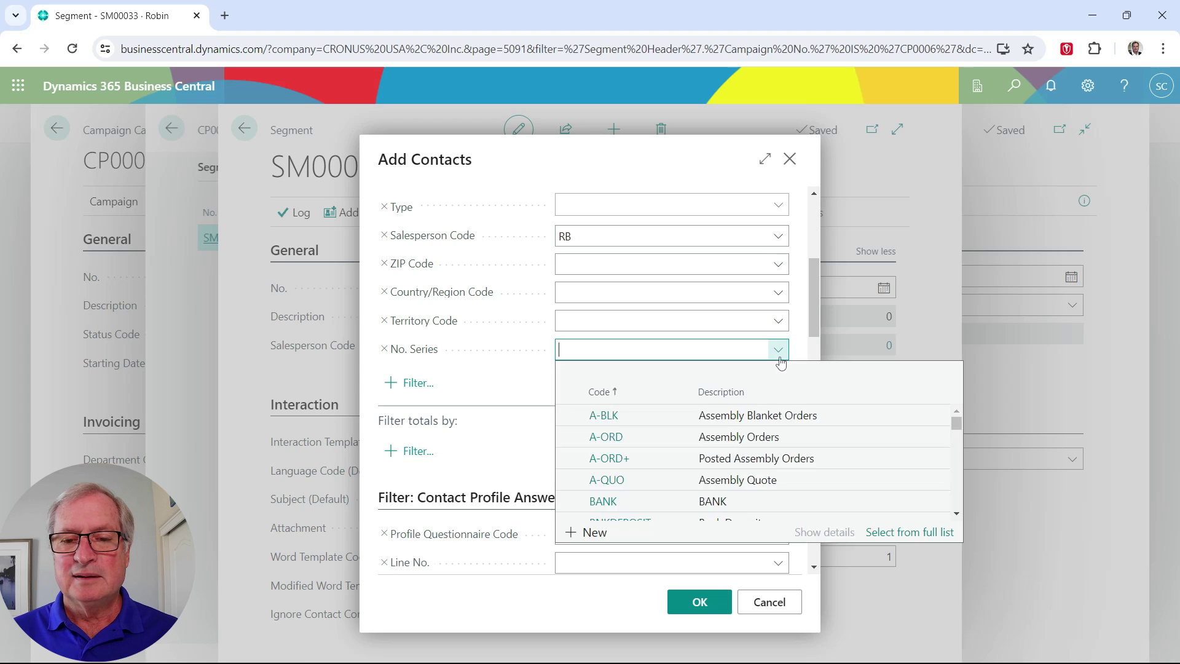
scroll(676, 461, "down", 5)
left_click(676, 458)
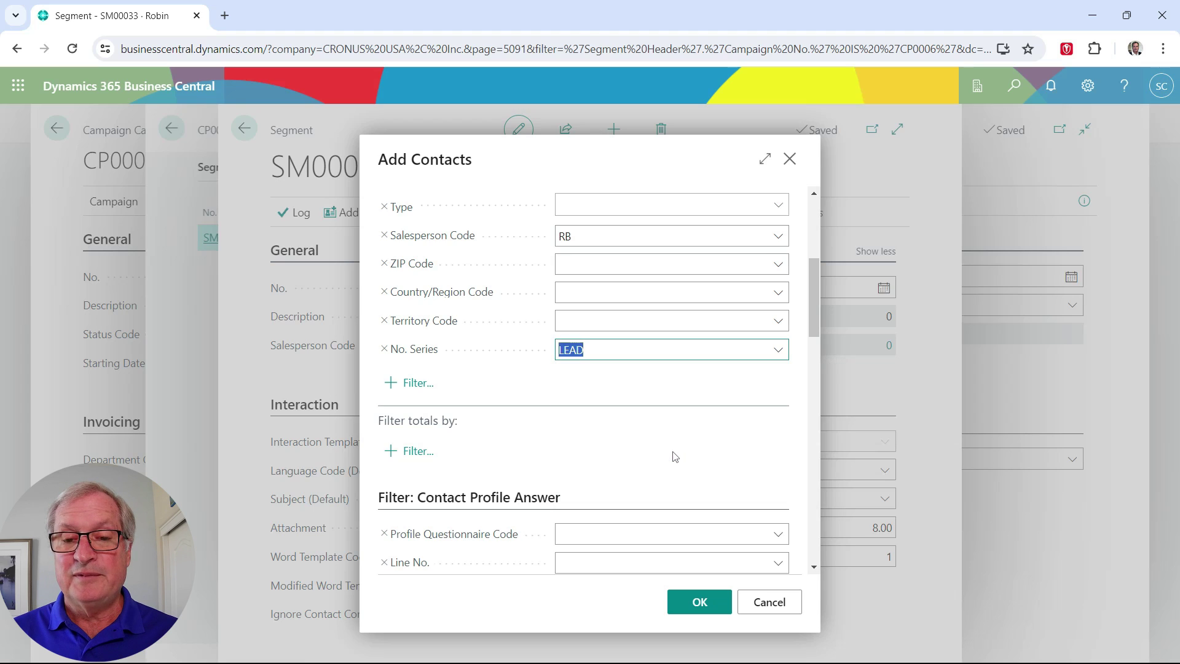
left_click(683, 604)
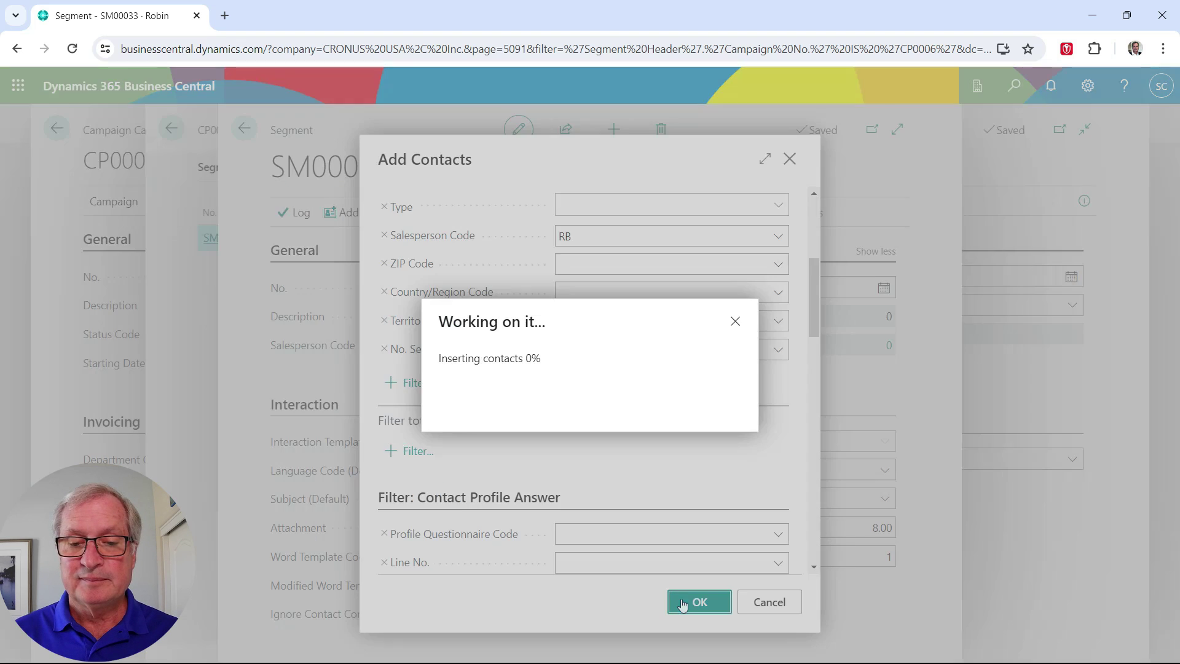
scroll(672, 553, "down", 5)
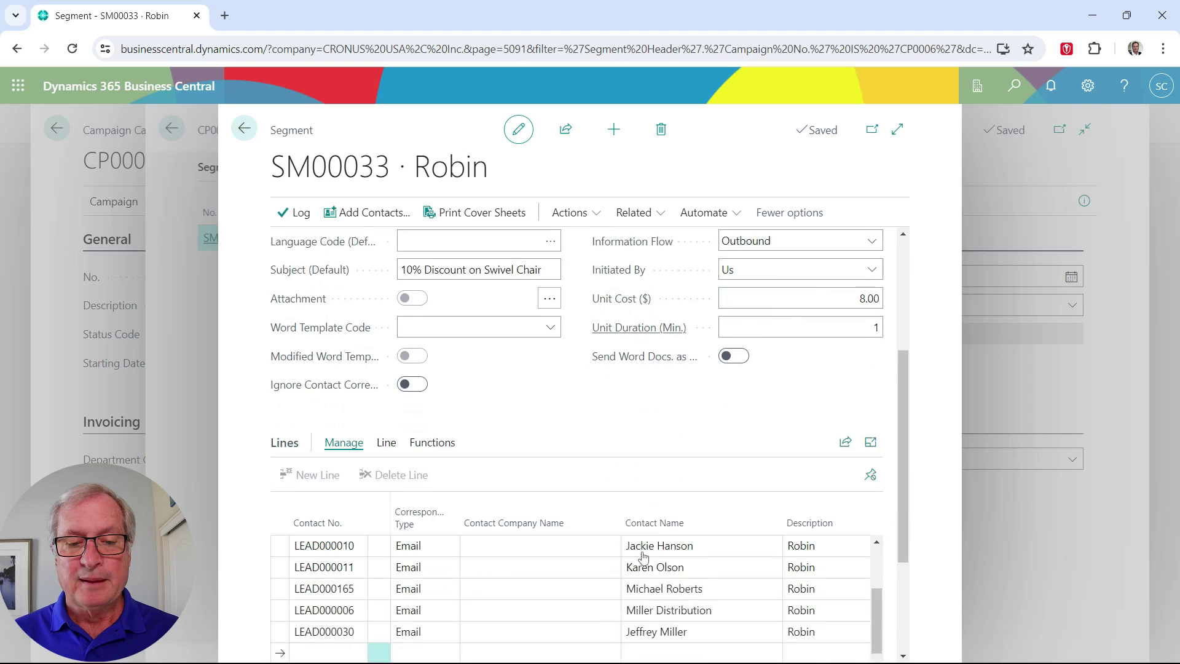
- Check the lines' Subject column, then close the segment and Segments list
left_click(540, 553)
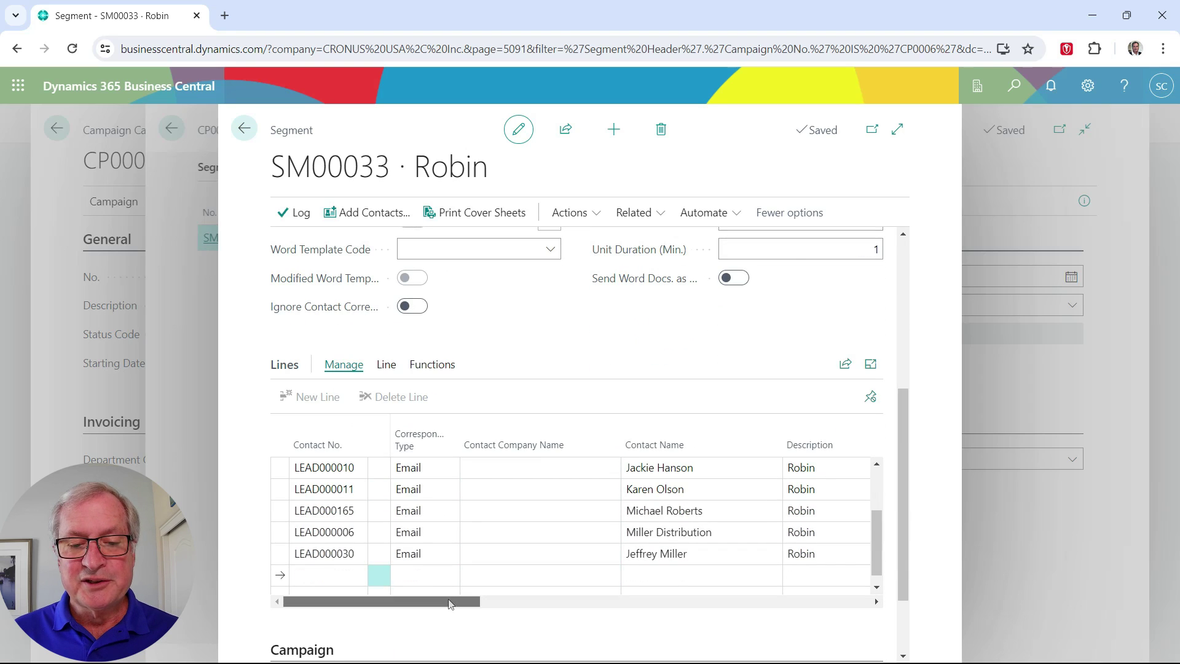
left_click_drag(448, 602, 586, 611)
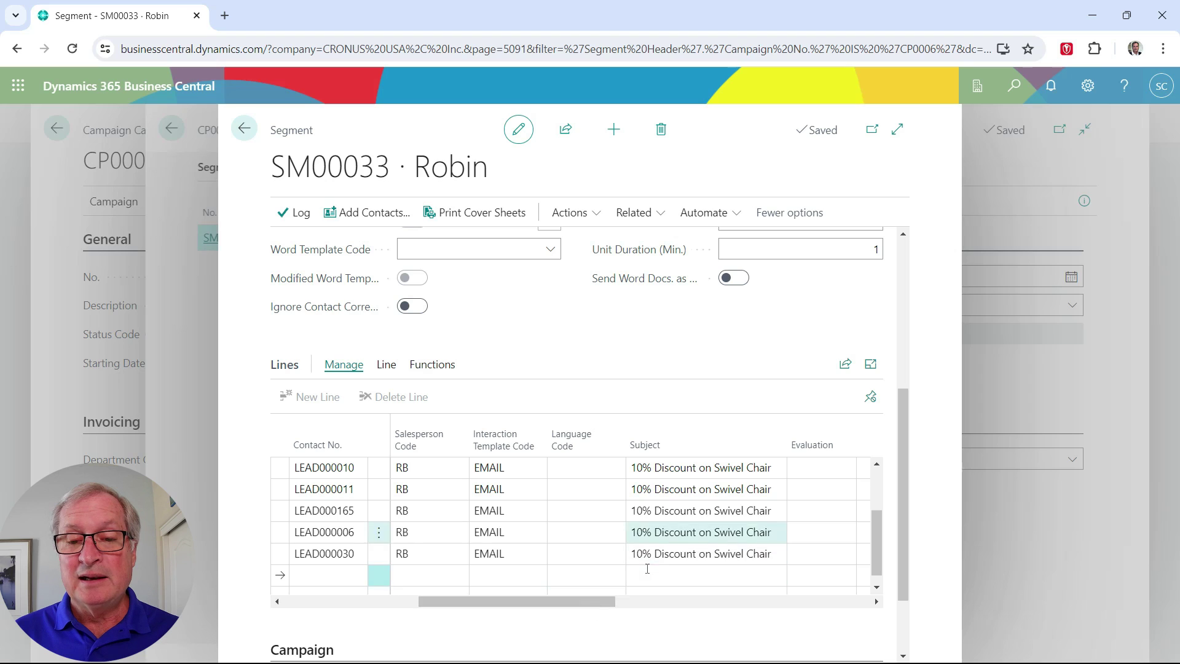
left_click_drag(584, 603, 450, 604)
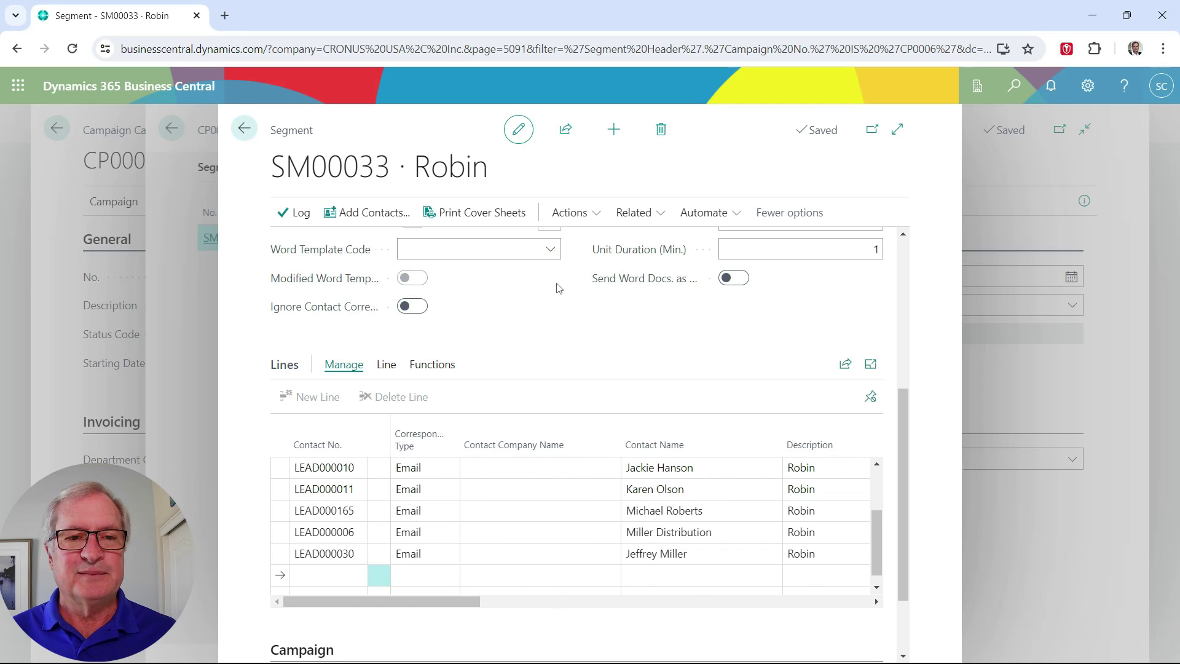
left_click(244, 128)
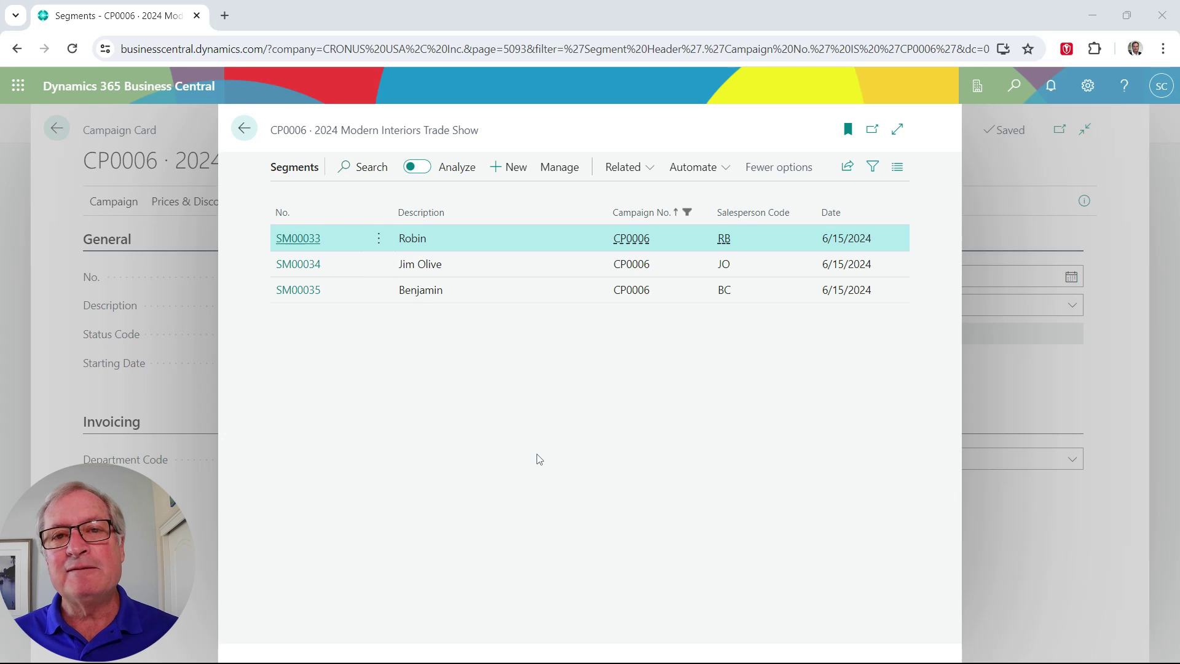
key("Escape")
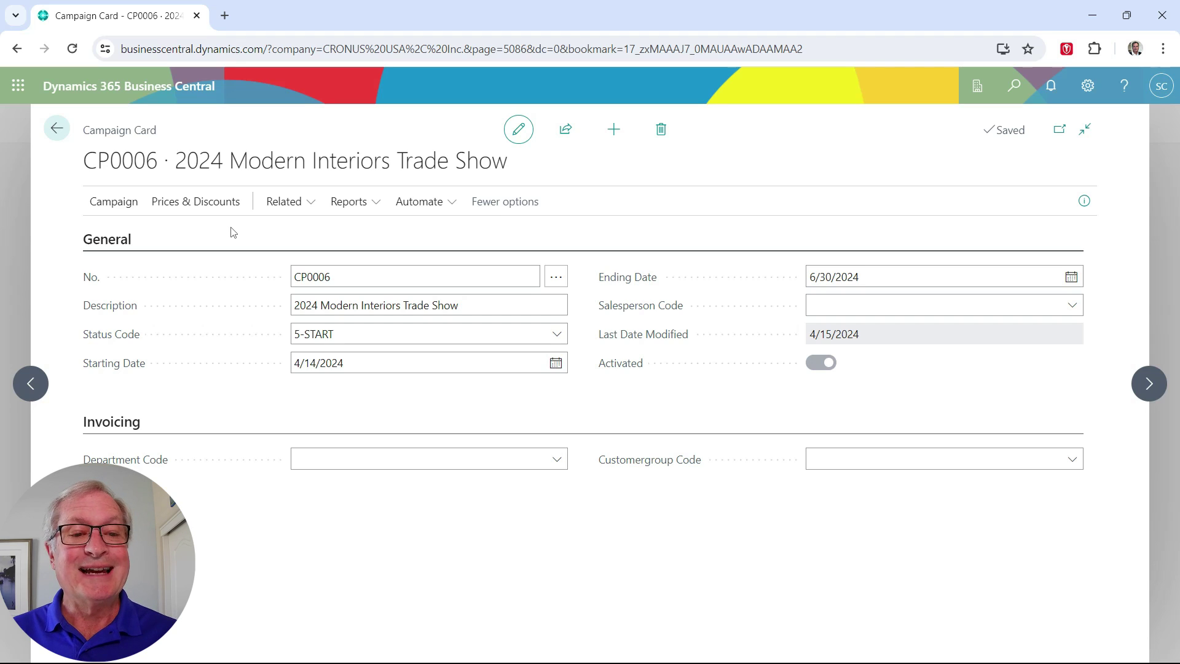
- Review the campaign's 171.00 sales price for item 1968-S and return to the campaign card
left_click(215, 204)
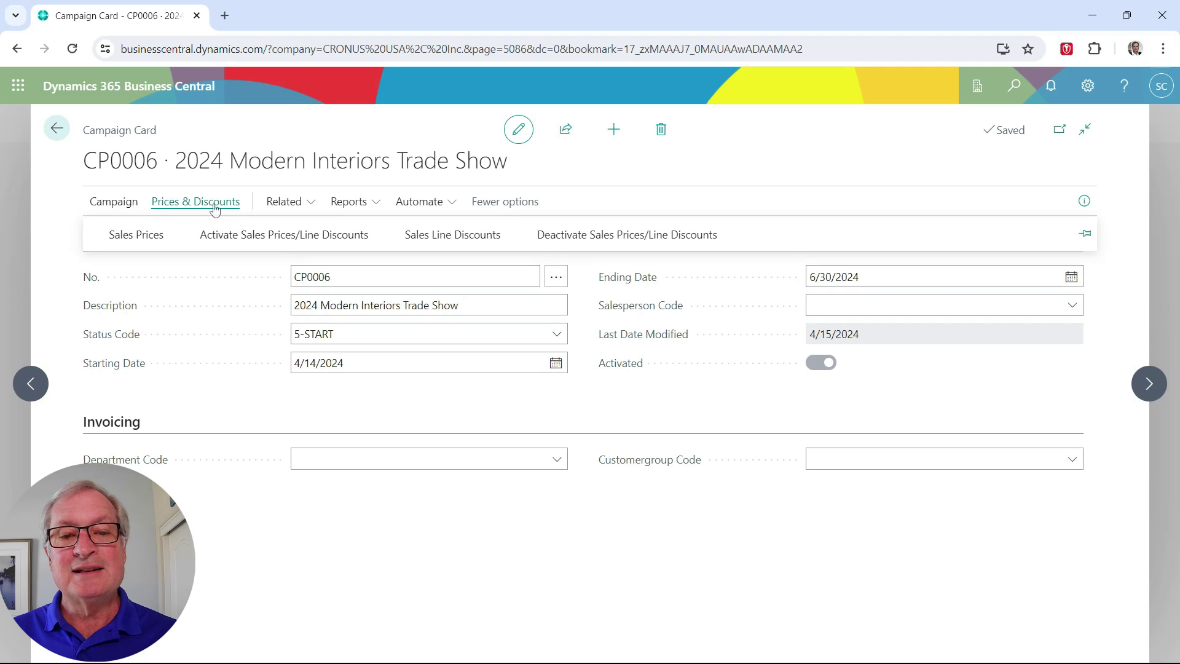
left_click(136, 234)
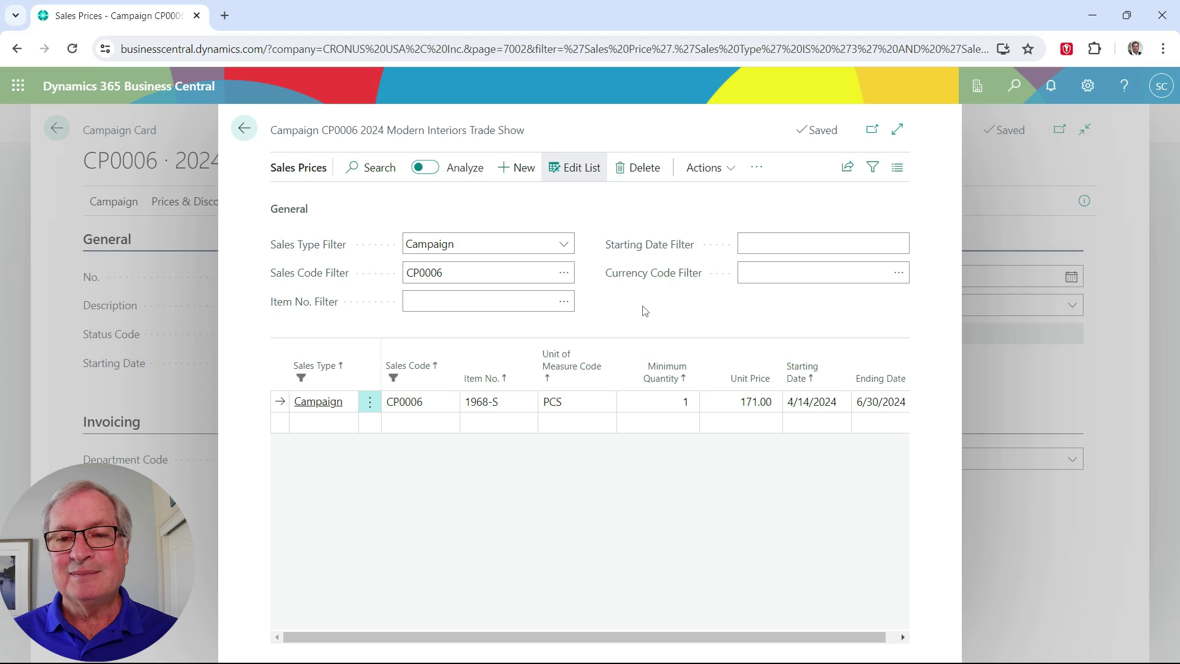
left_click(244, 129)
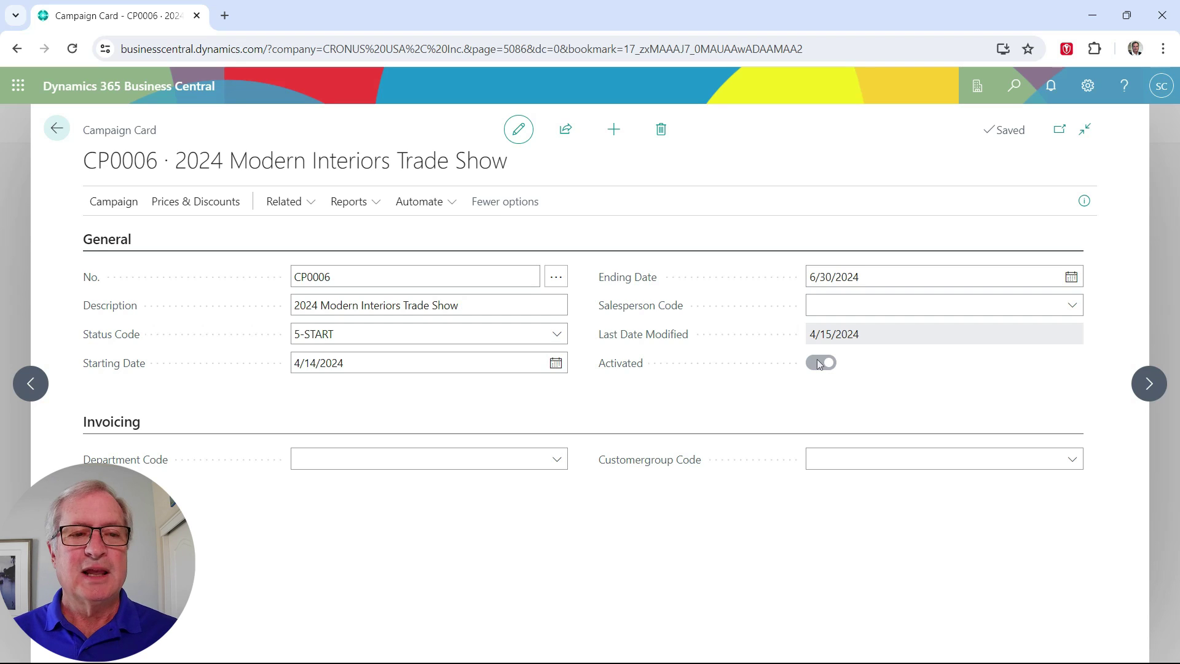
left_click(107, 205)
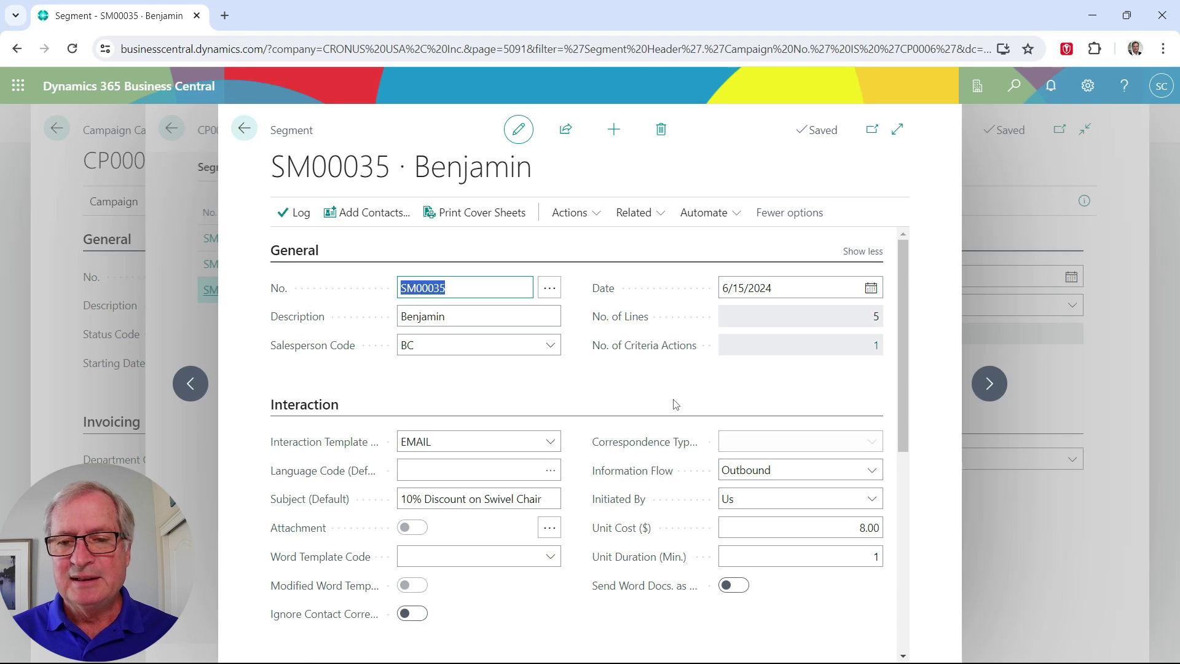
- Open segment SM00035 and select its first contact line, LEAD000159
scroll(630, 375, "down", 5)
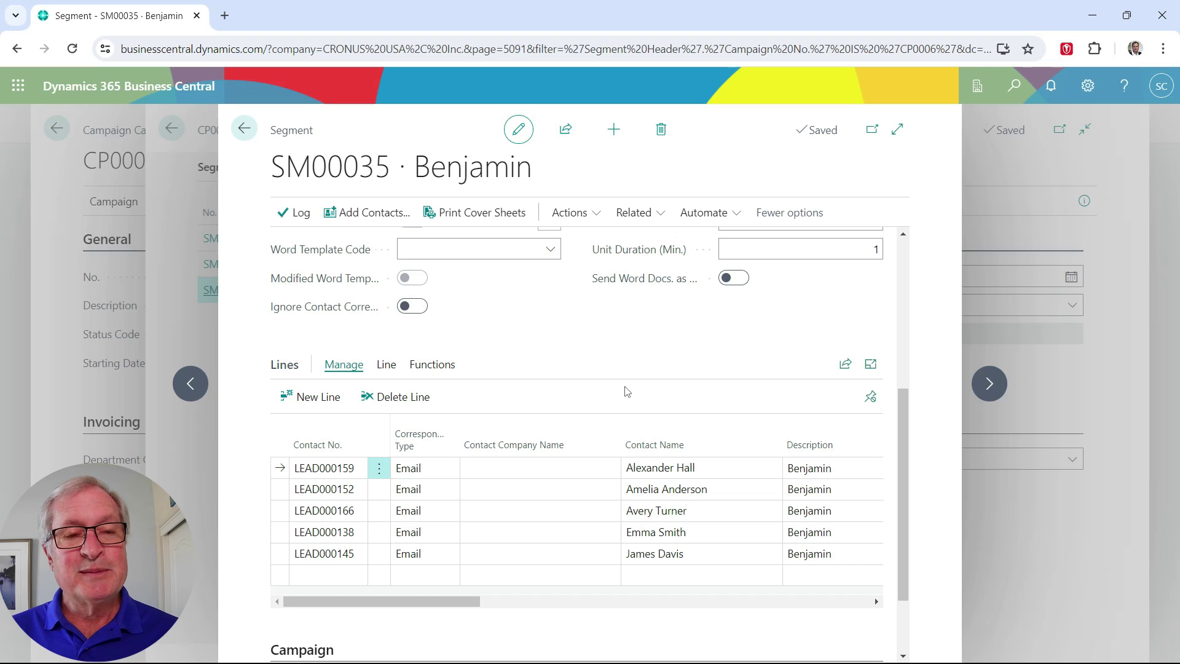
left_click(369, 215)
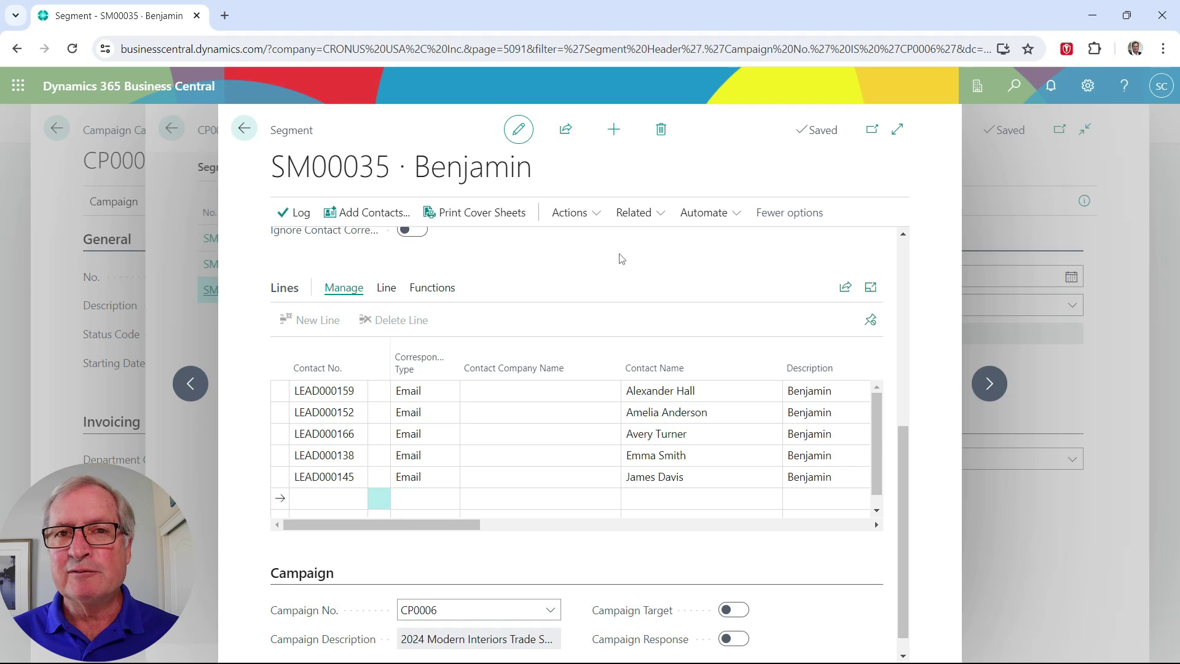
left_click(280, 391)
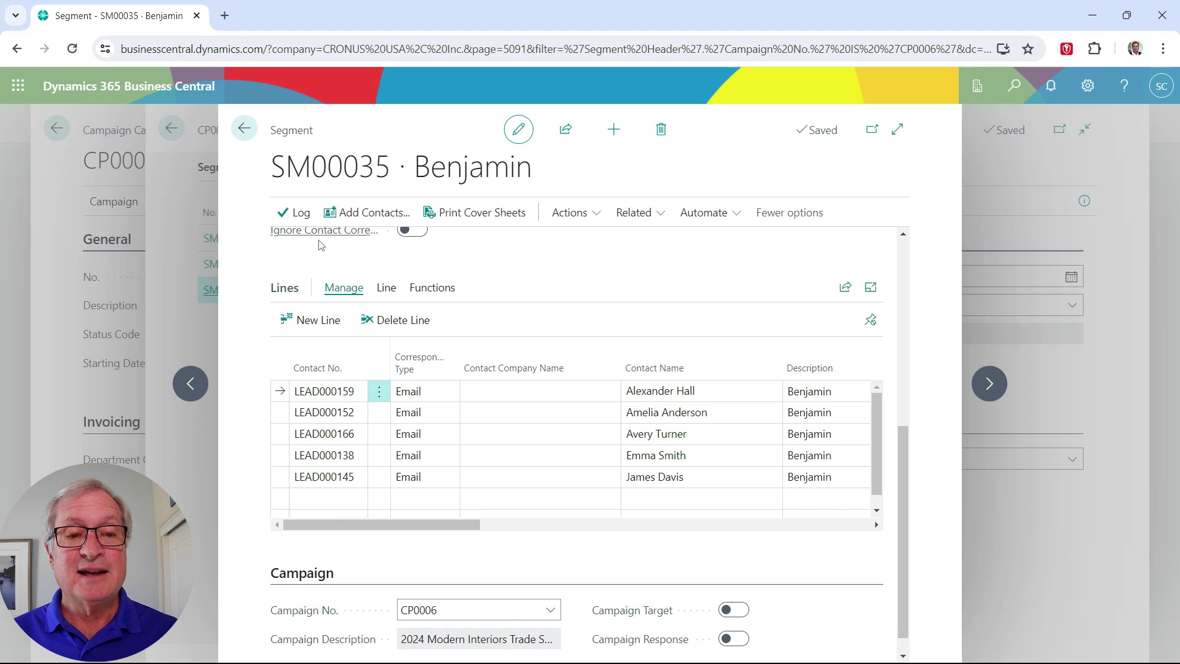
- Log the Benjamin segment with attachments, opening the '10% Discount on Swivel Chair' email draft
left_click(301, 213)
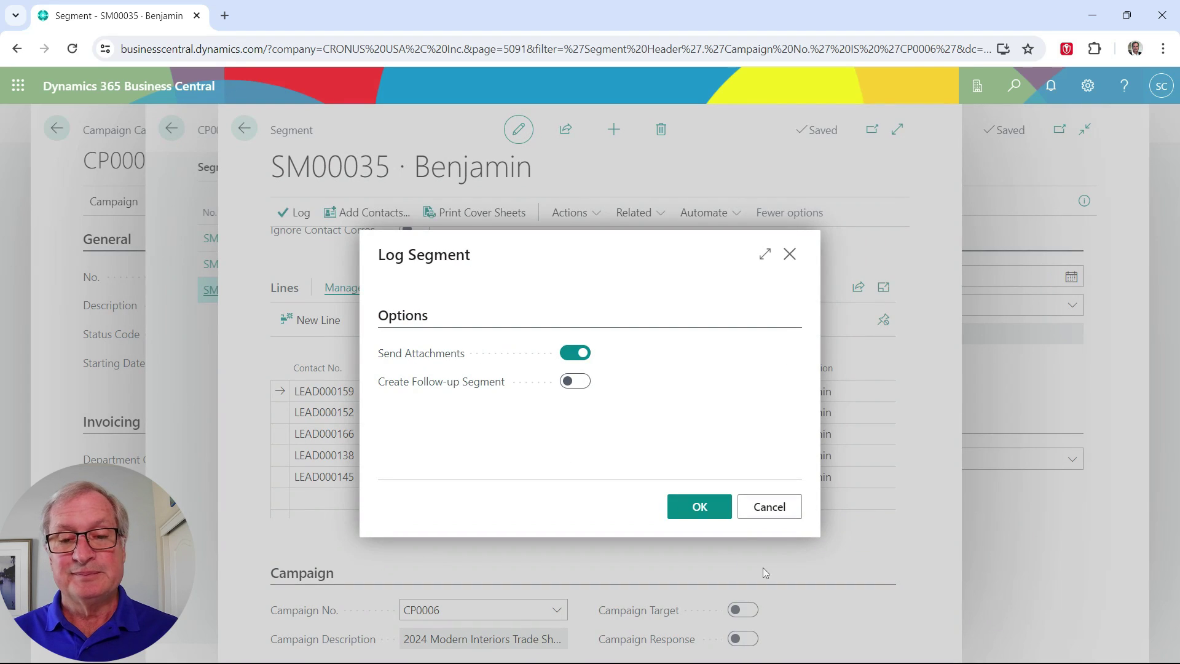
left_click(705, 508)
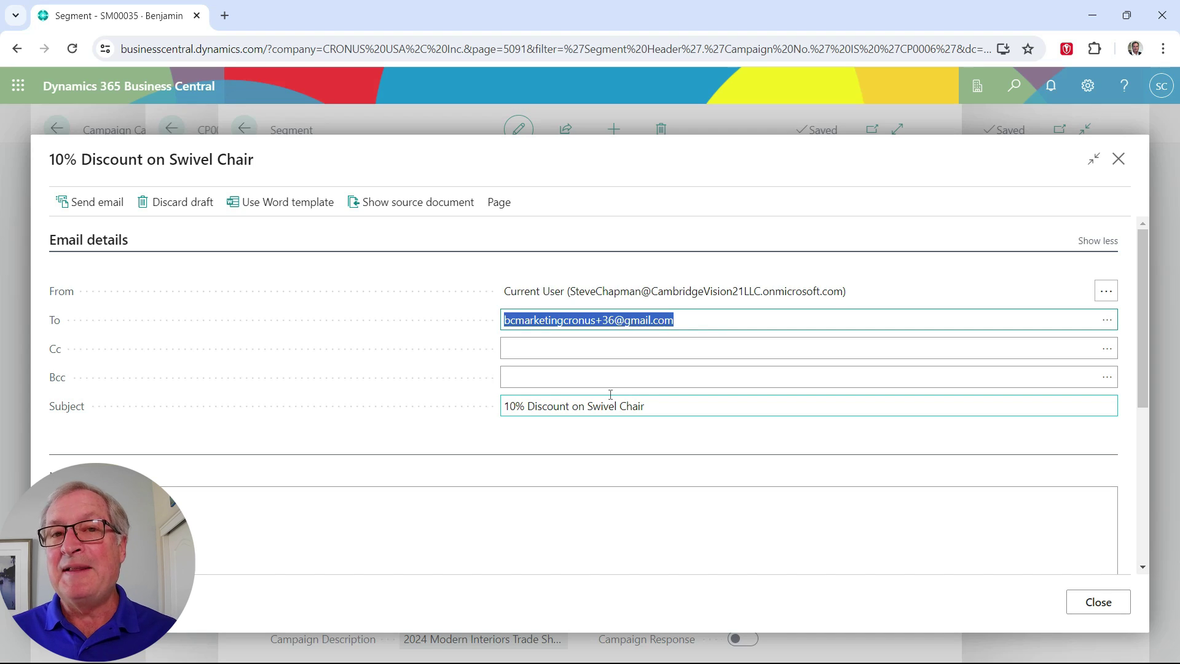
left_click(564, 228)
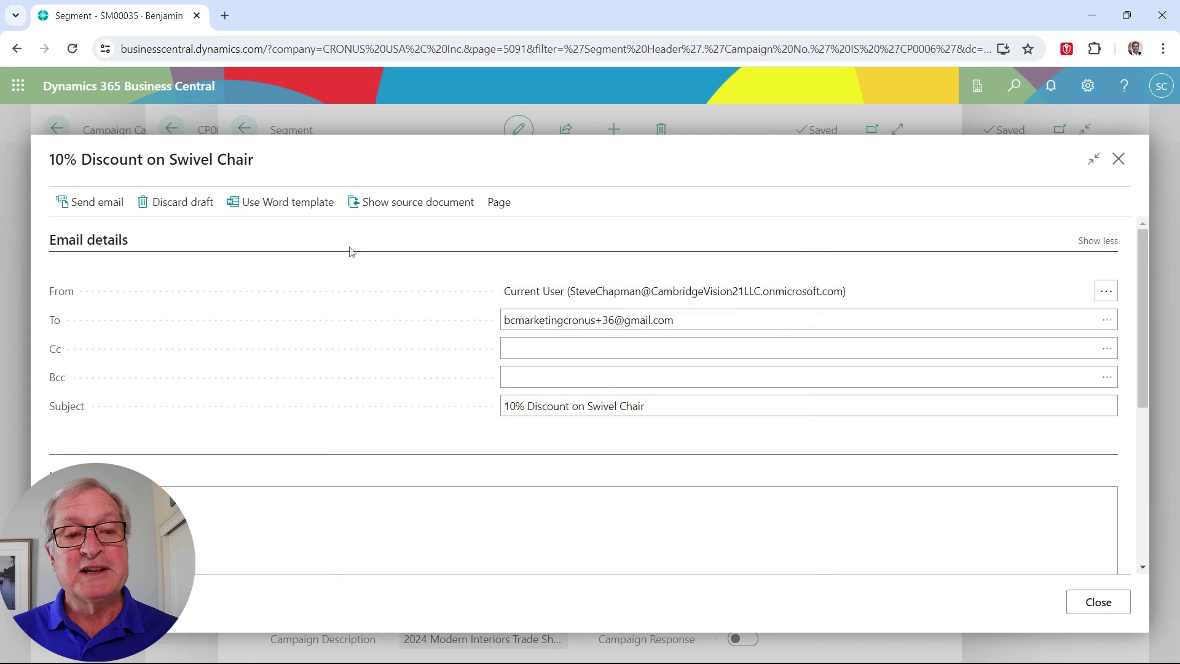
left_click(290, 203)
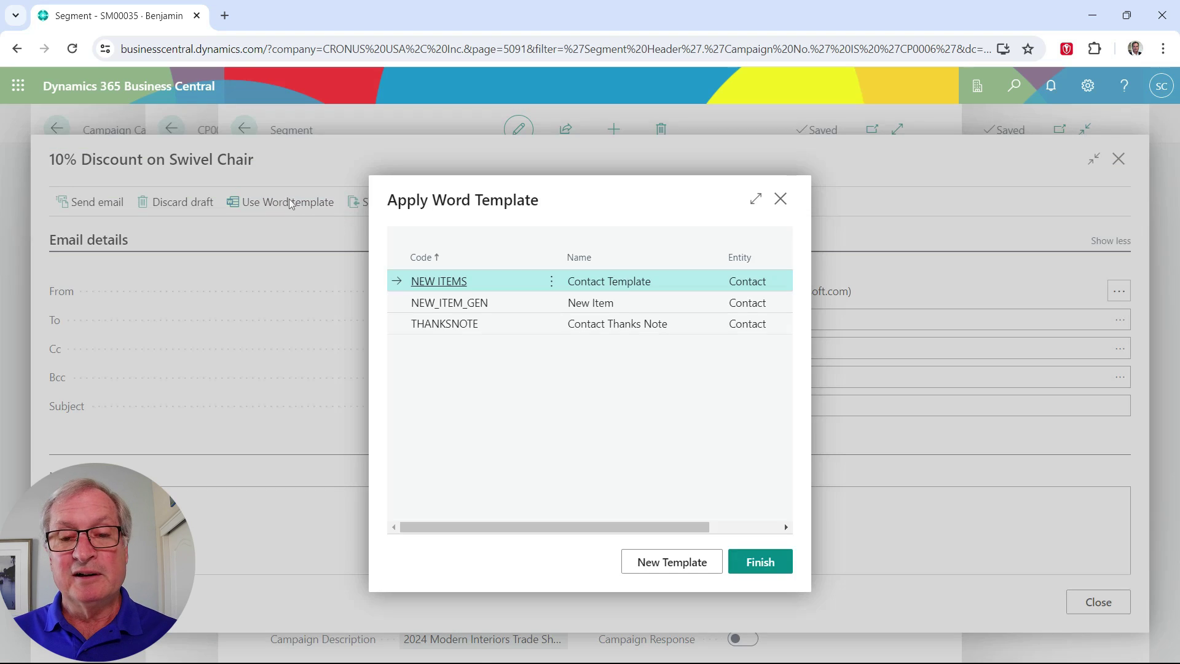
- Apply the THANKSNOTE Word template to the email body and download the attached PDF
left_click(532, 333)
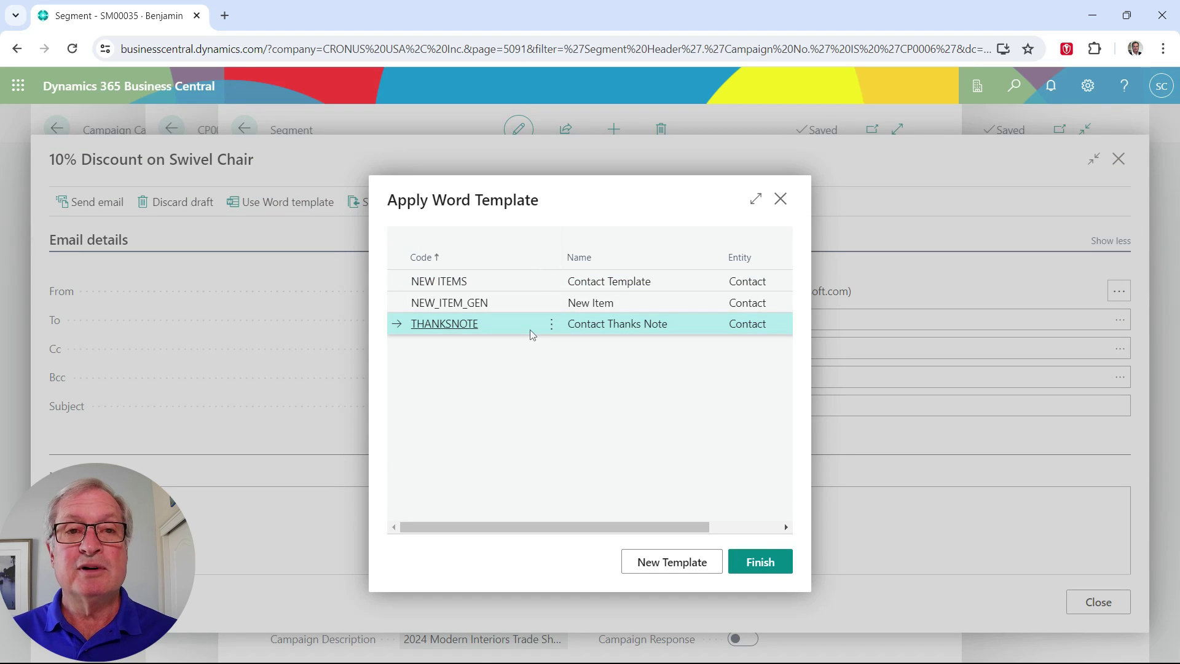
left_click(758, 566)
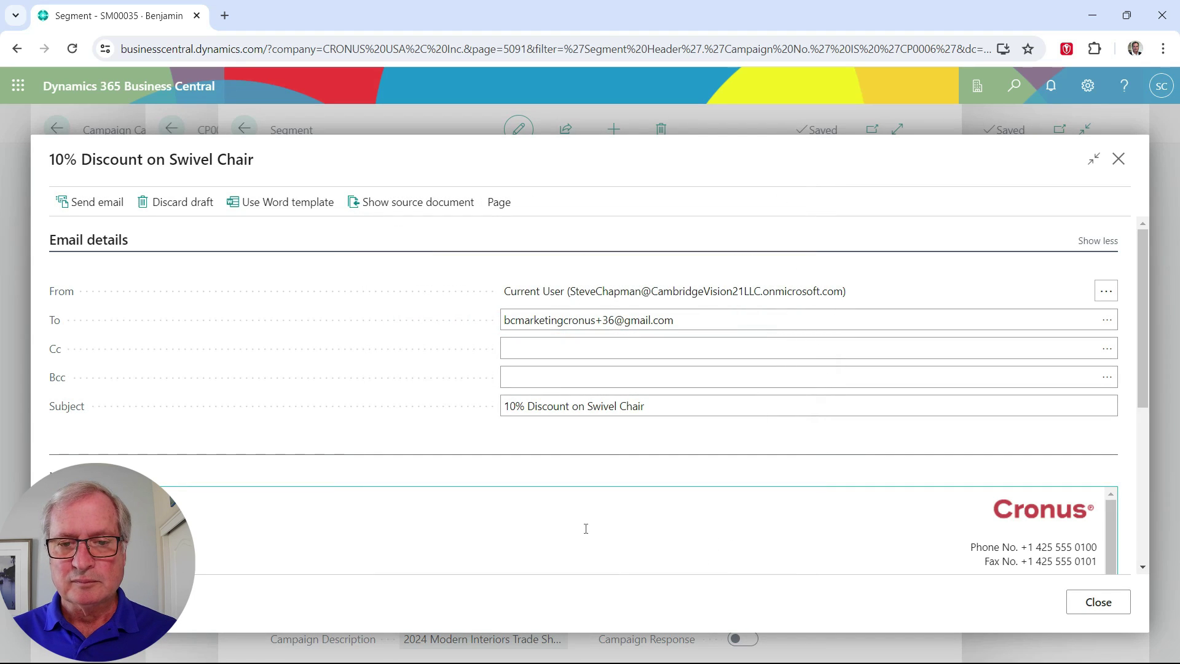
scroll(586, 529, "down", 5)
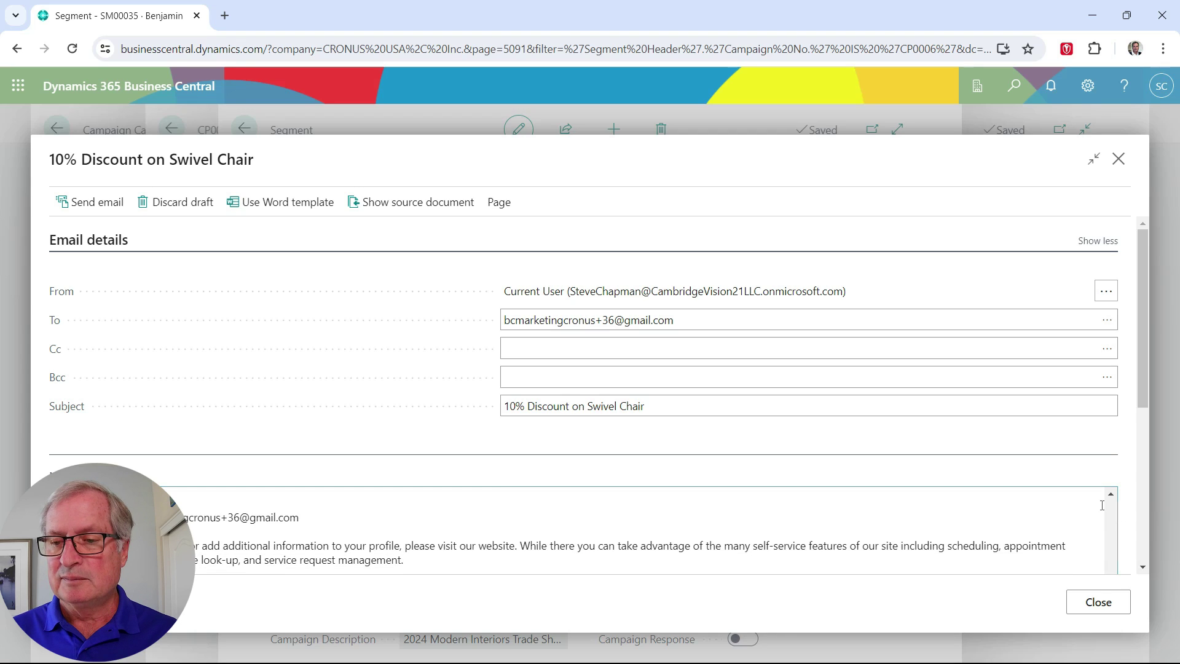
scroll(1102, 505, "down", 5)
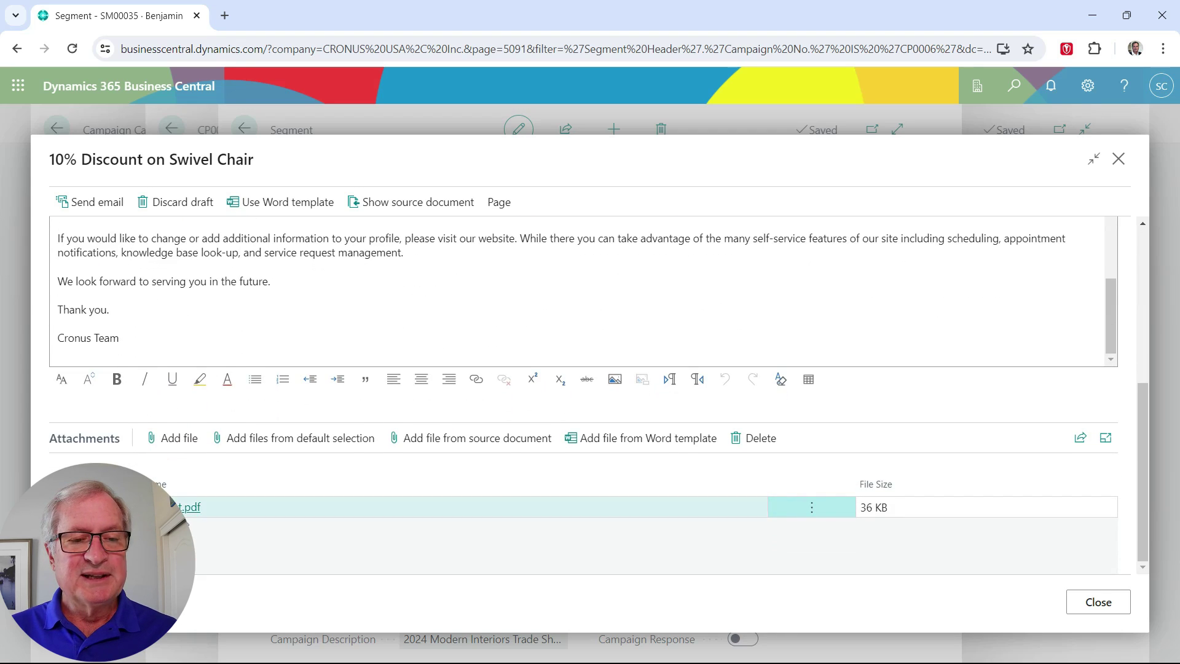
left_click(173, 503)
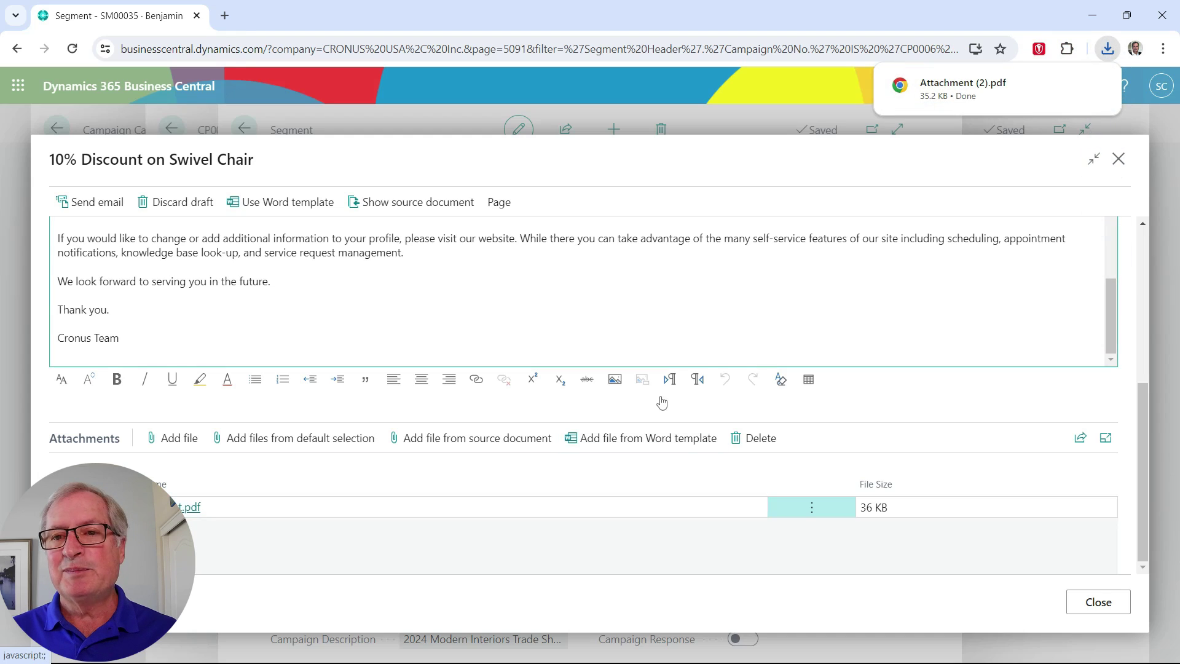
- View the downloaded MEXICO Swivel Chair PDF, Attachment (2).pdf, then close it
left_click(968, 86)
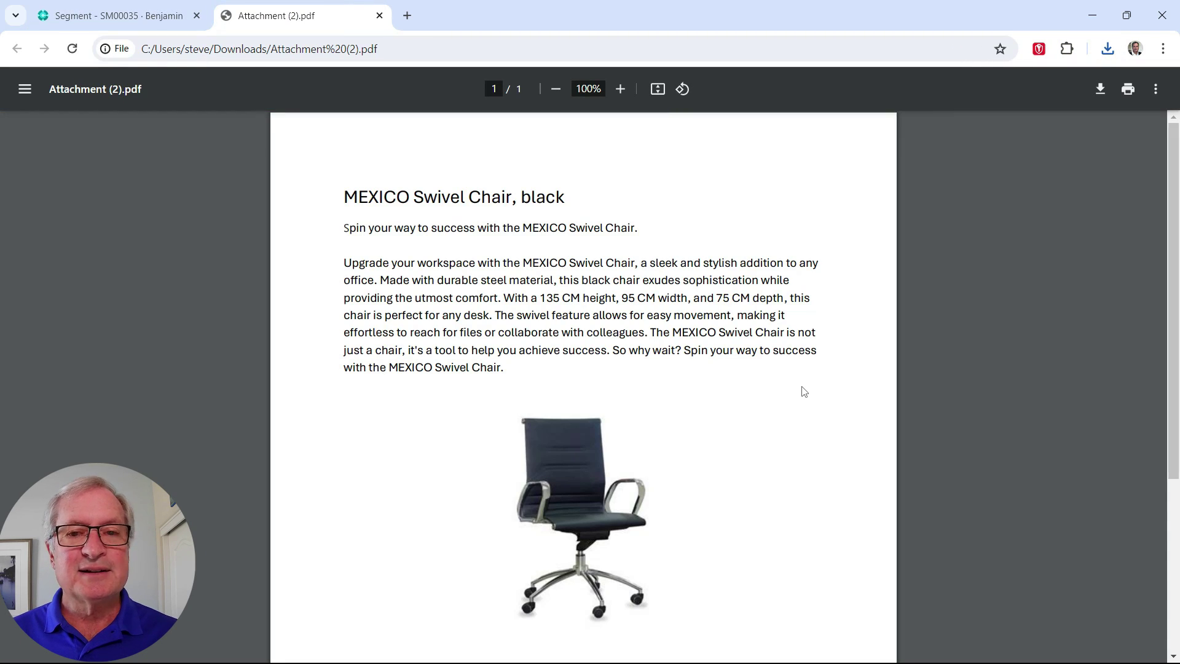
key("ctrl+w")
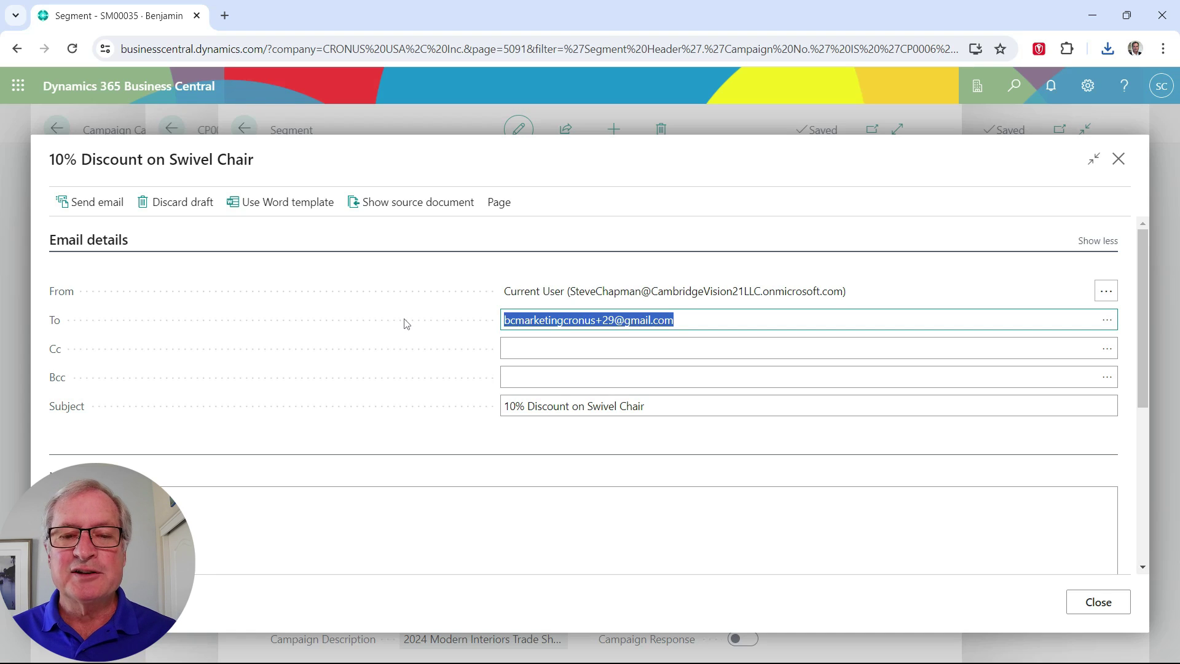
- Create a new Word template on the Contact table and download it blank as Contact_Template (3).zip
left_click(303, 202)
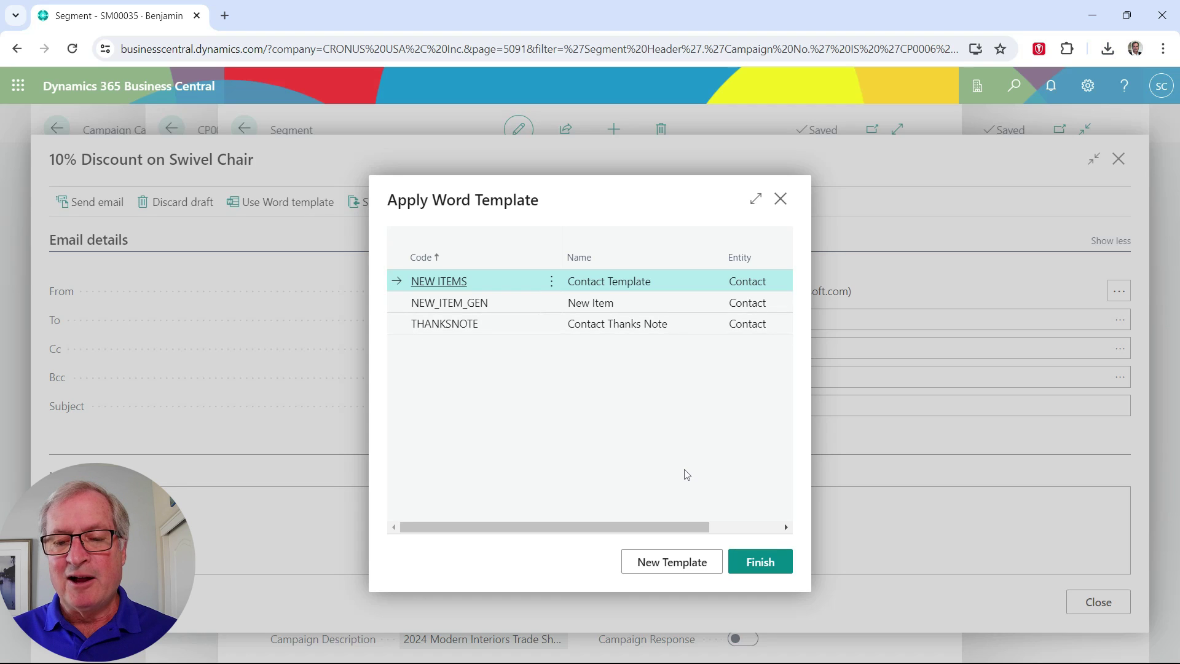
left_click(675, 566)
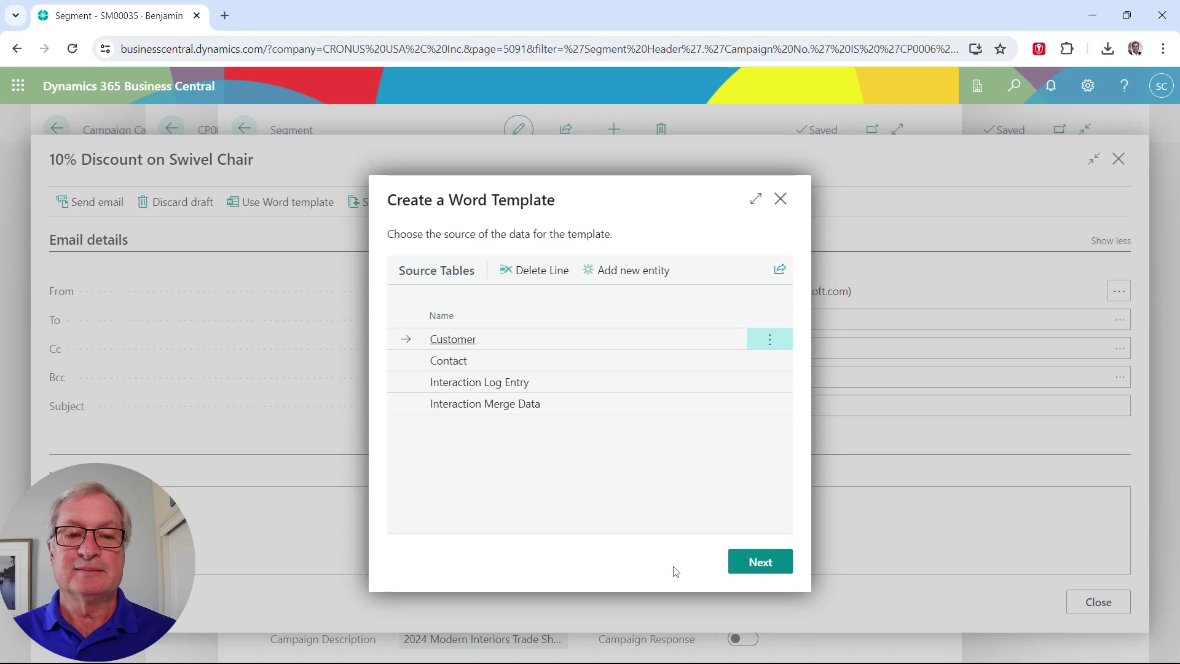
left_click(406, 361)
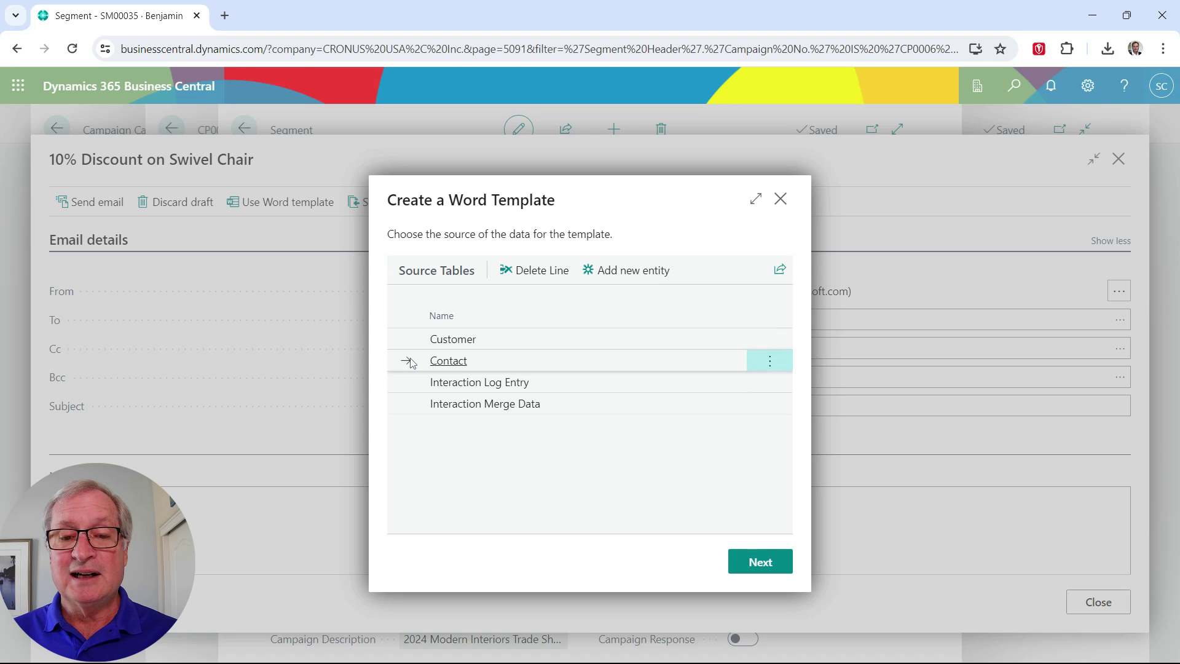
left_click(763, 562)
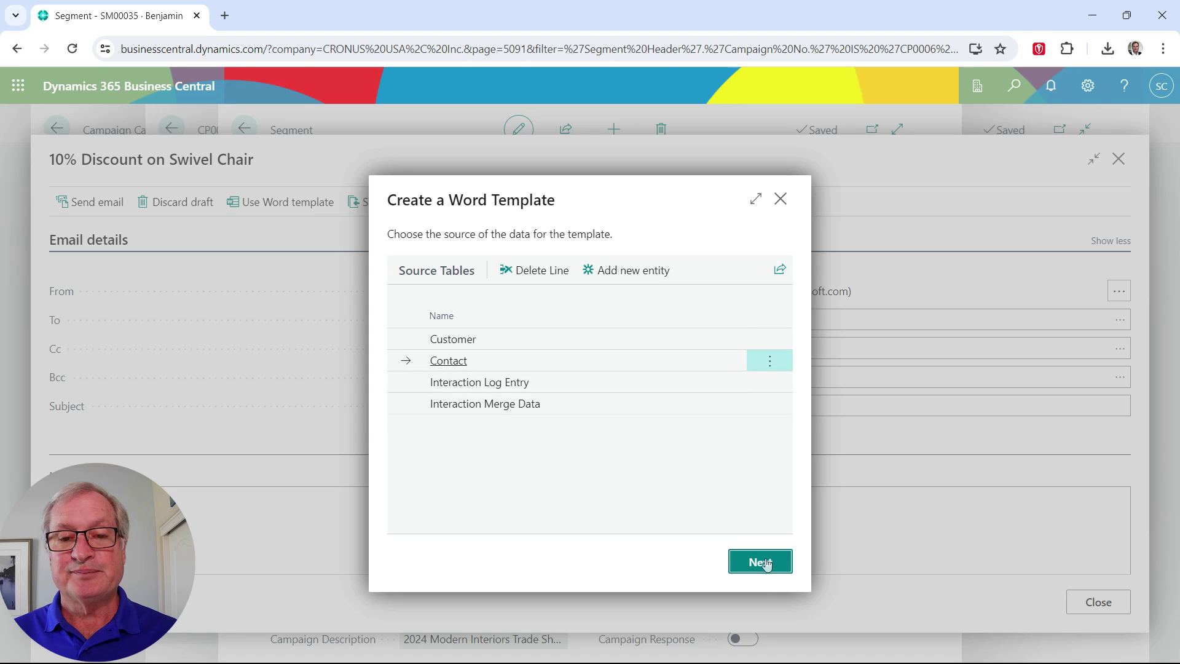
left_click(762, 563)
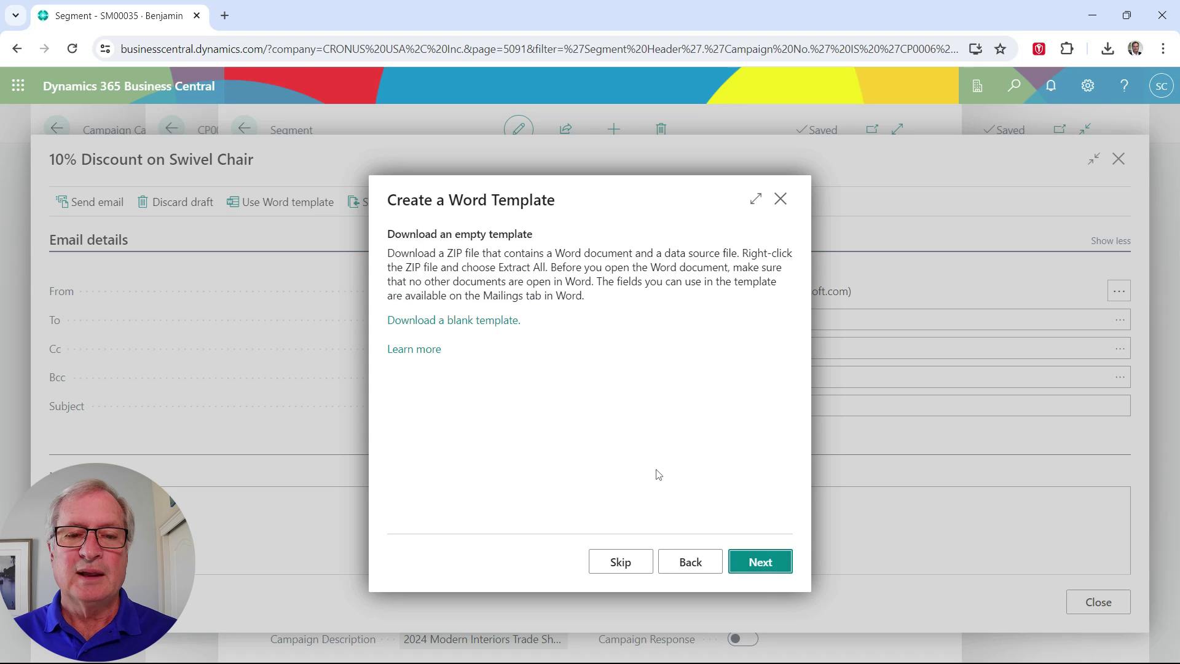
left_click(504, 322)
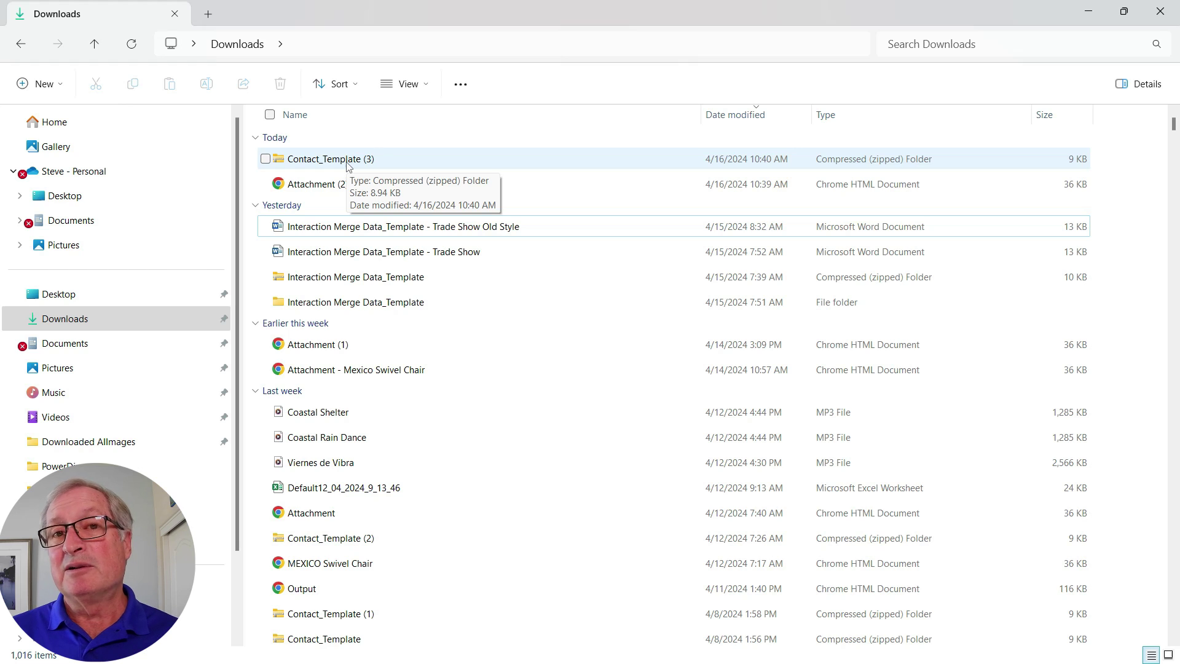
- Extract the Contact_Template (3) zip and open its Contact_Template document in Word
double_click(347, 163)
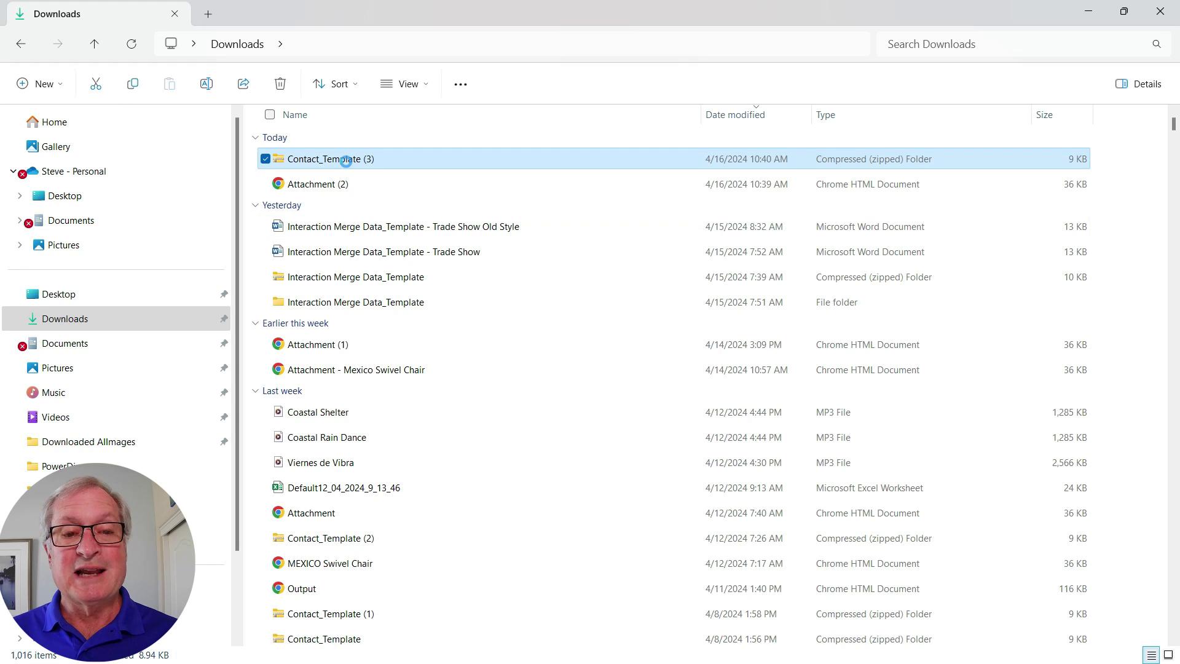
right_click(346, 161)
left_click(393, 176)
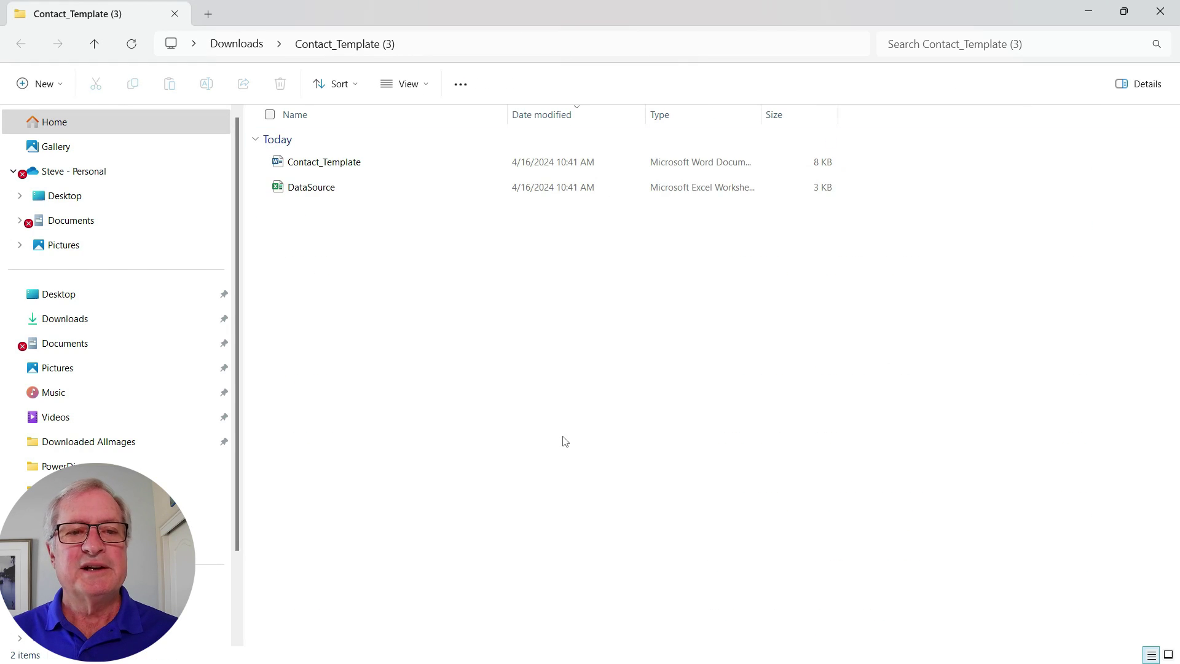
double_click(345, 161)
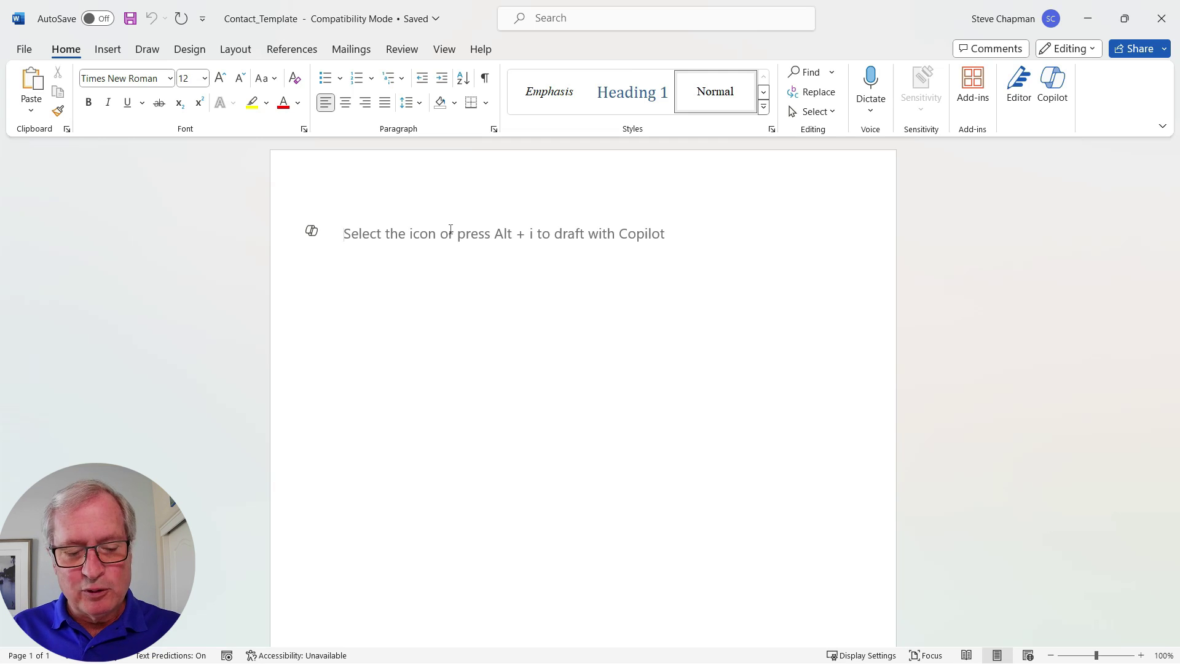
- Add a 'Hi, «First_Name»' greeting using the First_Name merge field above the letter body
type("Hi,")
left_click(355, 49)
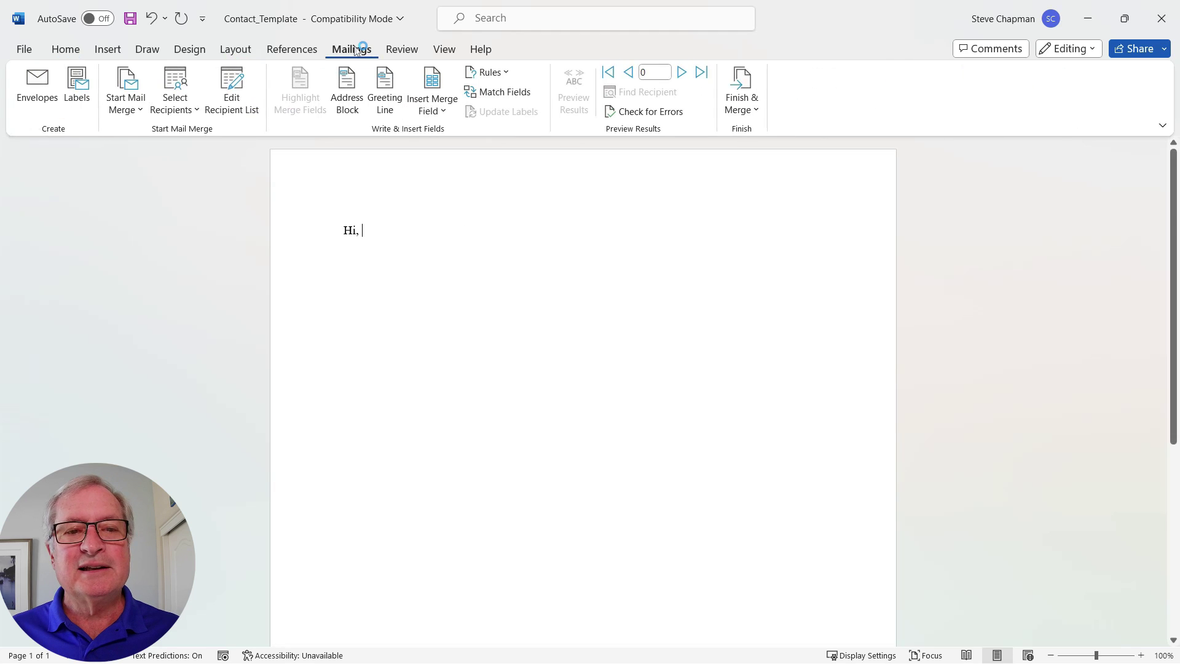
left_click(428, 106)
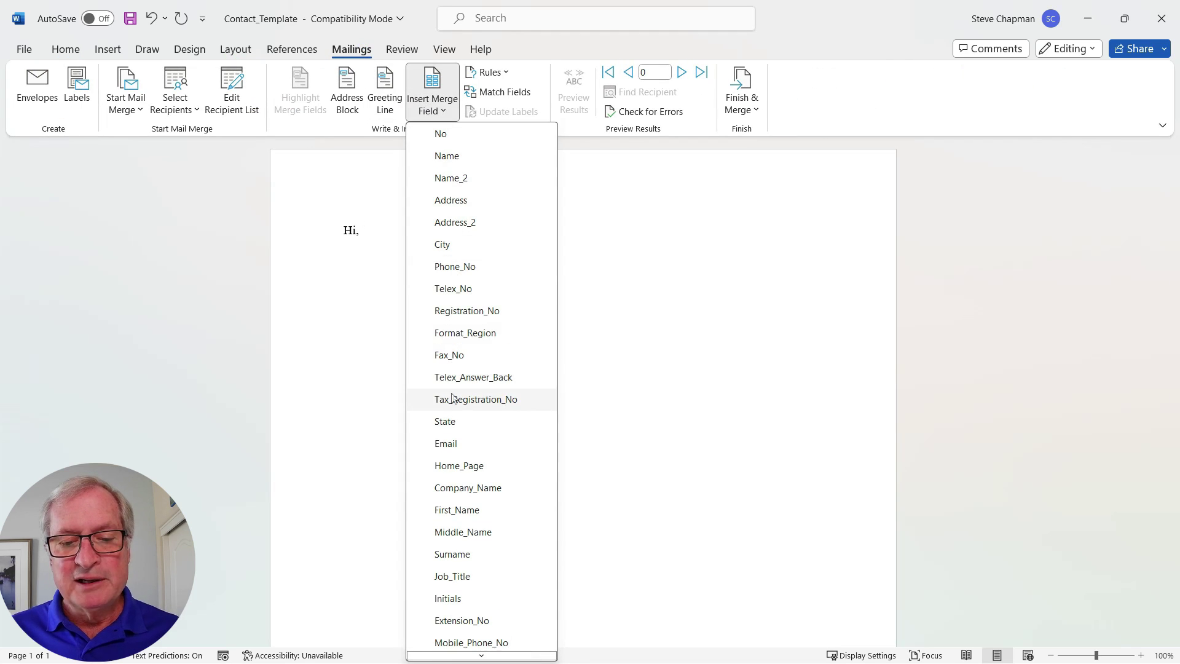
scroll(452, 397, "down", 1)
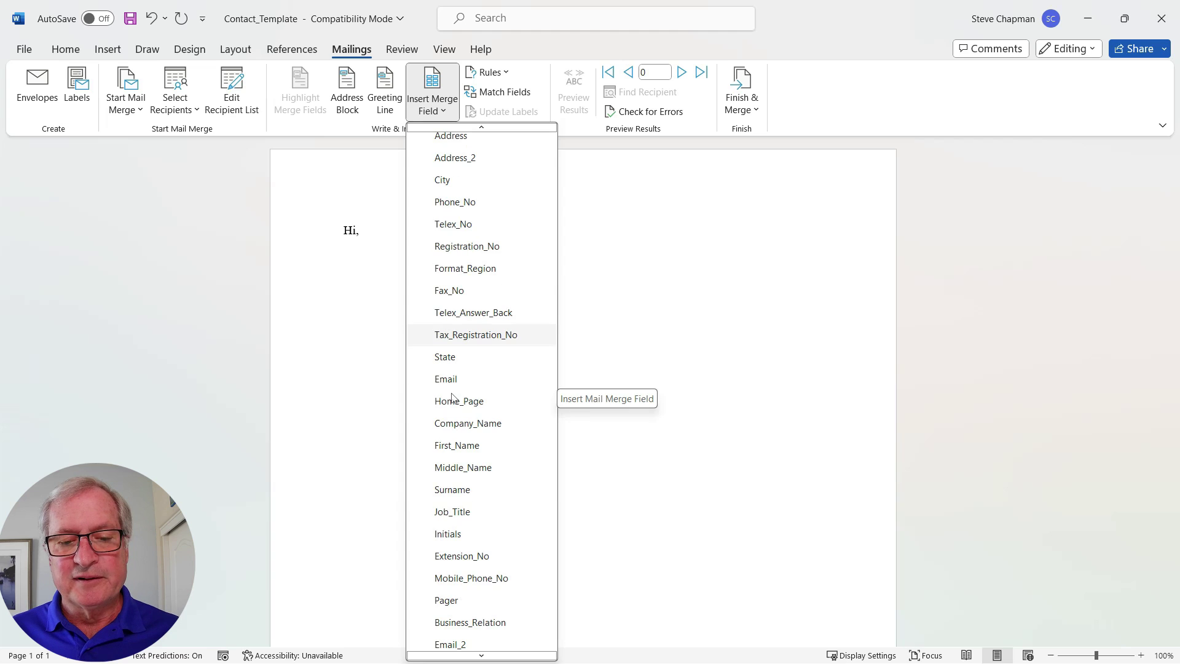
left_click(445, 447)
key("Return")
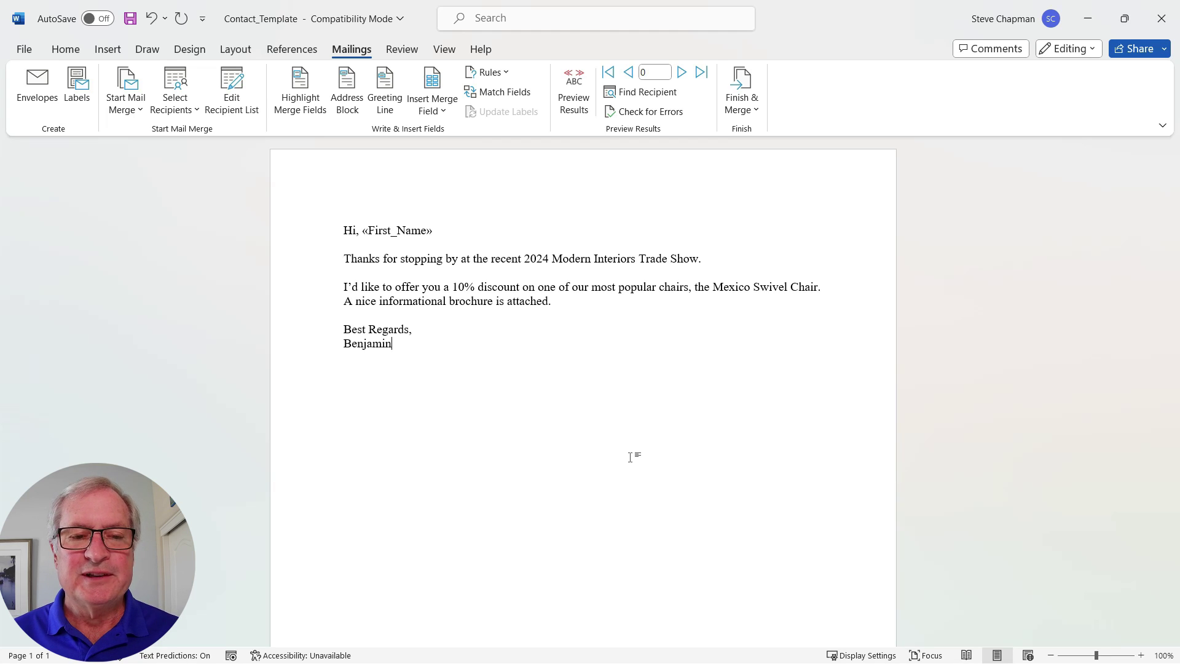
left_click_drag(344, 258, 556, 301)
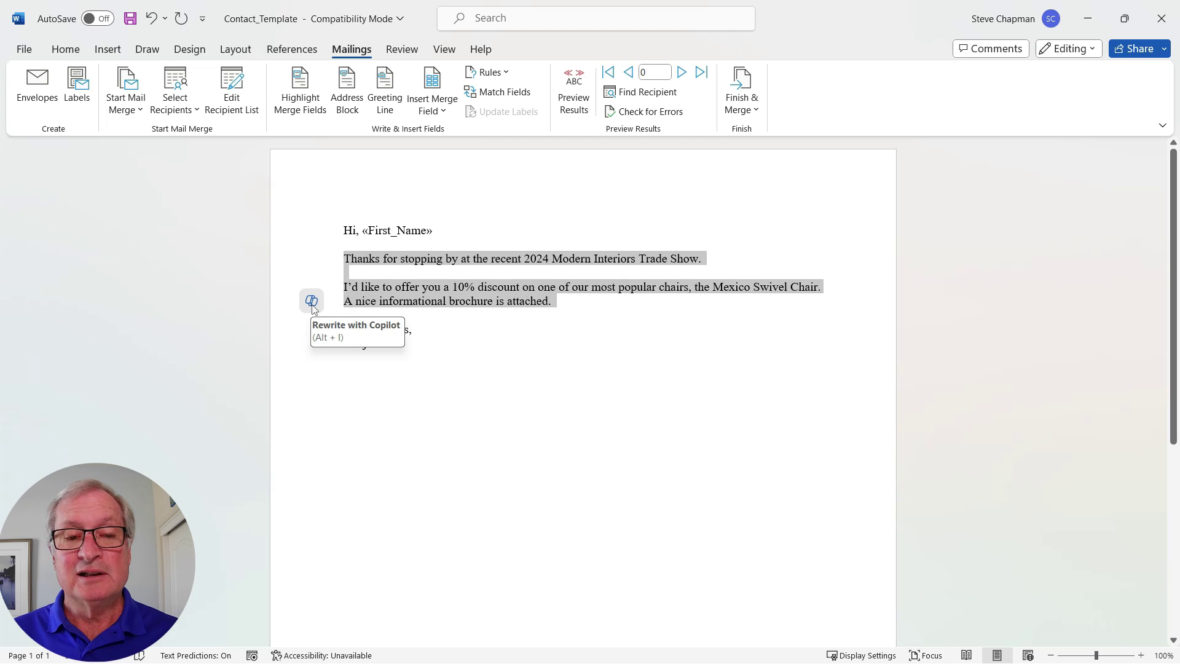
- Replace the body paragraphs with Copilot's first rewrite suggestion and save the template
left_click(311, 301)
left_click(343, 328)
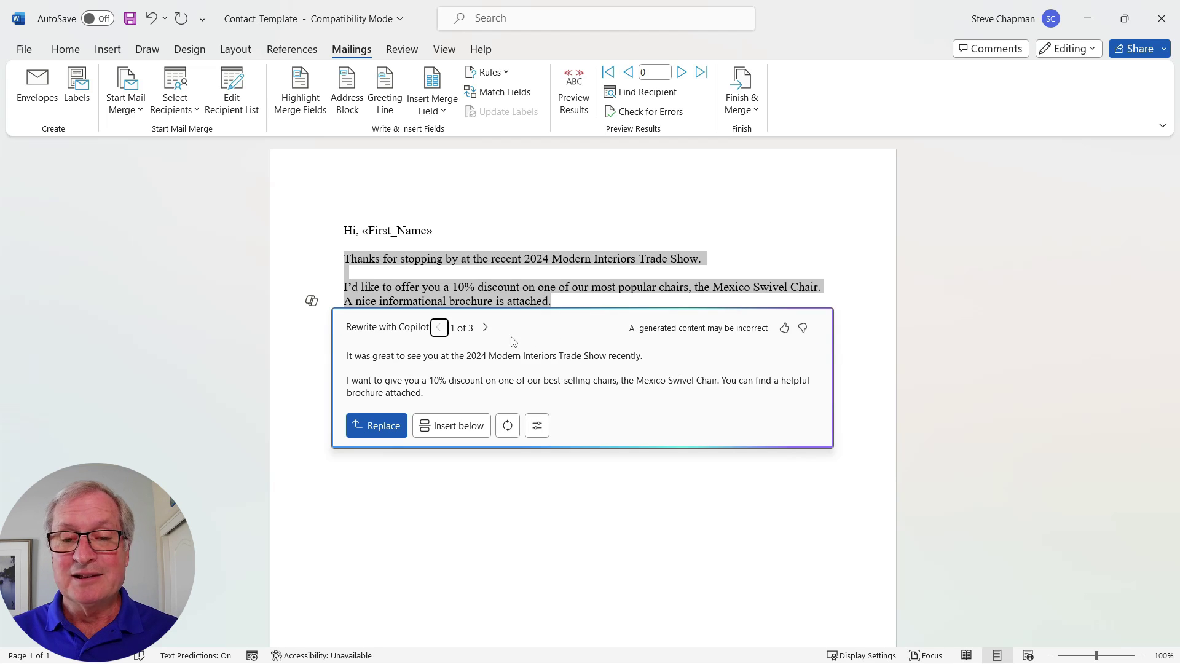
left_click(486, 329)
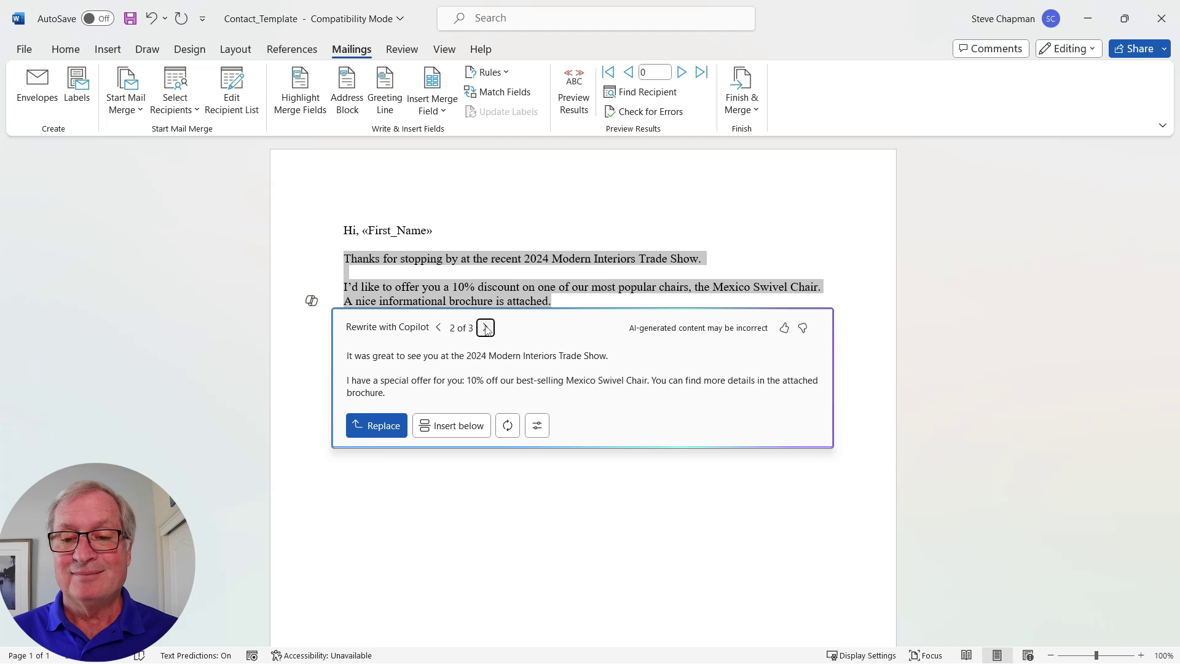
left_click(486, 328)
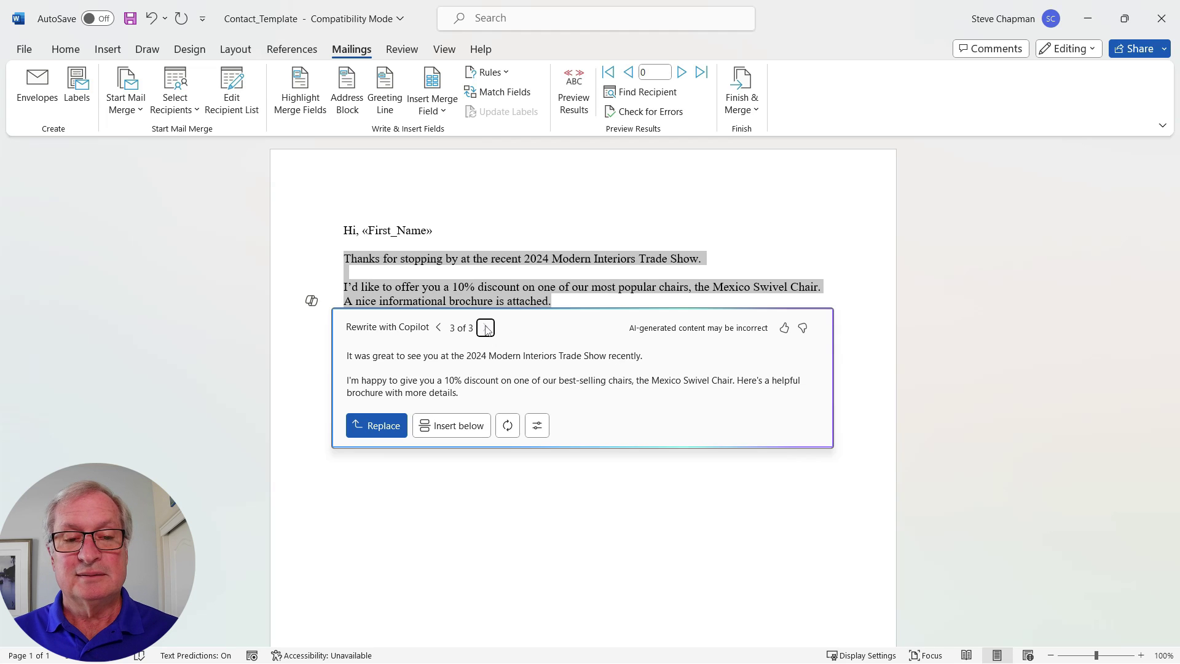
left_click(439, 328)
left_click(439, 328)
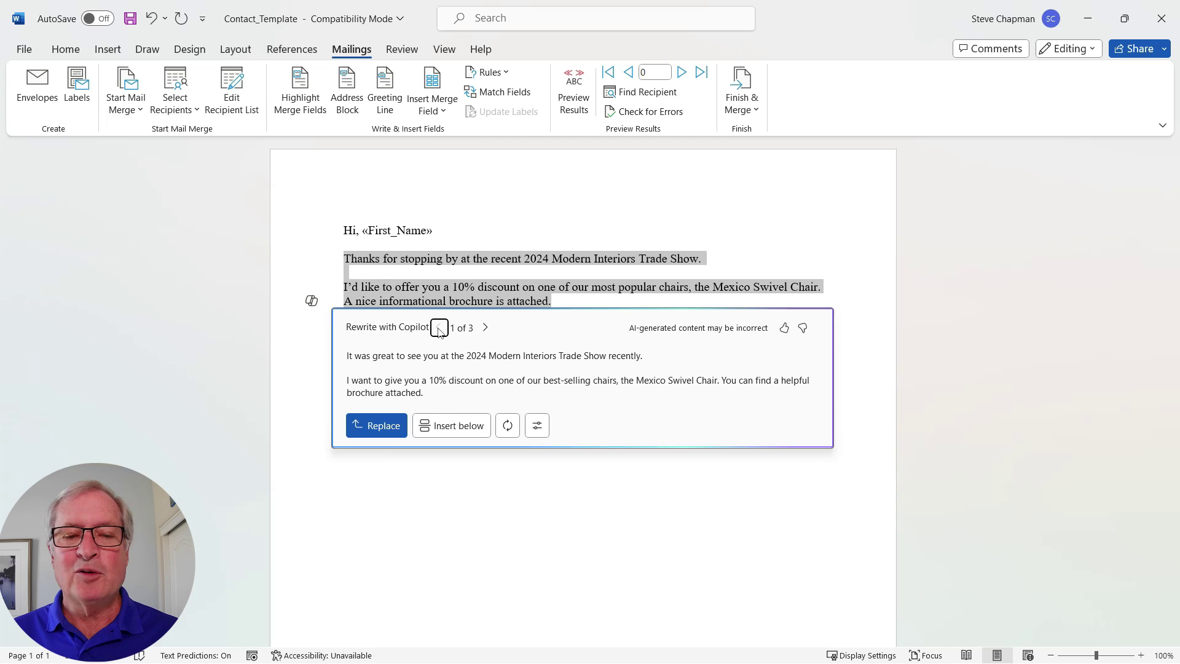
left_click(381, 427)
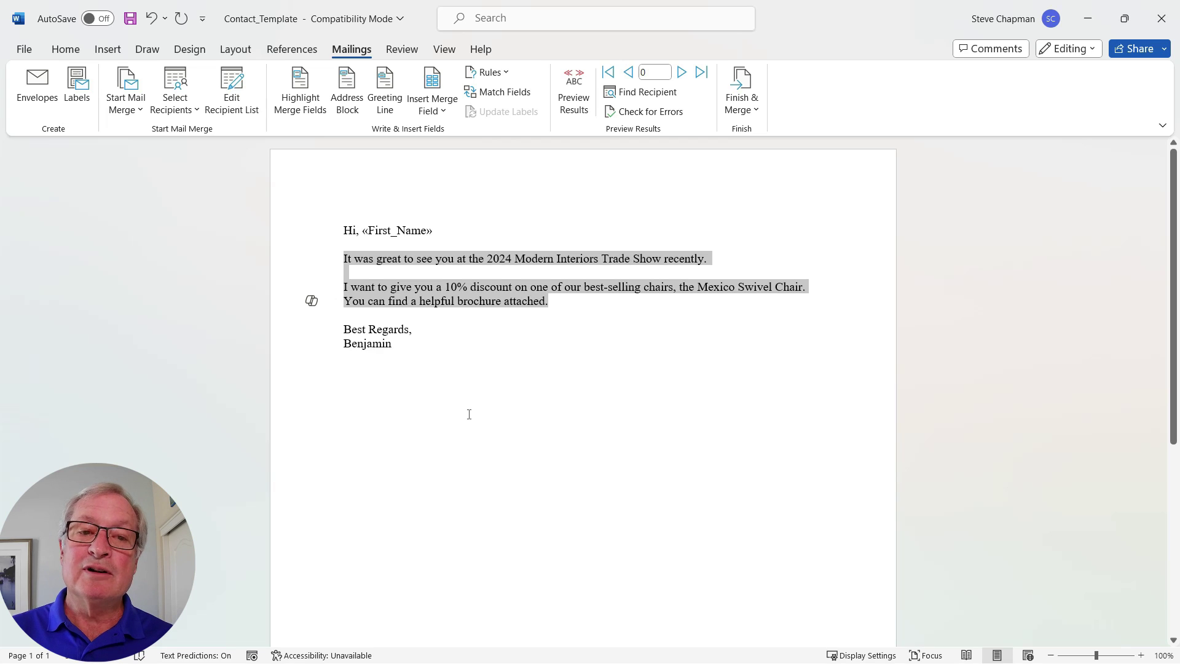
key("ctrl+s")
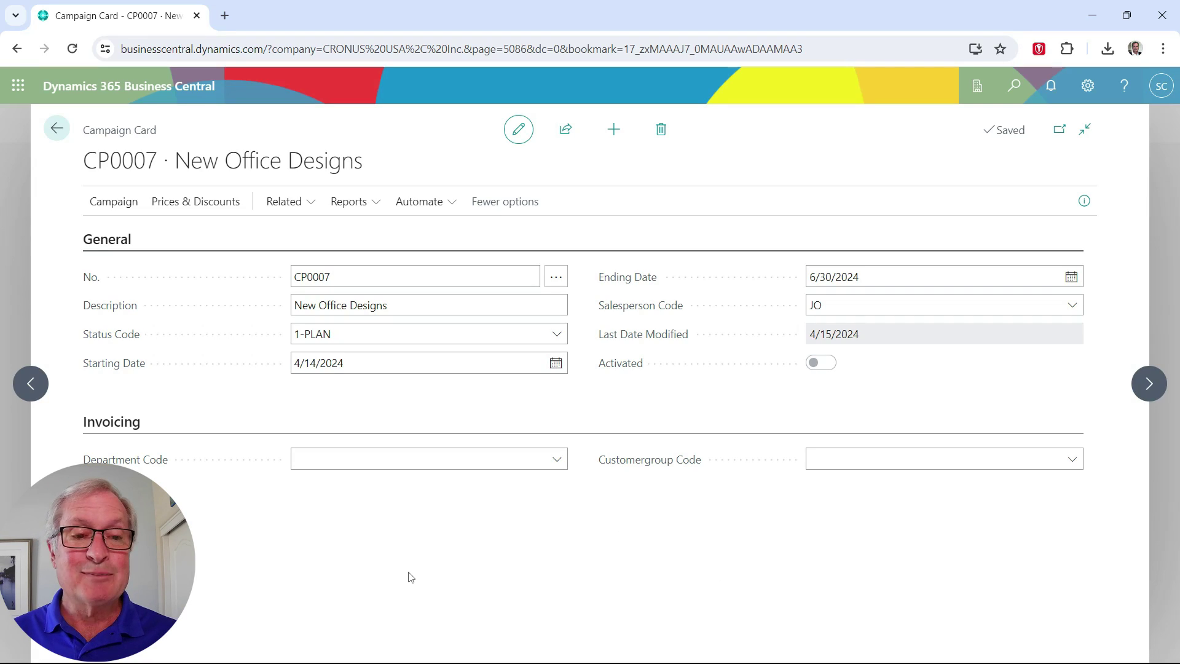
- Create CP0007 segment SM00036 'Conference Table Purchasers' with EMAIL interaction and subject 'New Items in Our Collection'
left_click(116, 203)
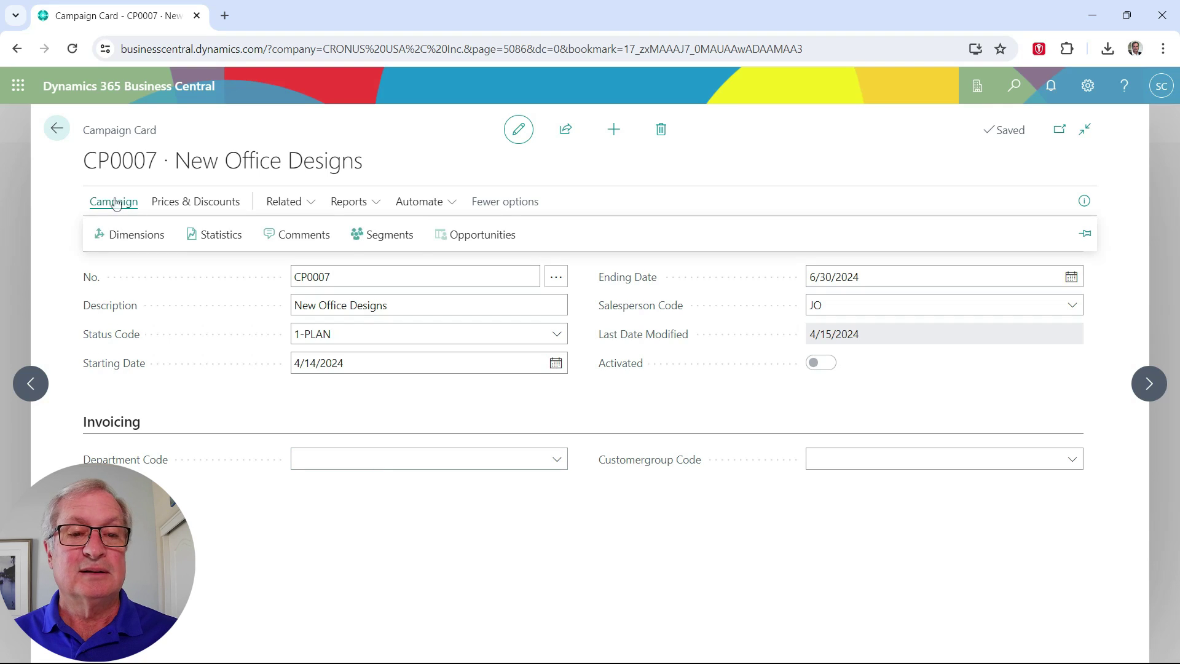
left_click(365, 237)
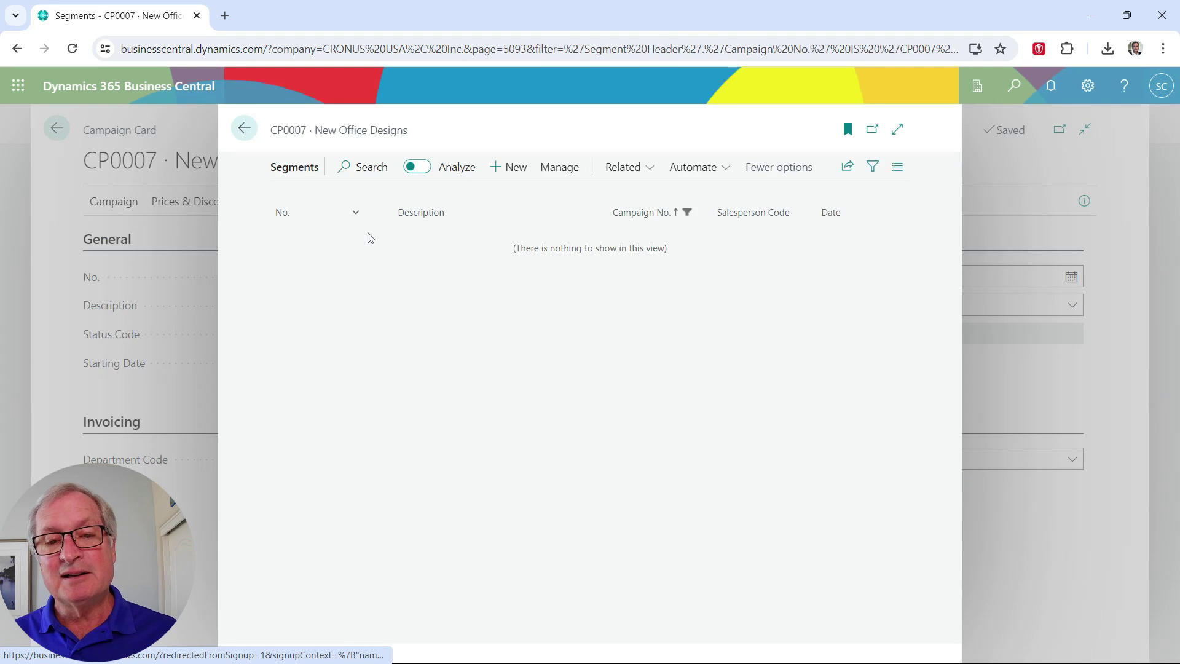
left_click(510, 167)
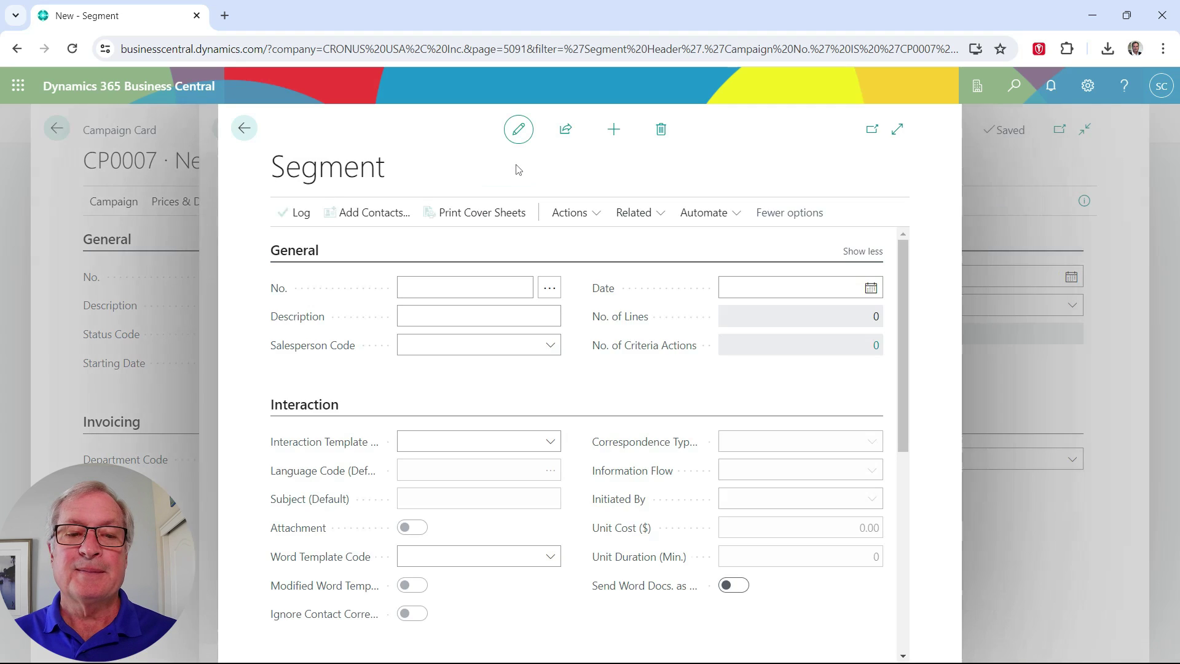
left_click(467, 316)
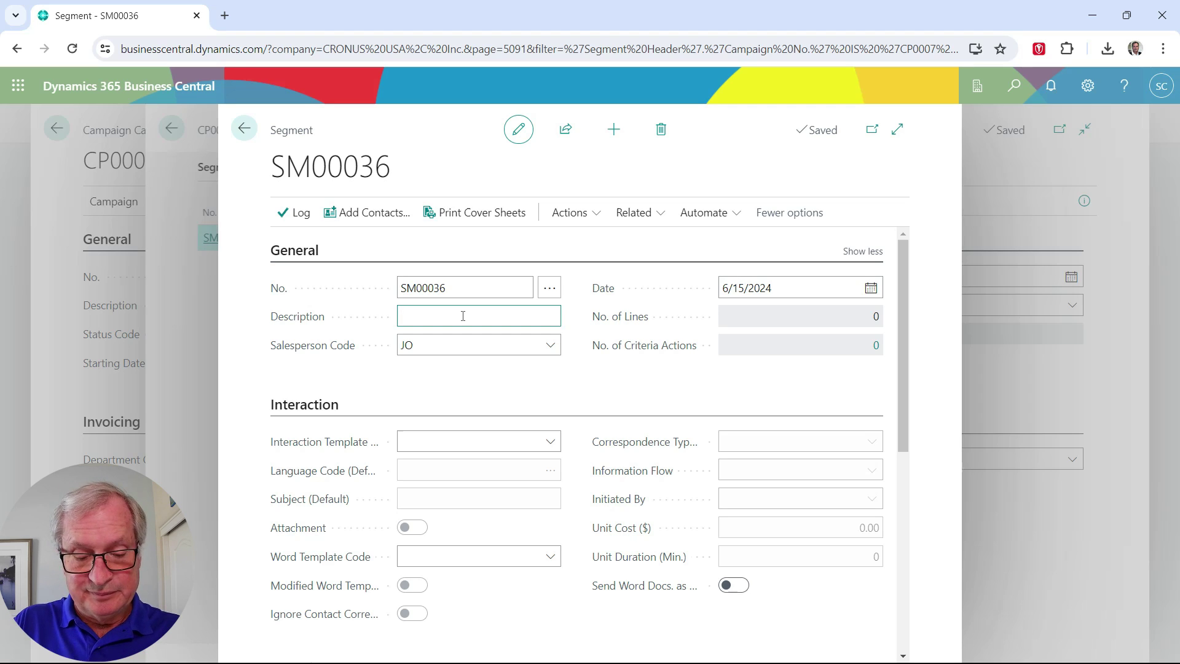
type("Conference Table Purchasers")
key("Tab")
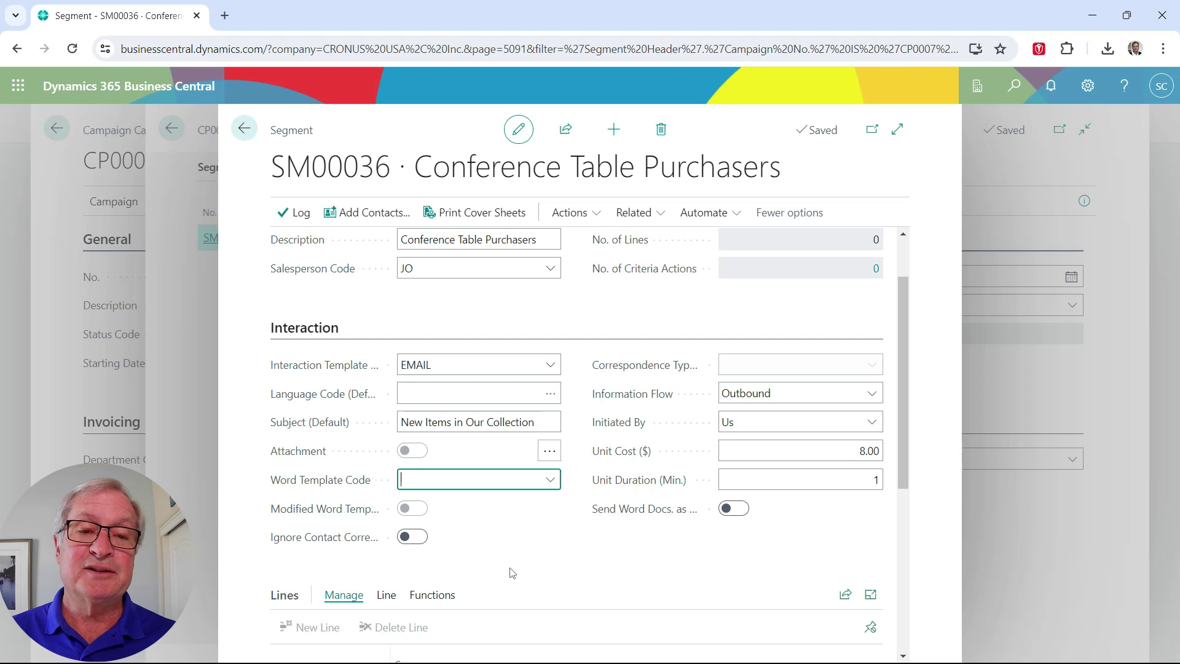
scroll(547, 523, "down", 3)
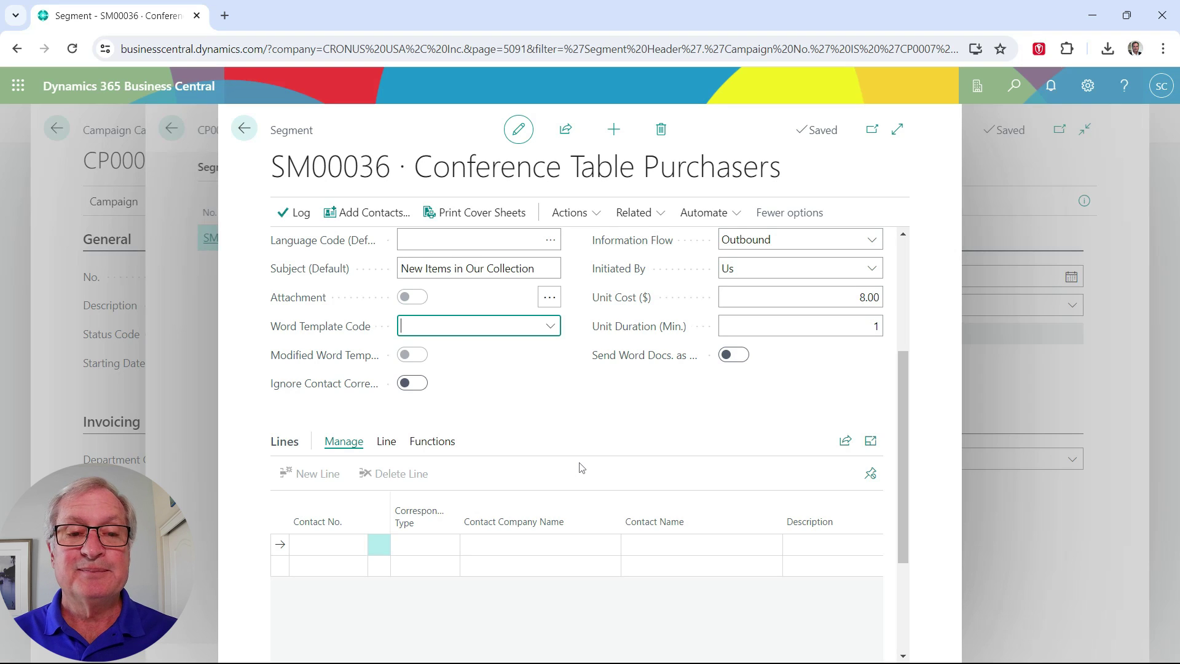
left_click(375, 212)
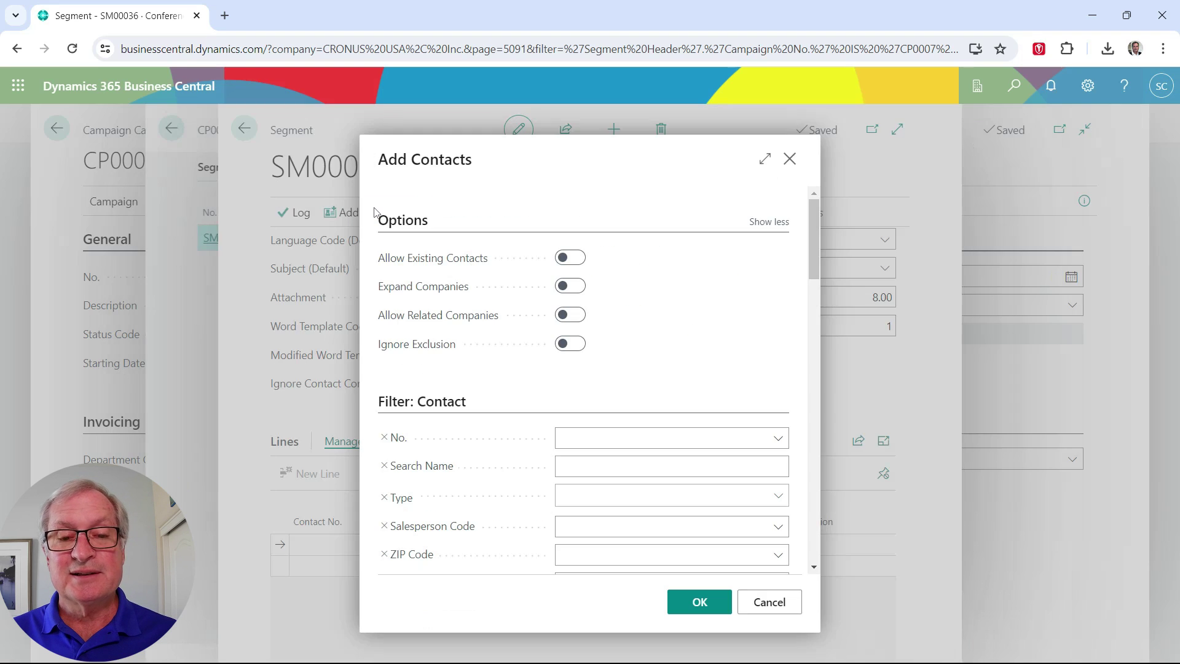
- Add contacts who purchased item 1920-S ANTWERP Conference Table using the Value Entry filter
scroll(584, 368, "down", 5)
left_click(670, 401)
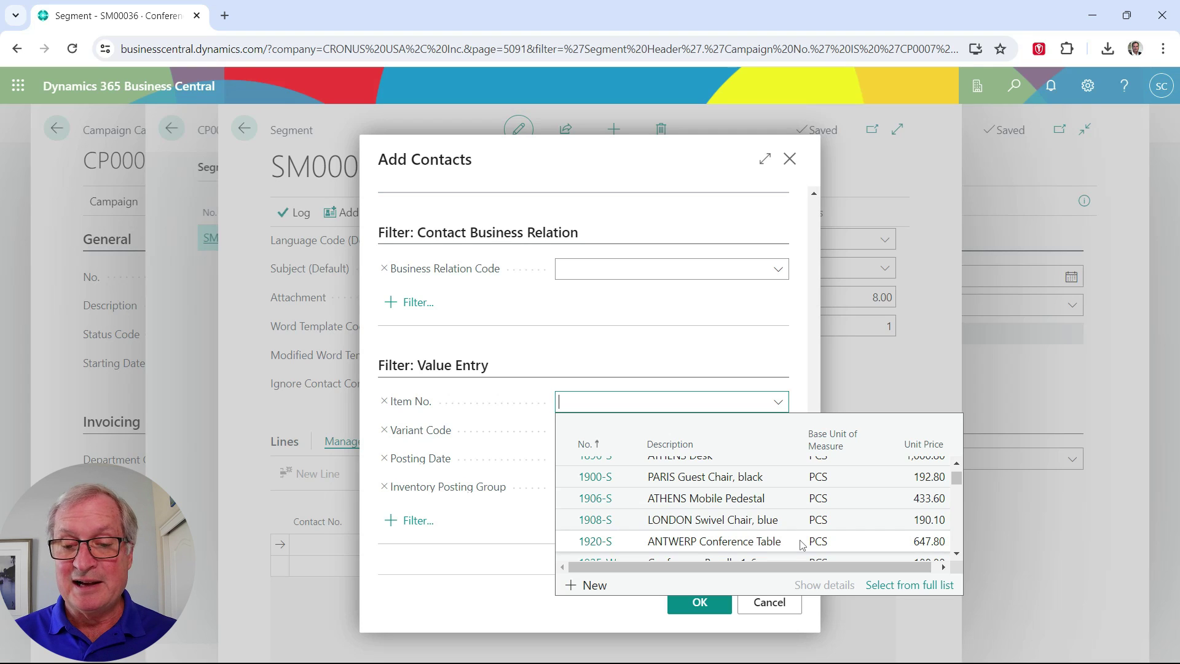
left_click(802, 541)
left_click(701, 604)
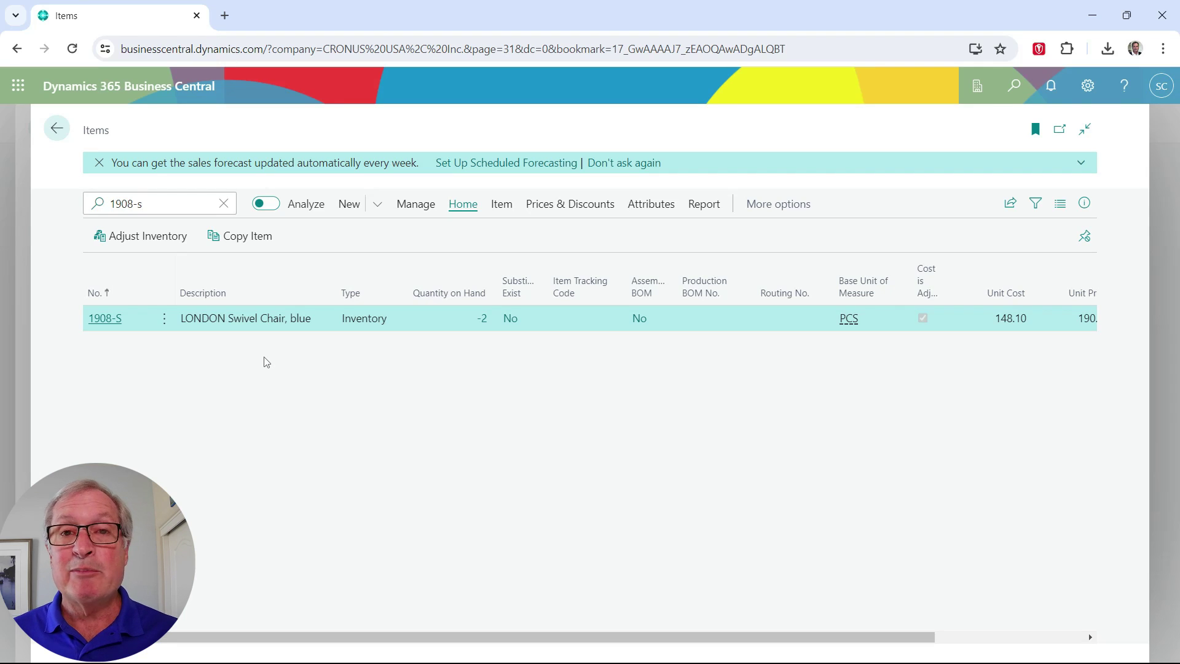
- Open item 1908-S LONDON Swivel Chair, copy its picture, and request a Copilot marketing-text draft
left_click(111, 324)
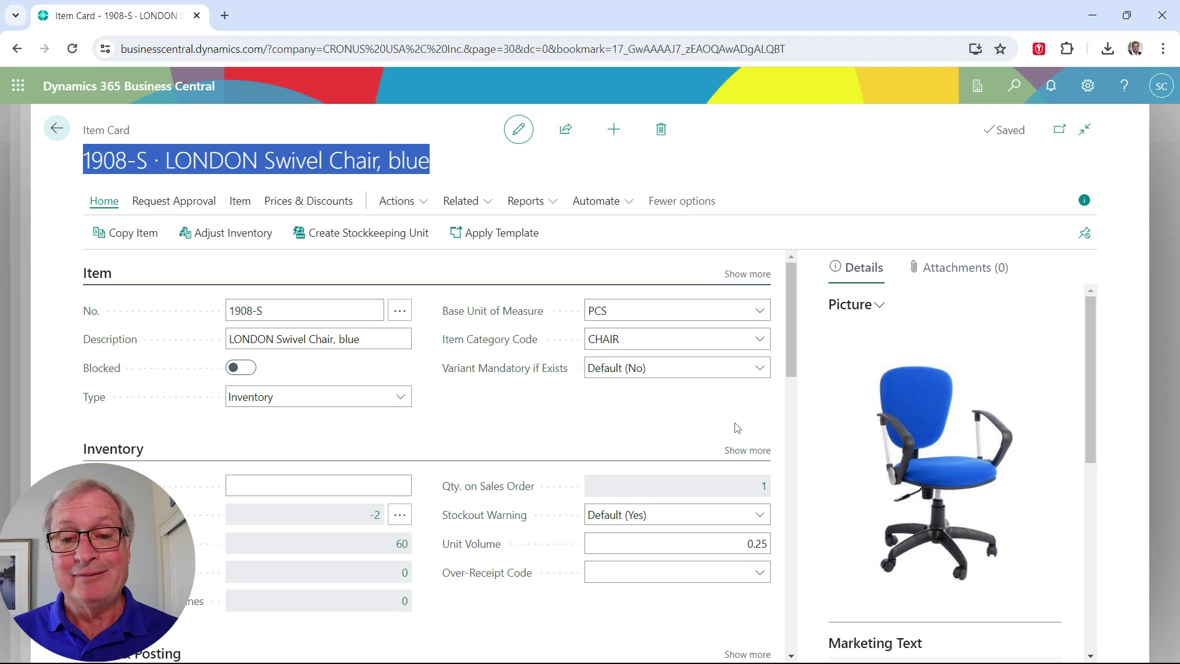
scroll(739, 423, "down", 3)
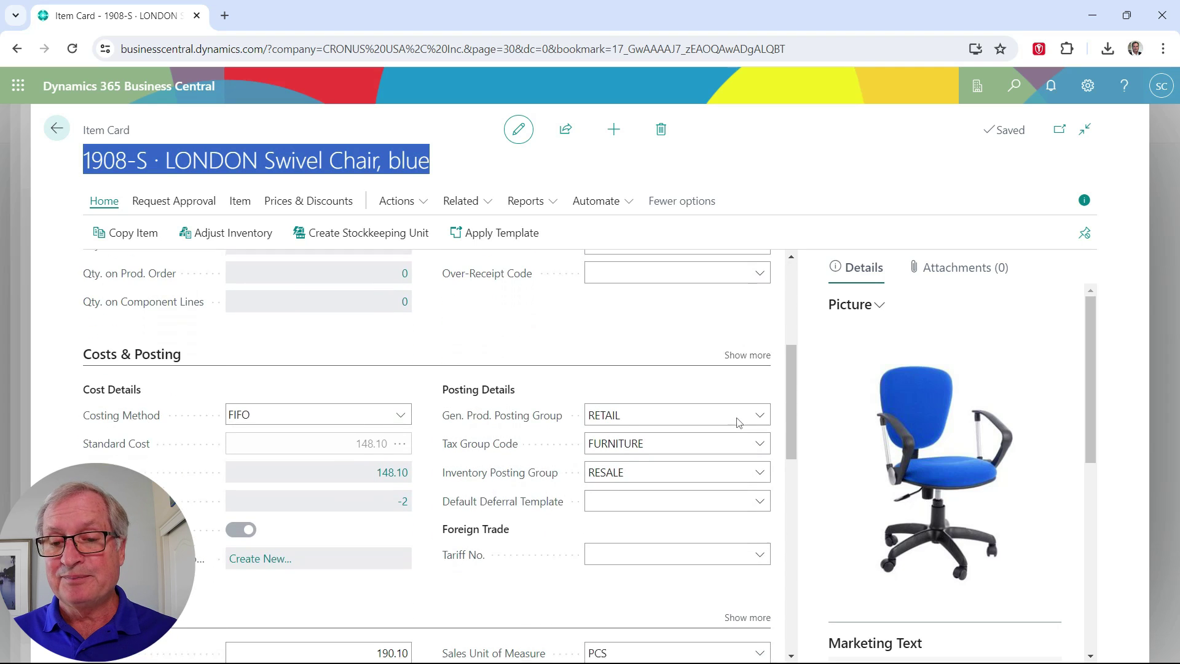
right_click(937, 448)
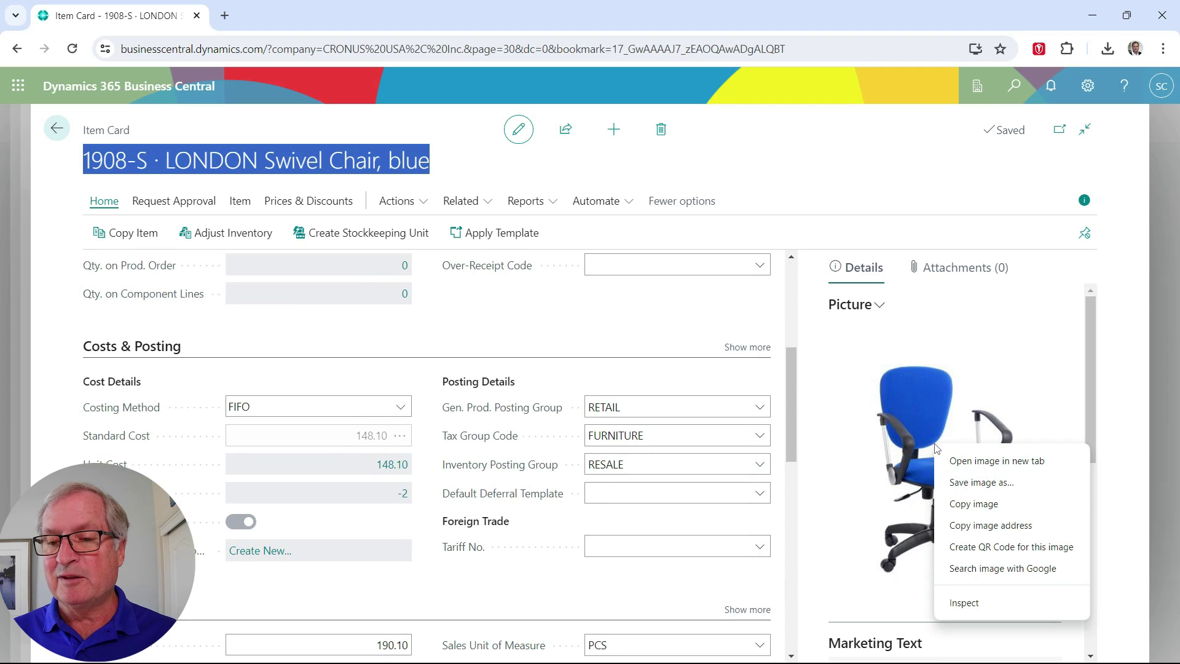
left_click(974, 504)
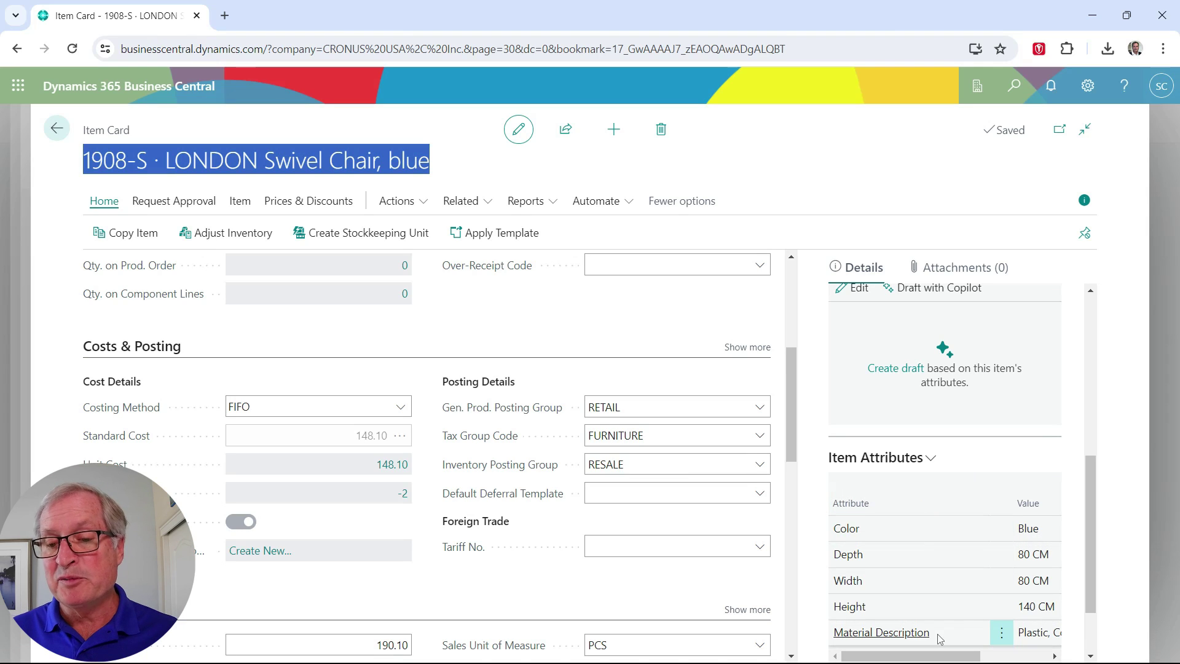
scroll(876, 422, "up", 1)
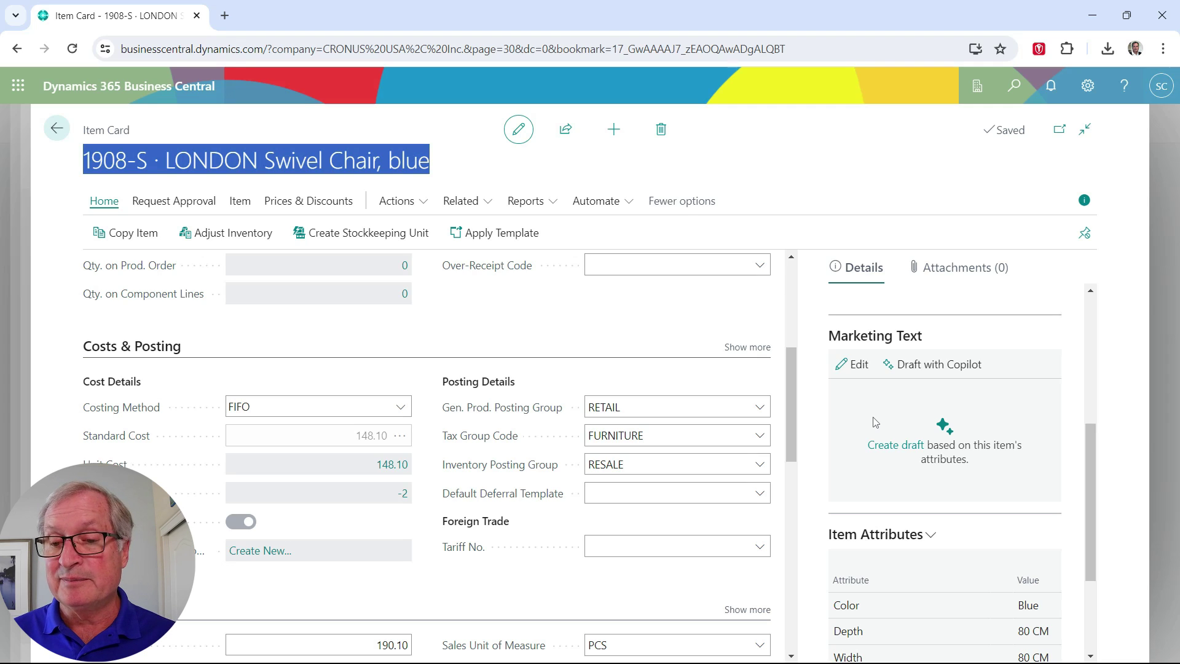
left_click(895, 450)
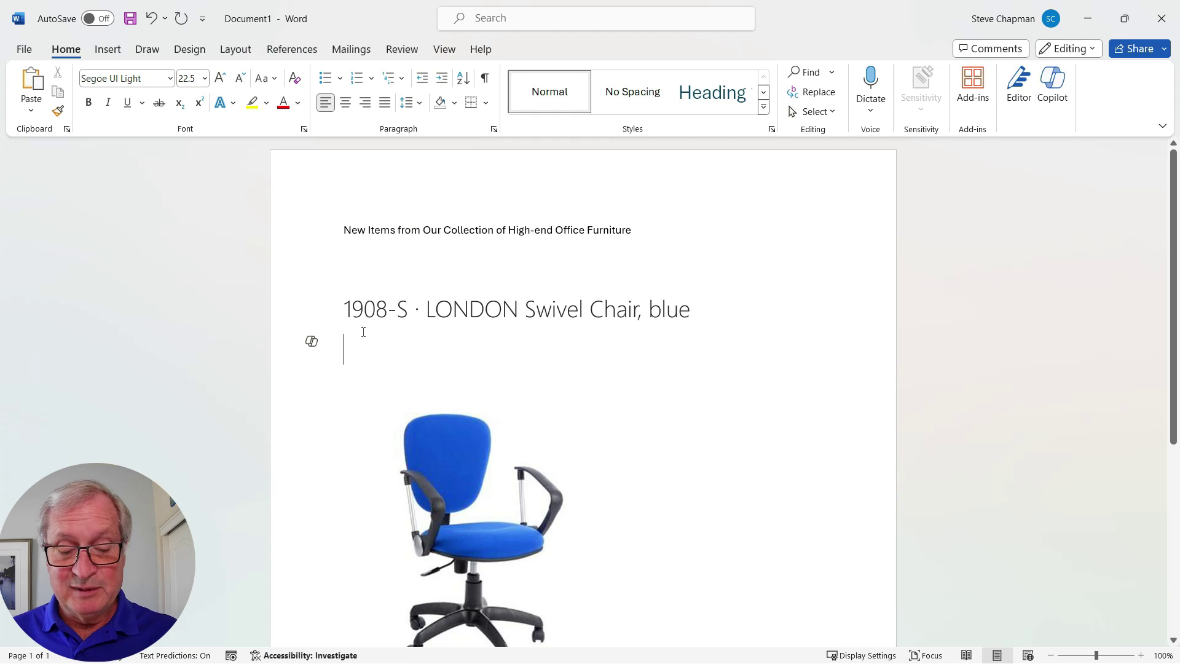
- Paste the chair's marketing text into the Word brochure and add a new line below the picture
type("\"Swivel your way to success with the LONDON Swivel Chair!\"  The LONDON Swivel Chair is the perfect addition to any office space, providing both comfort and style. The chair features a sleek blue design, made from durable plastic and comfortable cotton materials. With a depth of 80 CM and a height and width of 140 CM, this chair is the perfect size for any workspace. The swivel function allows for easy movement and the ability to turn and reach for items without strain. The LONDON Swivel Chair is not only practical, but also stylish, adding a pop of color to any office. Upgrade your workspace and swivel your way to success with the LONDON Swivel Chair!")
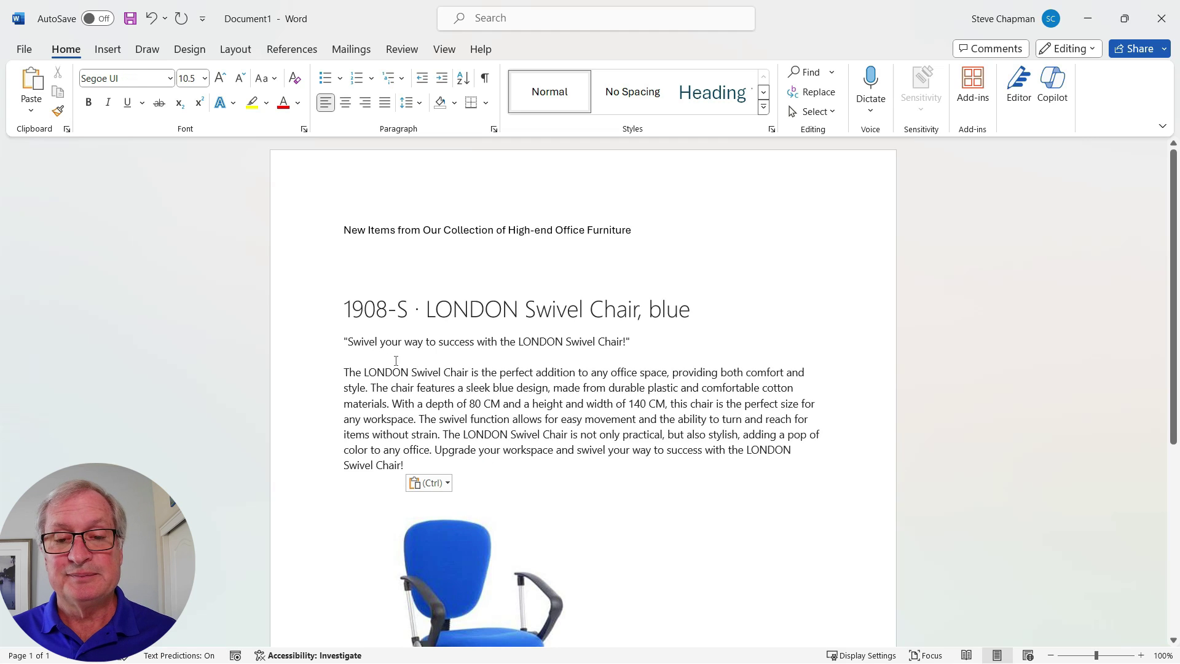
key("ctrl+End")
key("Return")
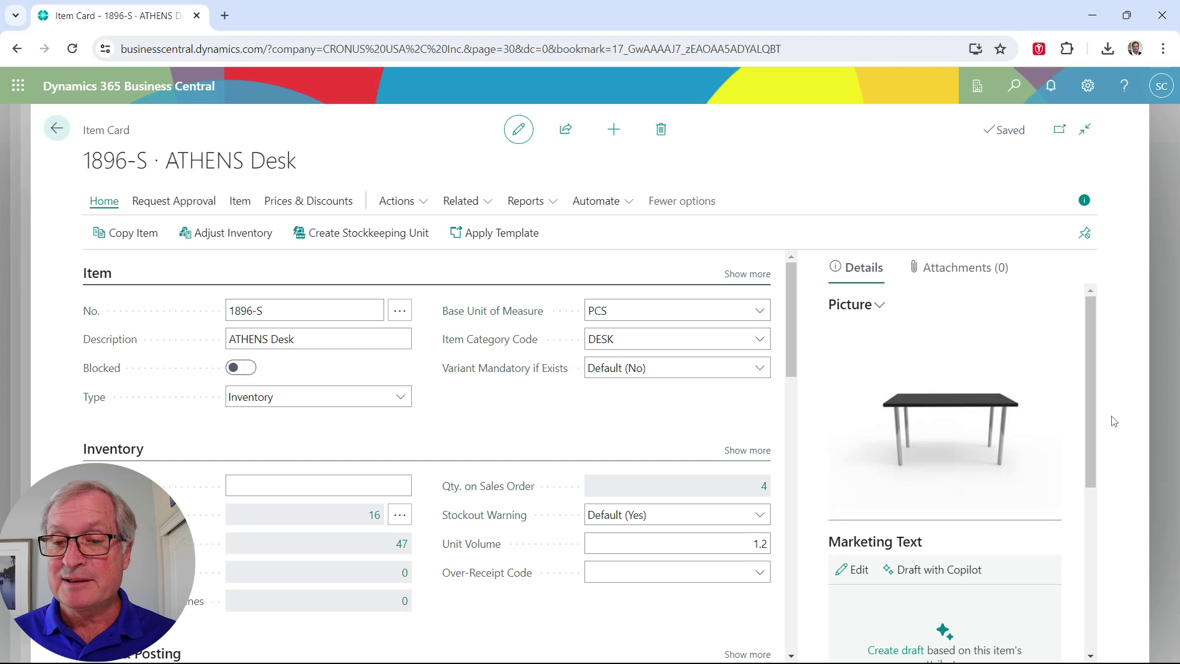
- Copy the ATHENS Desk picture, generate Copilot marketing text and regenerate it, then select the draft
right_click(947, 409)
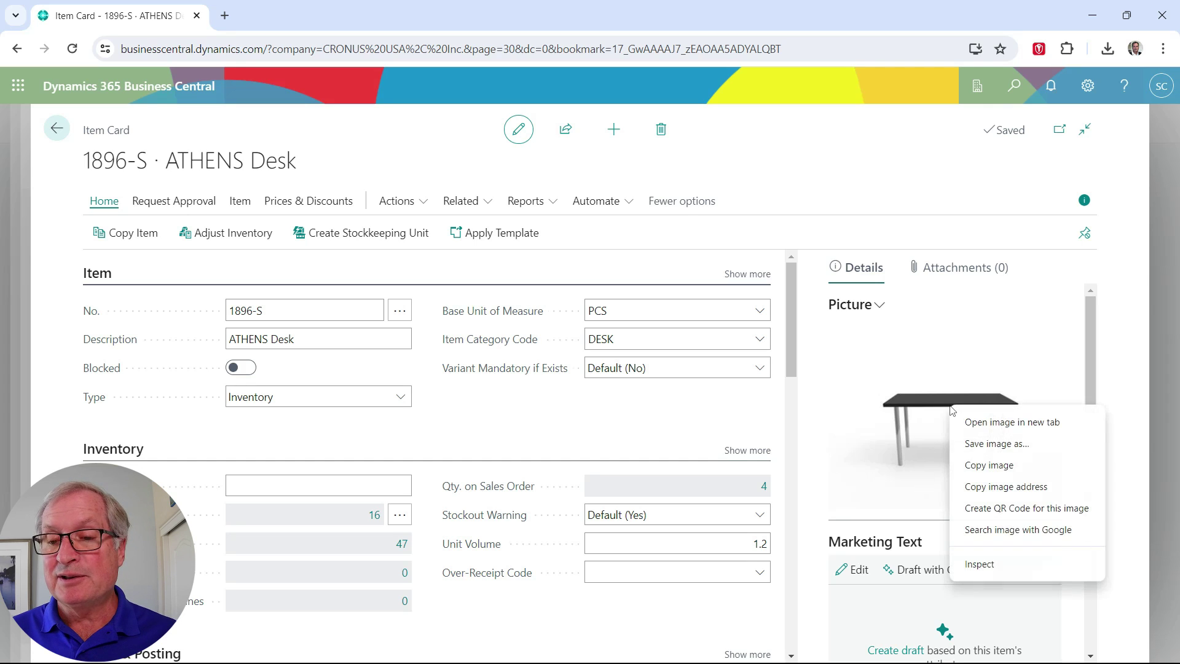
left_click(977, 464)
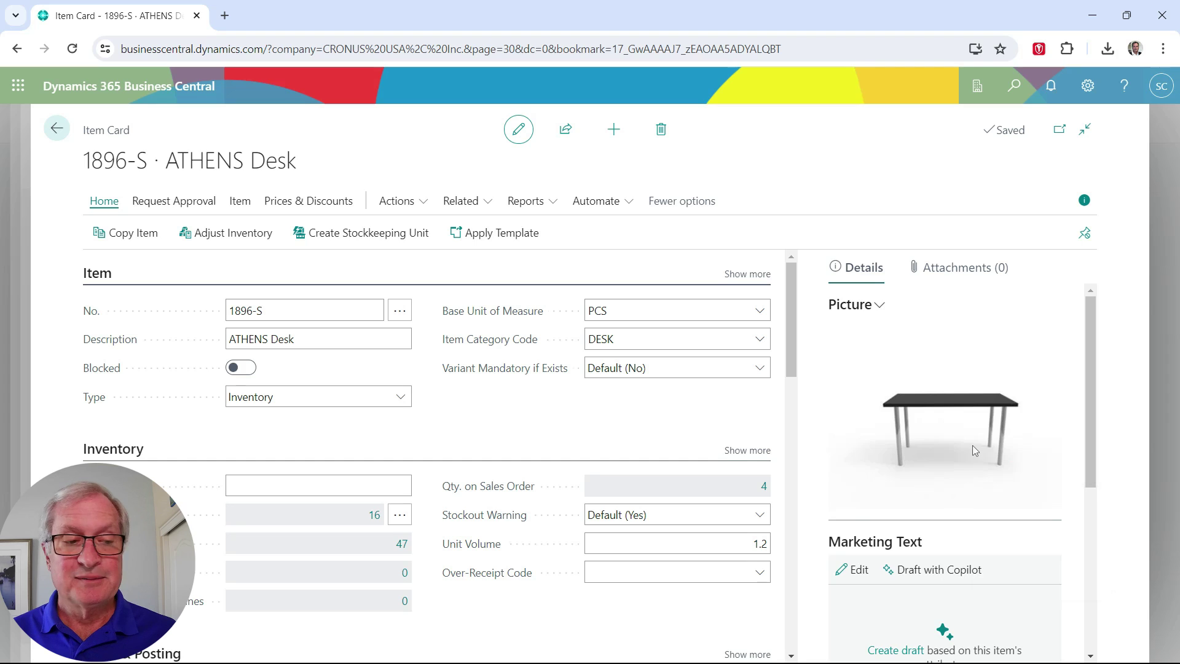
scroll(971, 479, "down", 5)
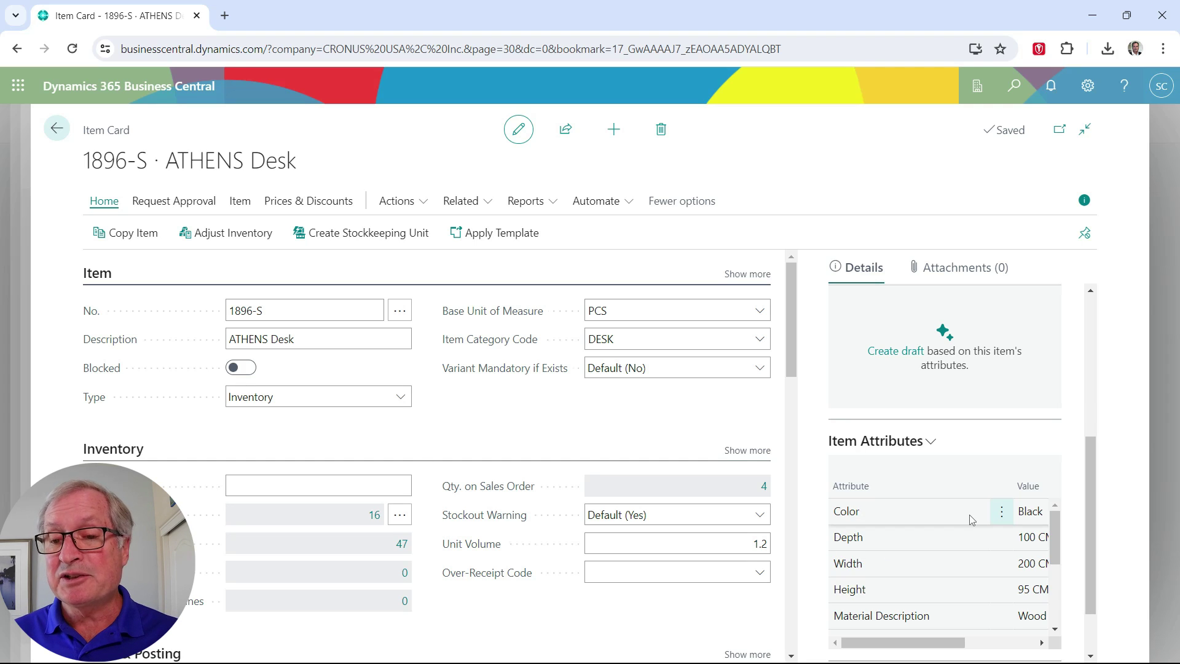
left_click(897, 352)
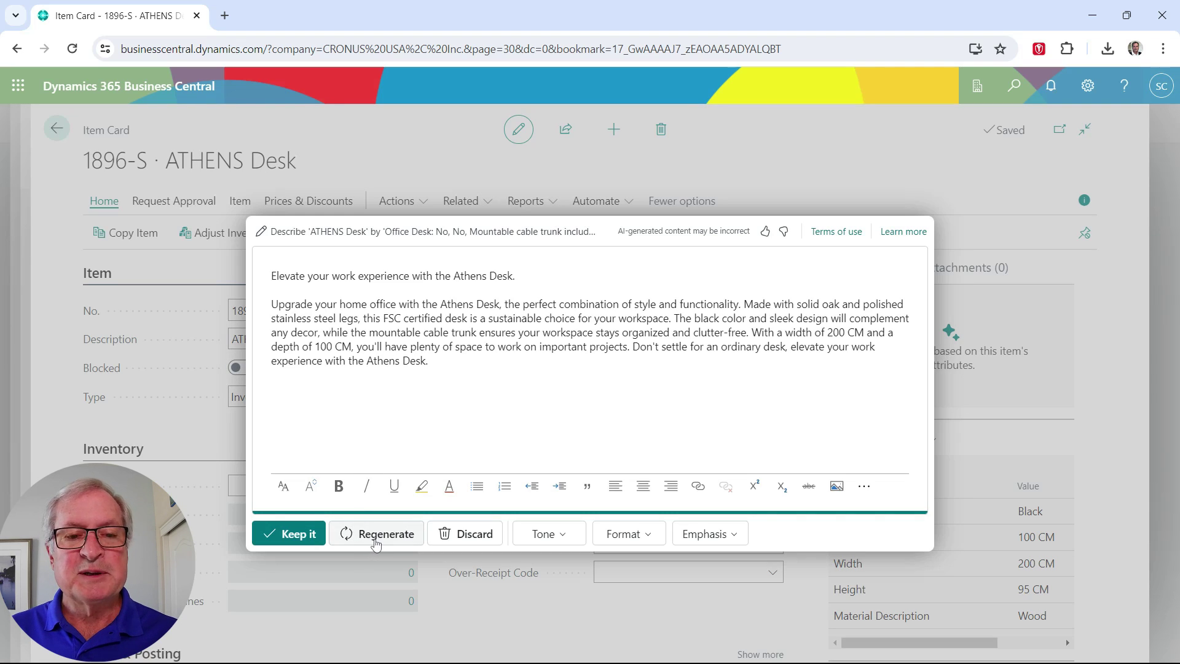
left_click(376, 534)
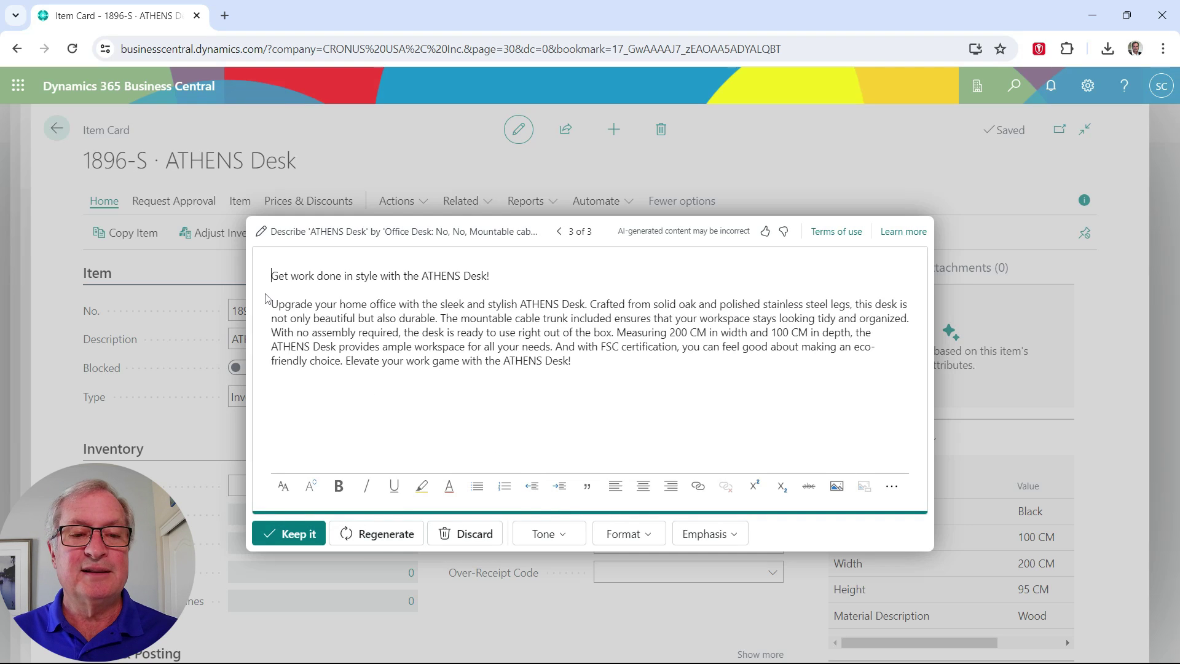
left_click_drag(273, 273, 602, 371)
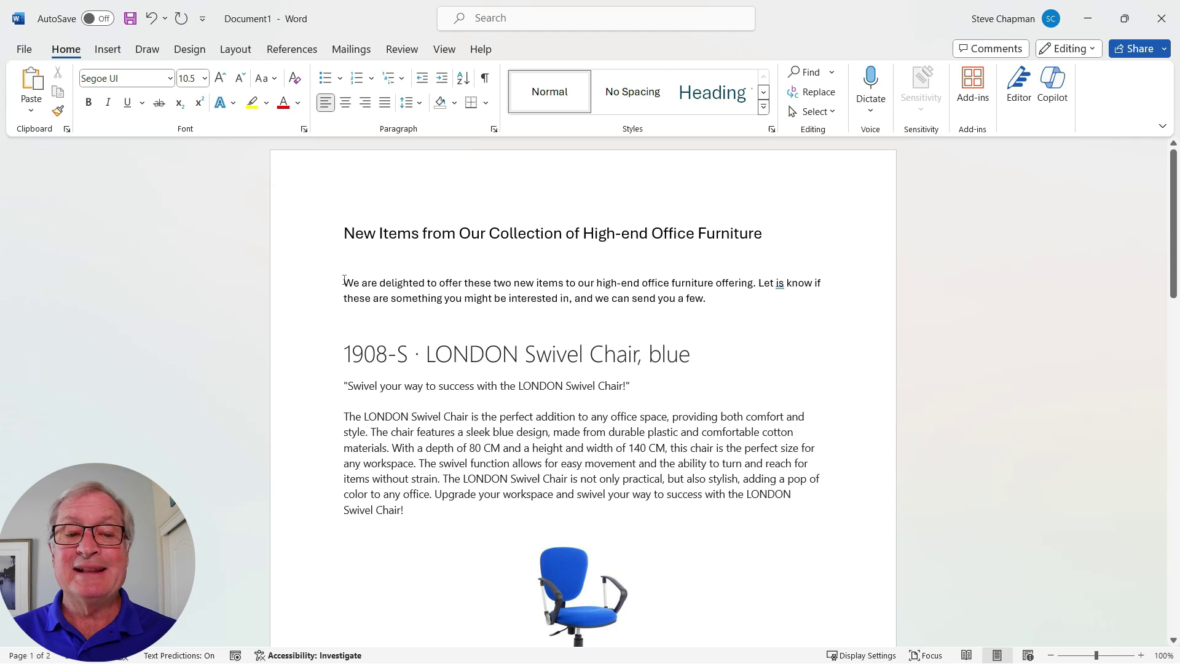
- Replace the brochure's introductory paragraph with Copilot's rewrite starting 'We are pleased to introduce these two new items'
left_click_drag(345, 281, 738, 308)
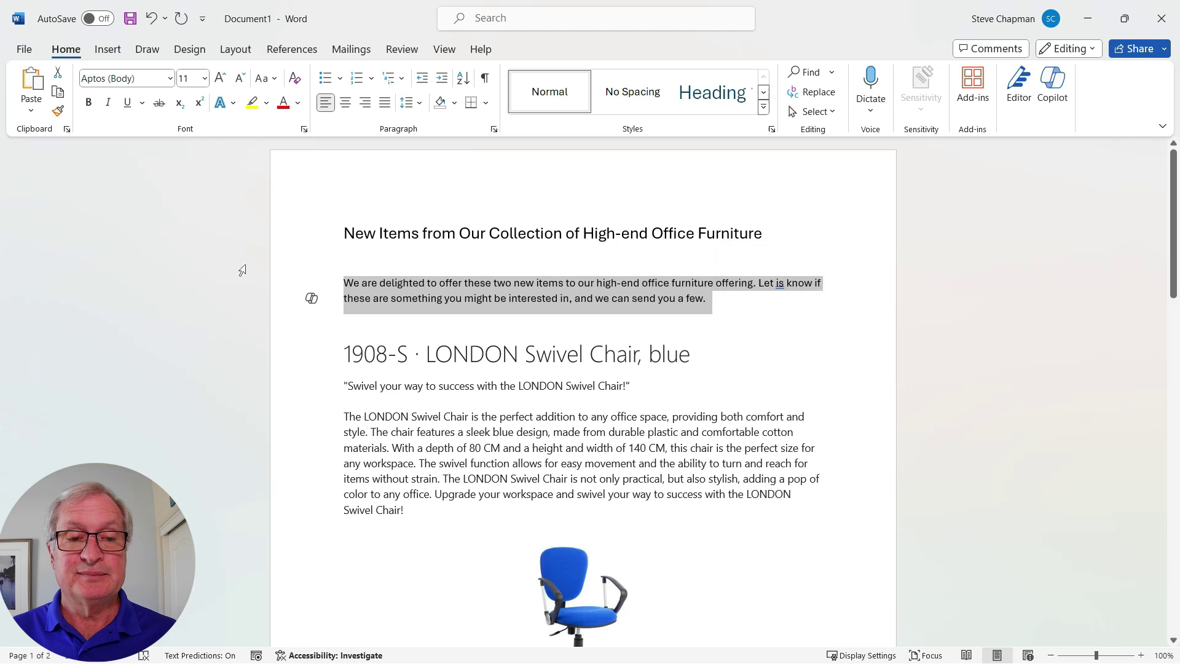
left_click(312, 298)
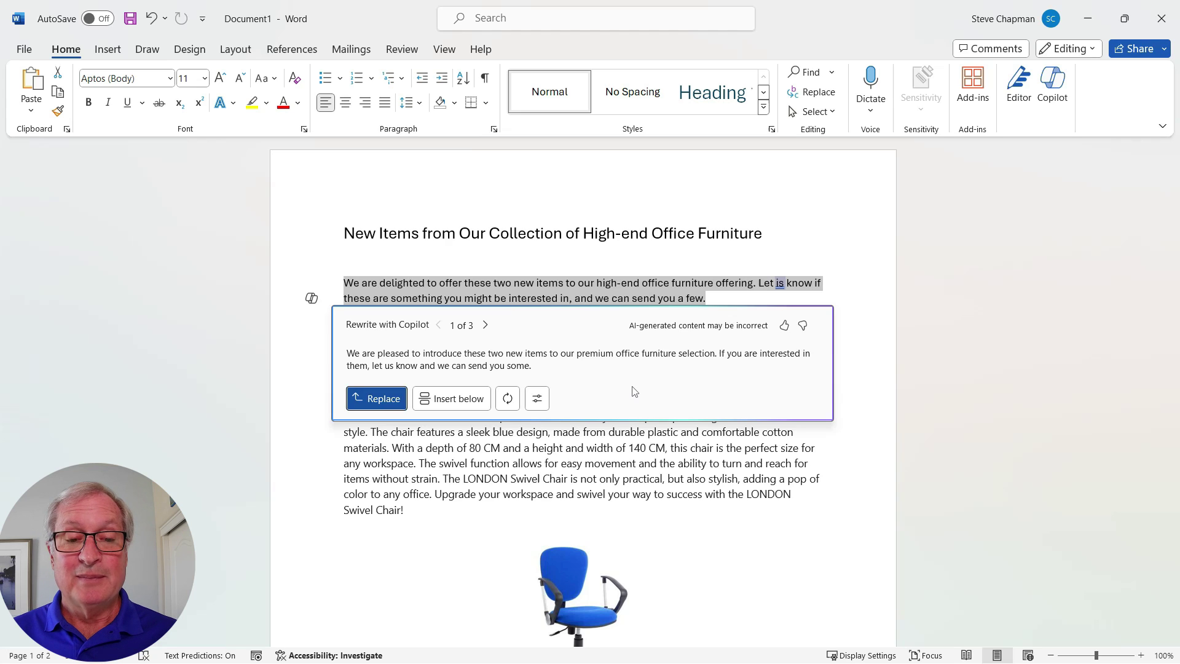
left_click(394, 401)
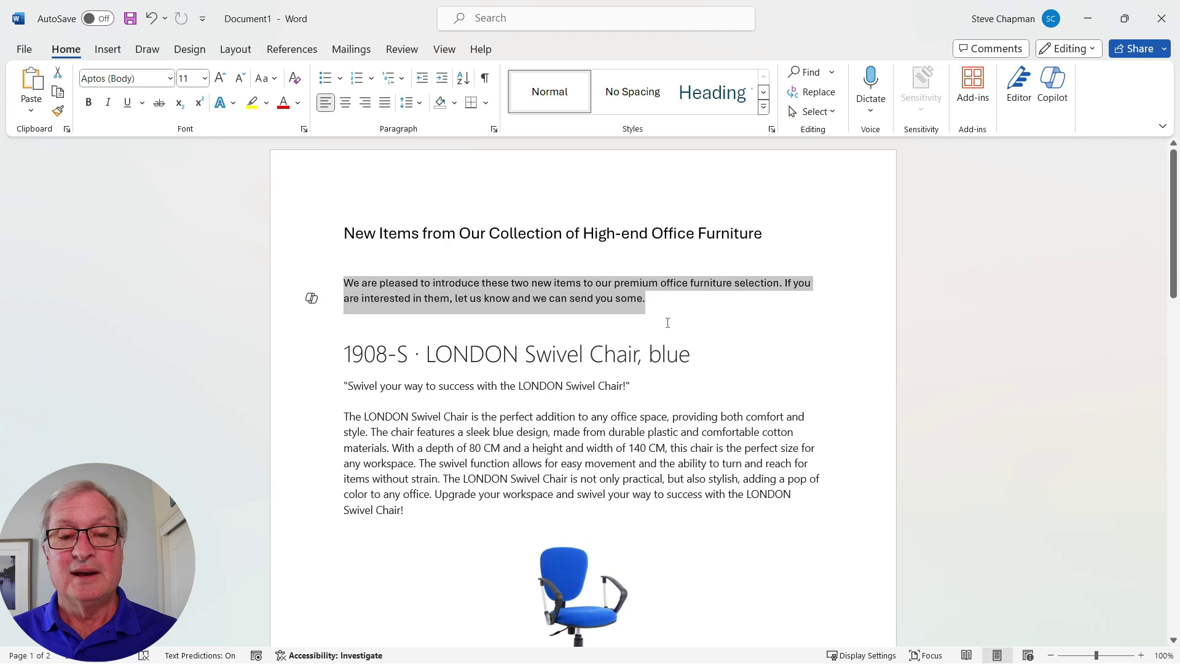
left_click(768, 304)
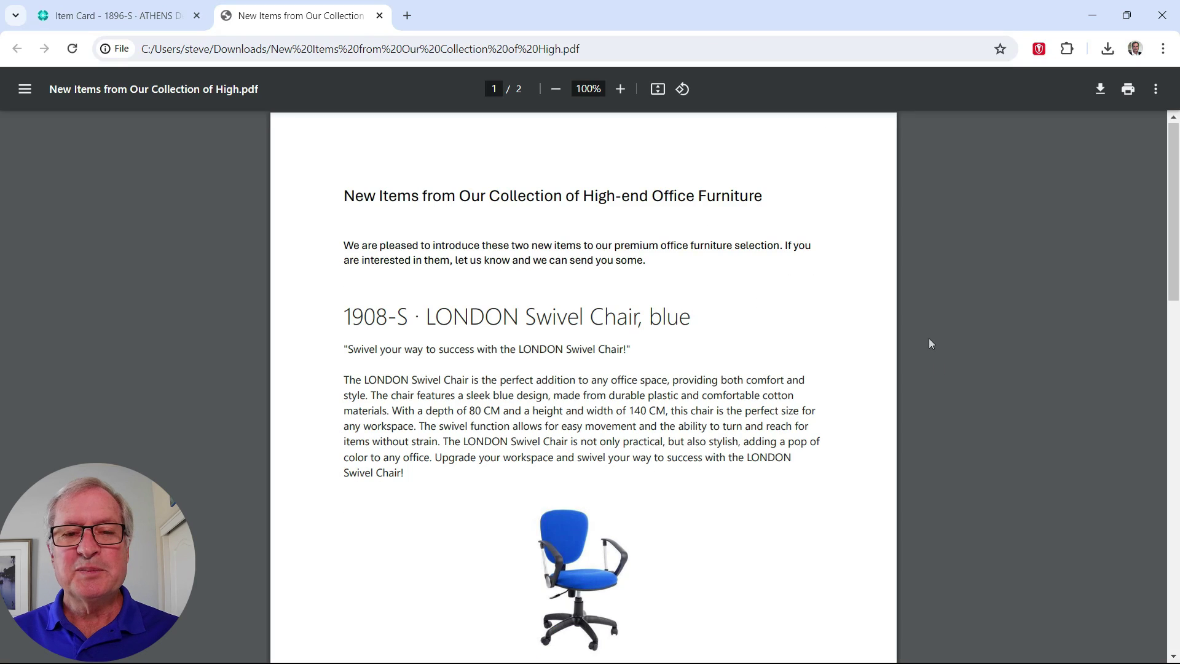
scroll(930, 344, "down", 8)
scroll(933, 358, "down", 1)
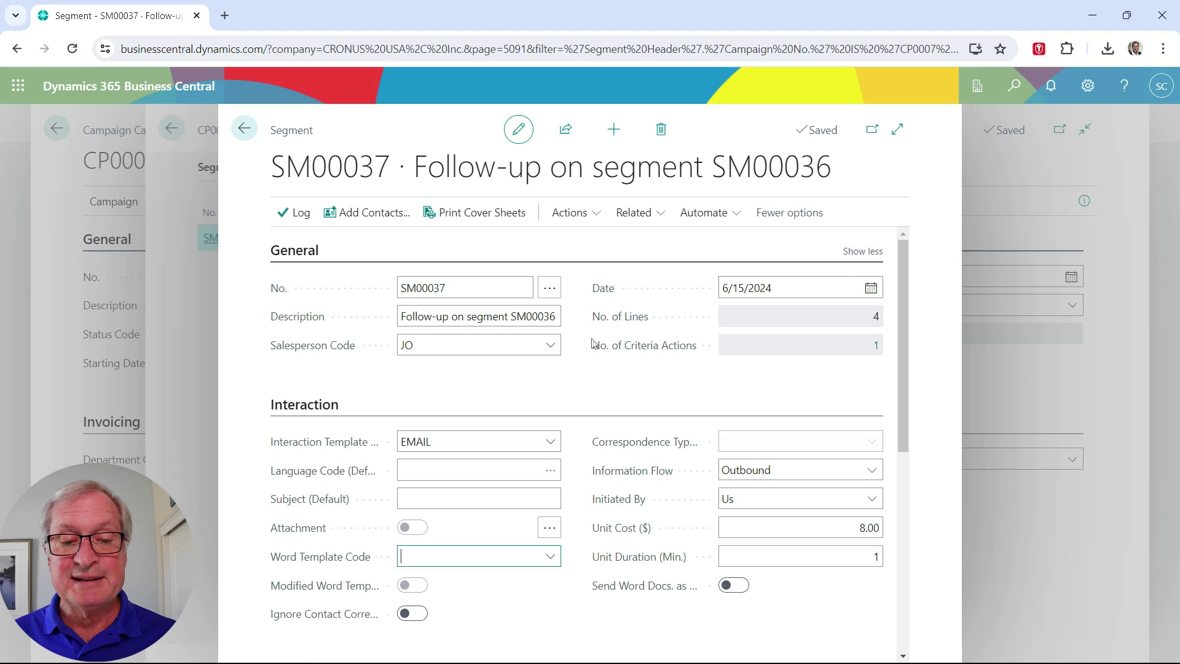
- Start importing an attachment for segment SM00037, cancel without a file, and review its lines
left_click(549, 527)
left_click(617, 405)
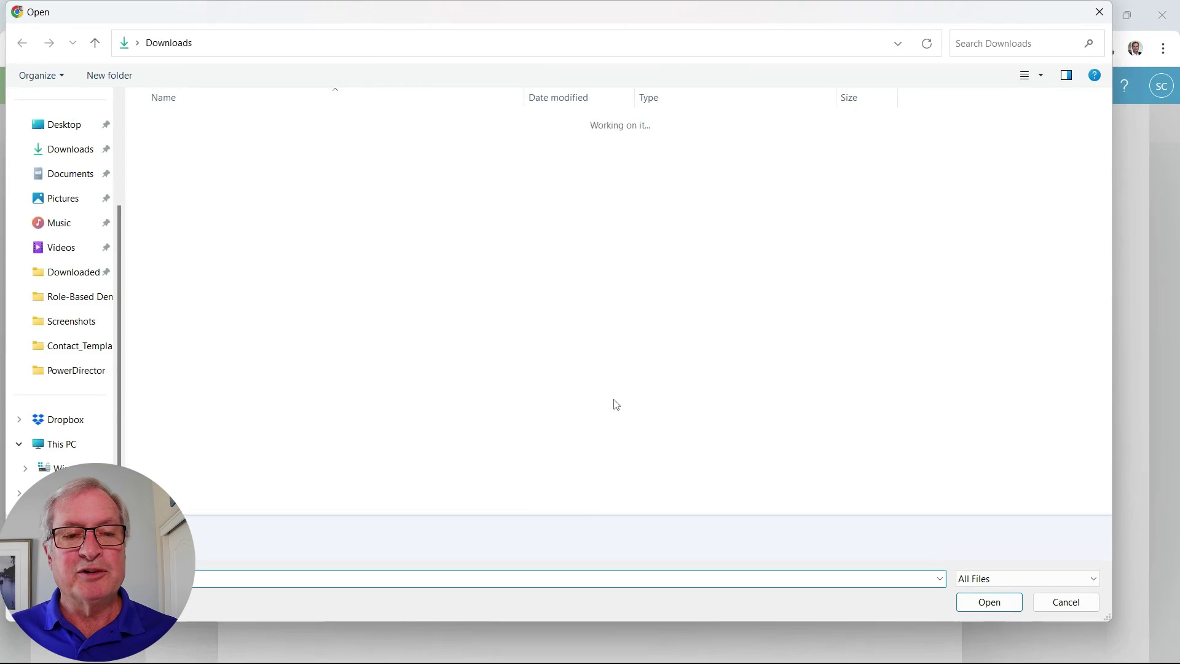
key("Escape")
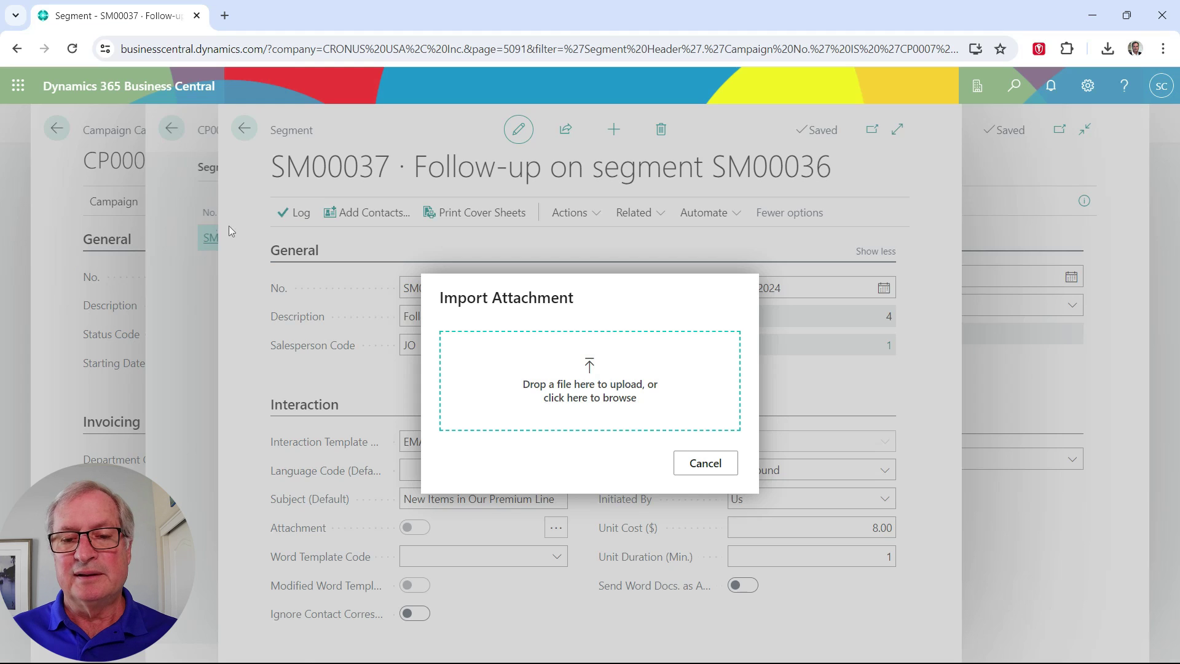
key("Escape")
scroll(572, 393, "down", 5)
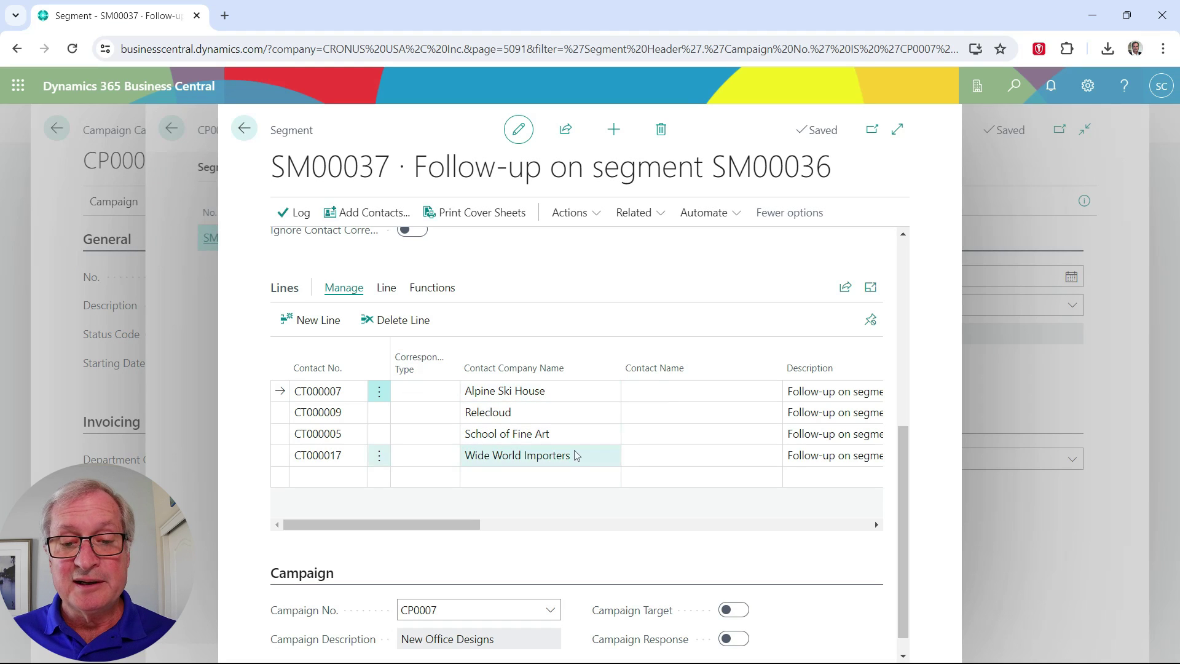
scroll(575, 455, "up", 5)
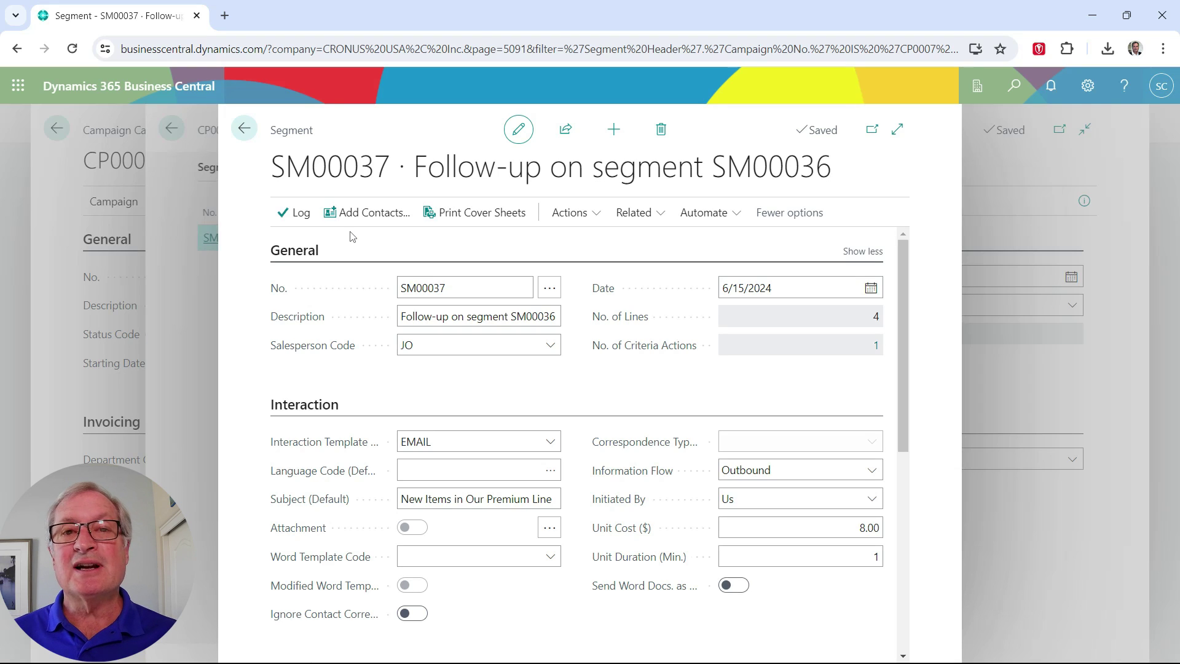
- Log segment SM00037 with Create Follow-up Segment turned on
left_click(298, 215)
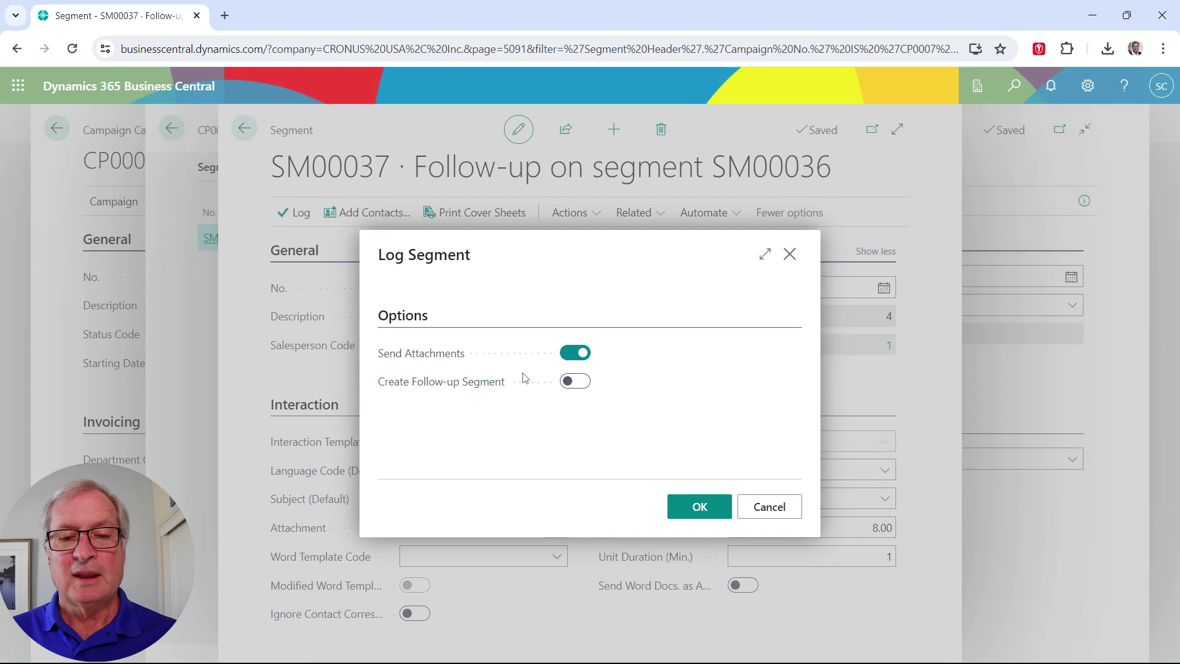
left_click(583, 382)
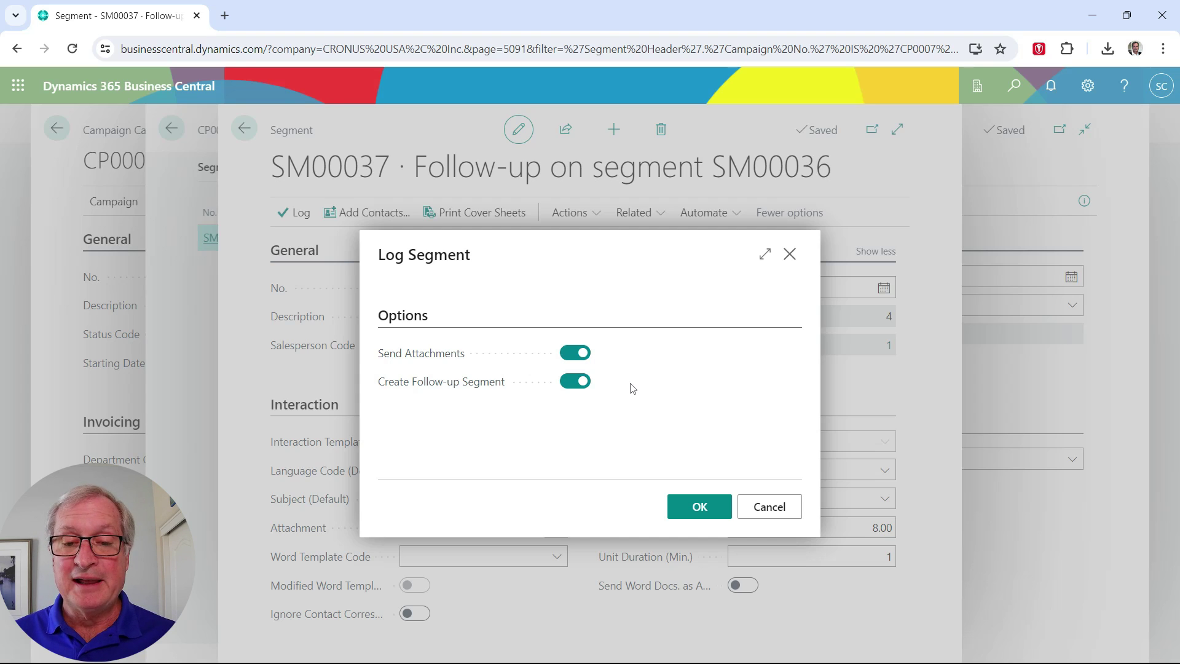
left_click(700, 507)
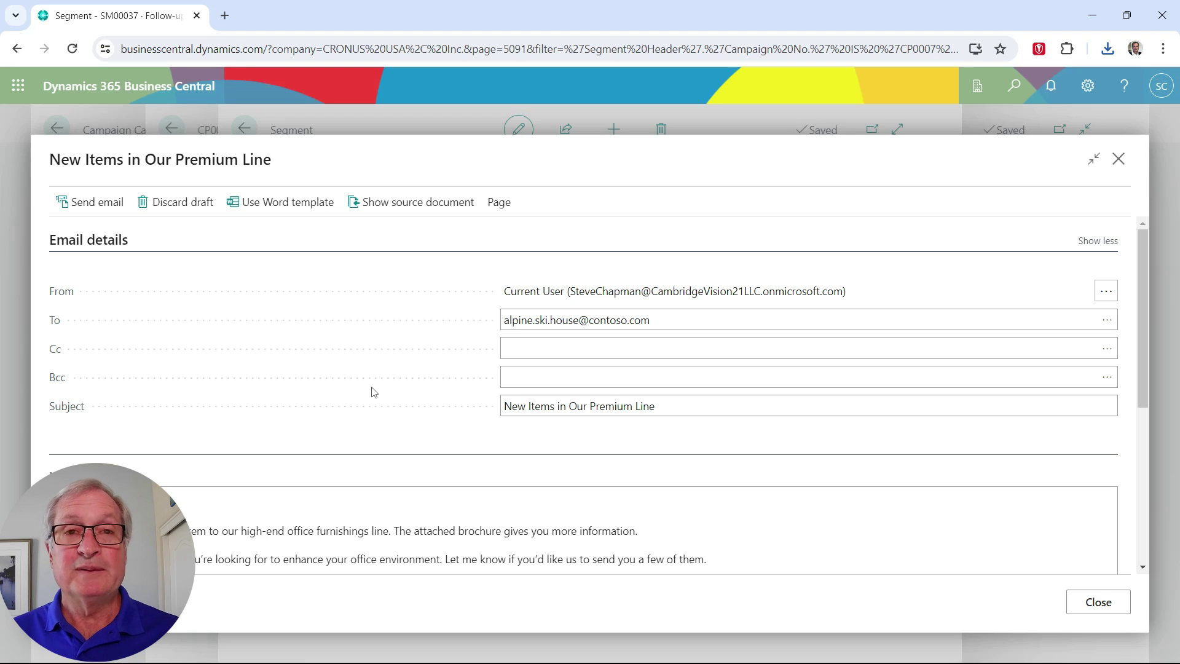
- Send each prepared campaign email to the segment's contacts
scroll(381, 430, "down", 5)
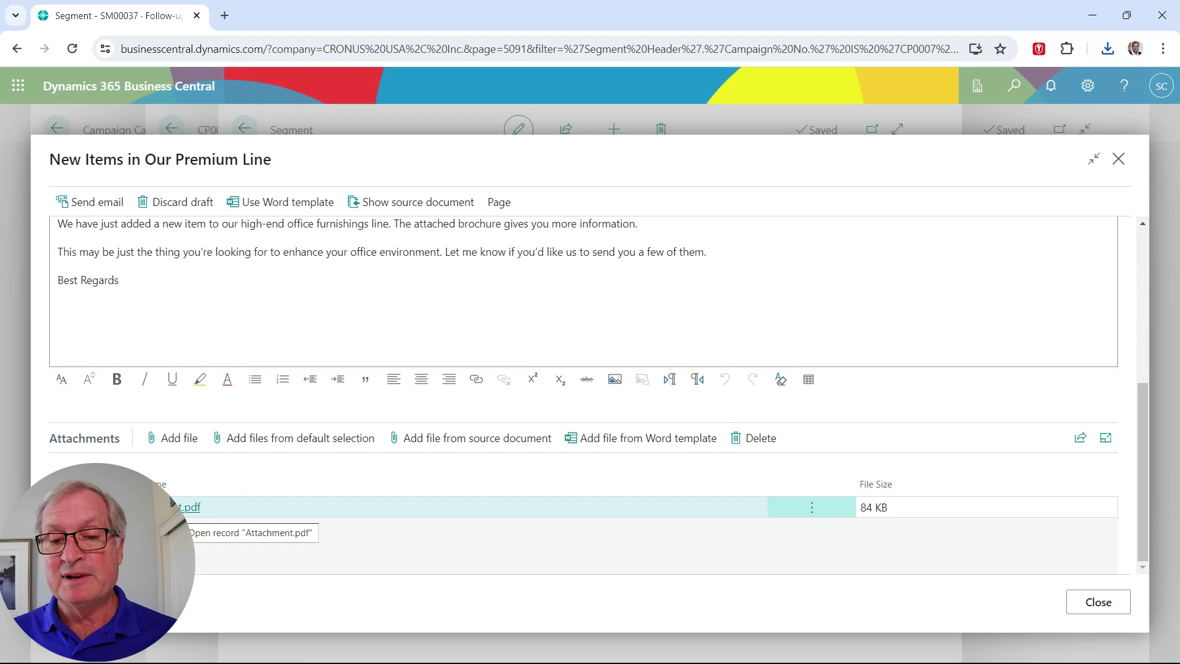
scroll(681, 365, "up", 5)
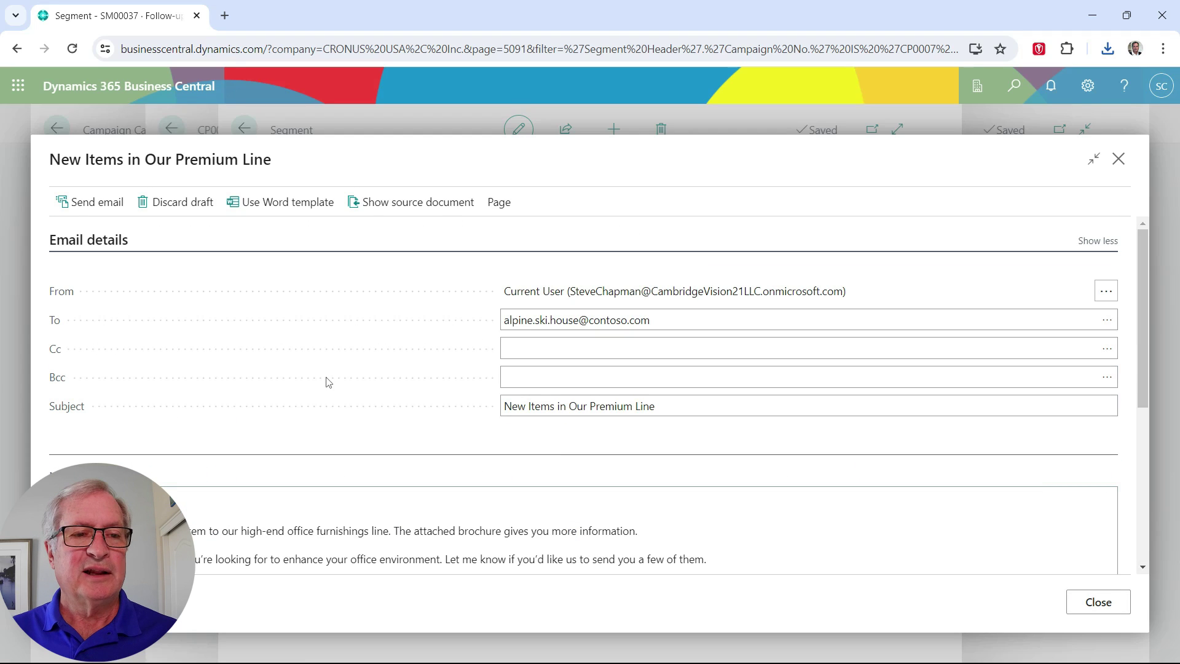
left_click(89, 203)
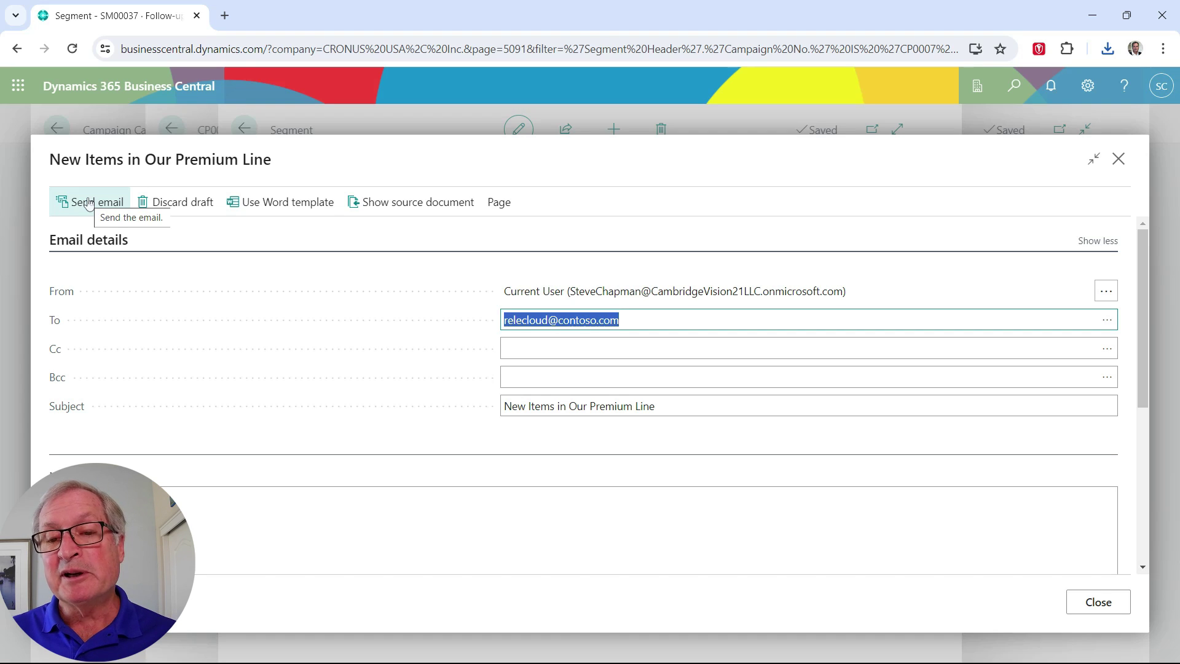
left_click(89, 203)
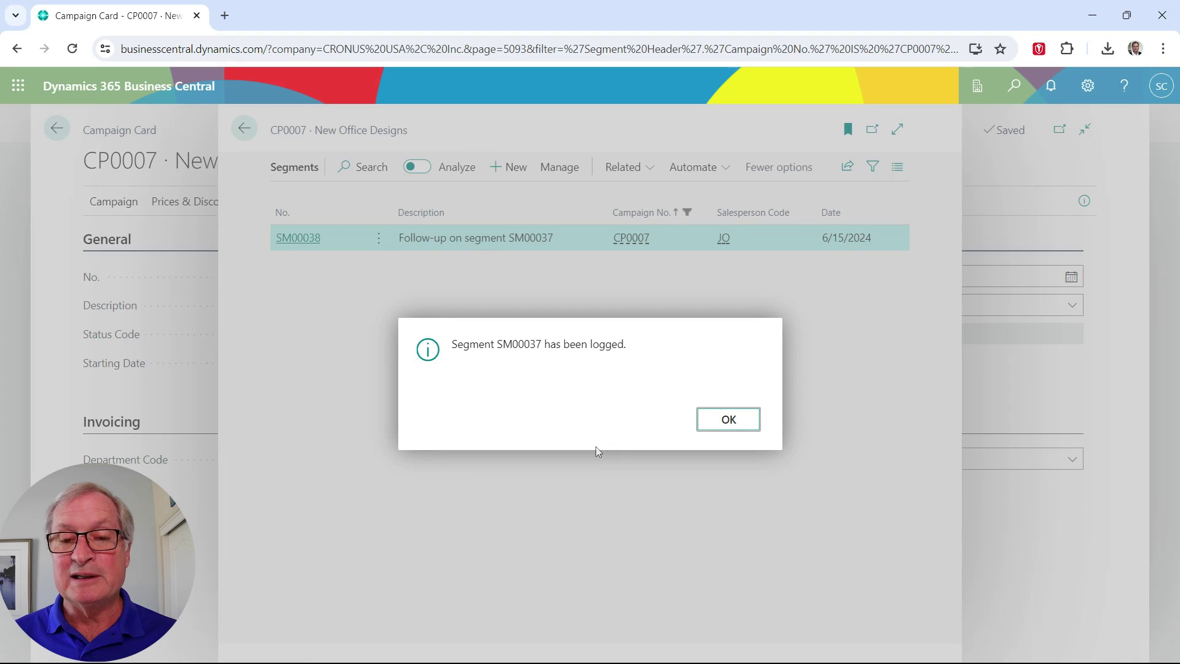
- Dismiss the logged message and open follow-up segment SM00038 with its four contact lines
key("Return")
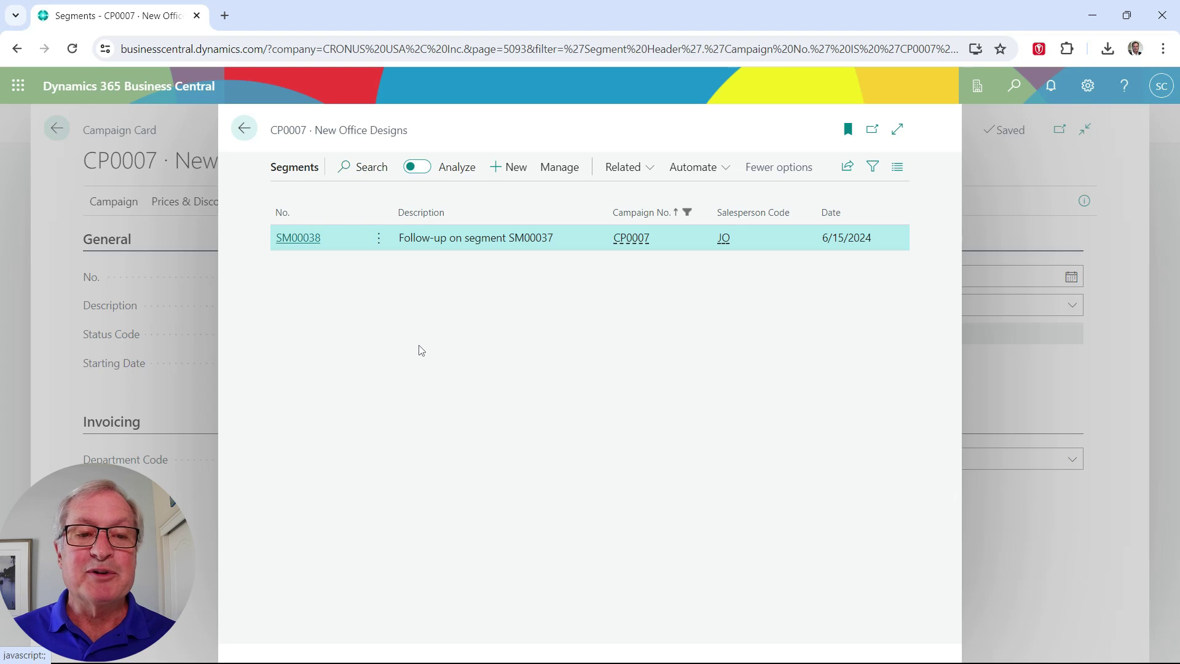
left_click(298, 238)
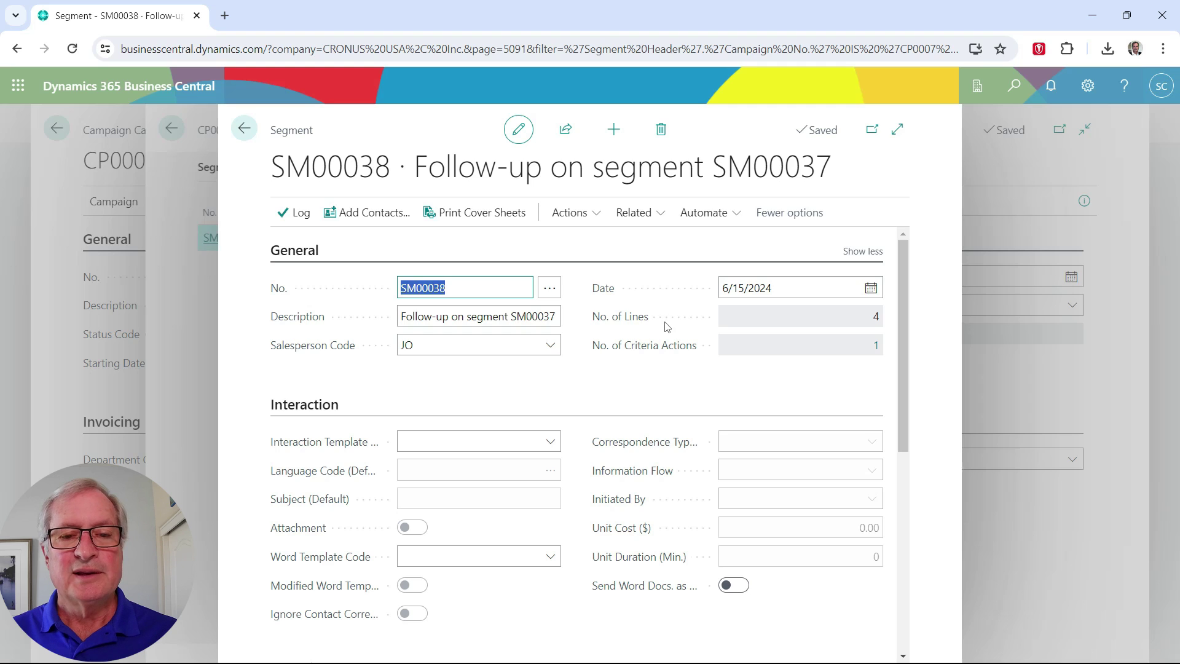
scroll(671, 359, "down", 5)
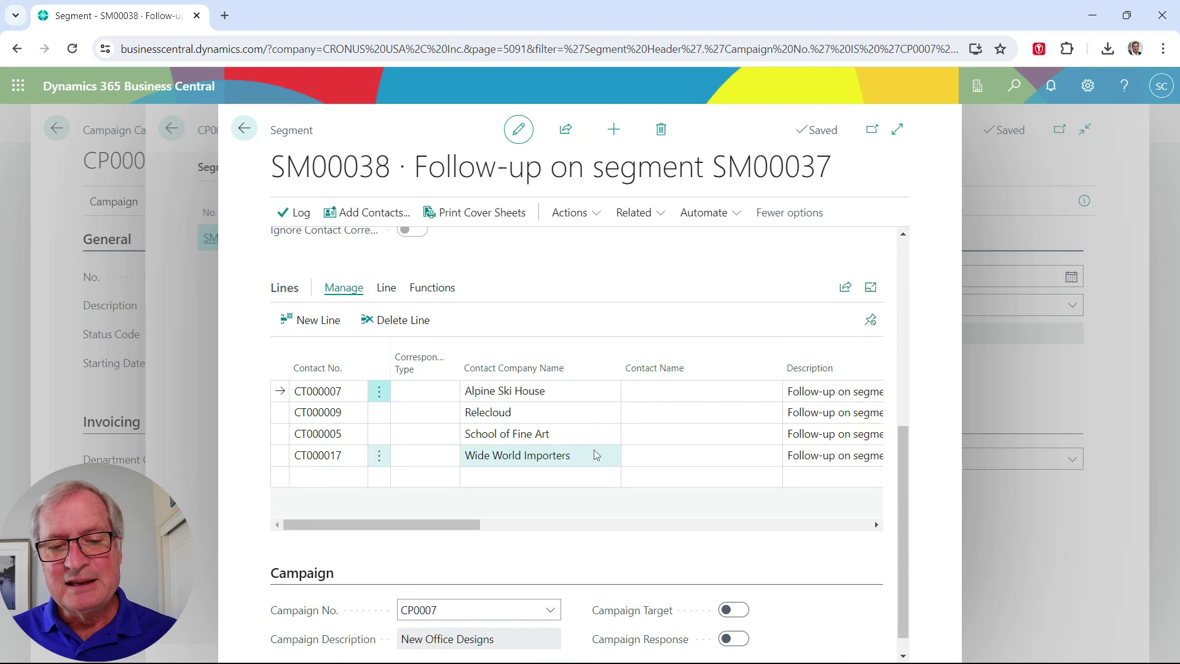
scroll(764, 364, "up", 5)
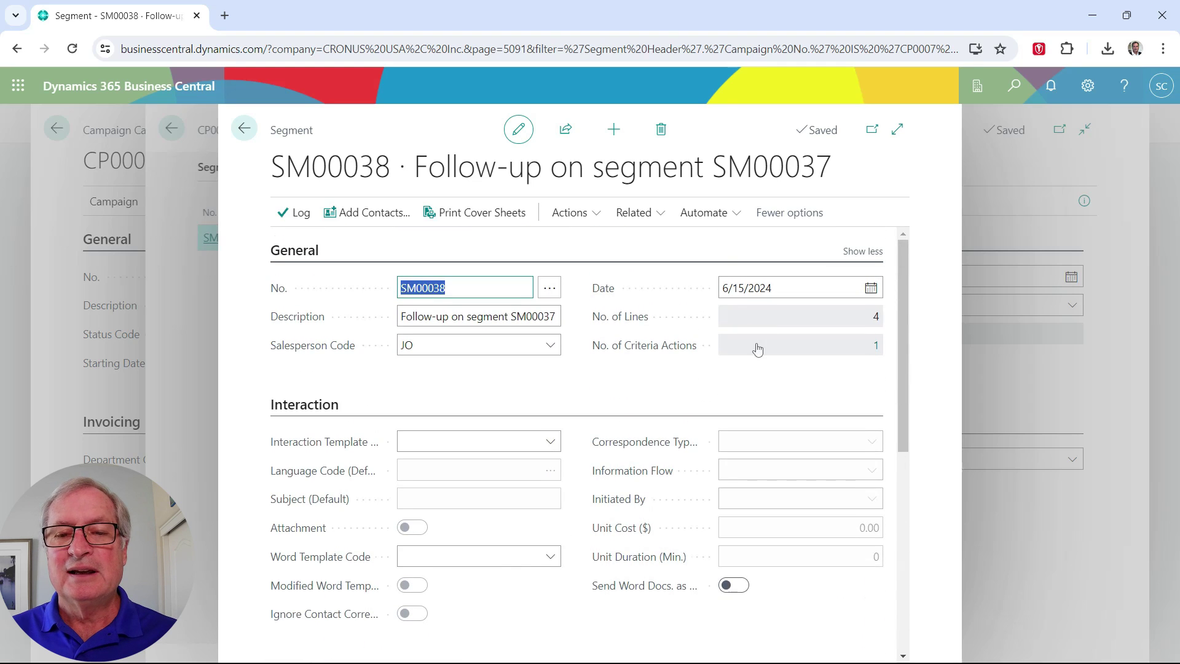
- Create opportunities for all contacts in segment SM00038 and confirm
left_click(661, 218)
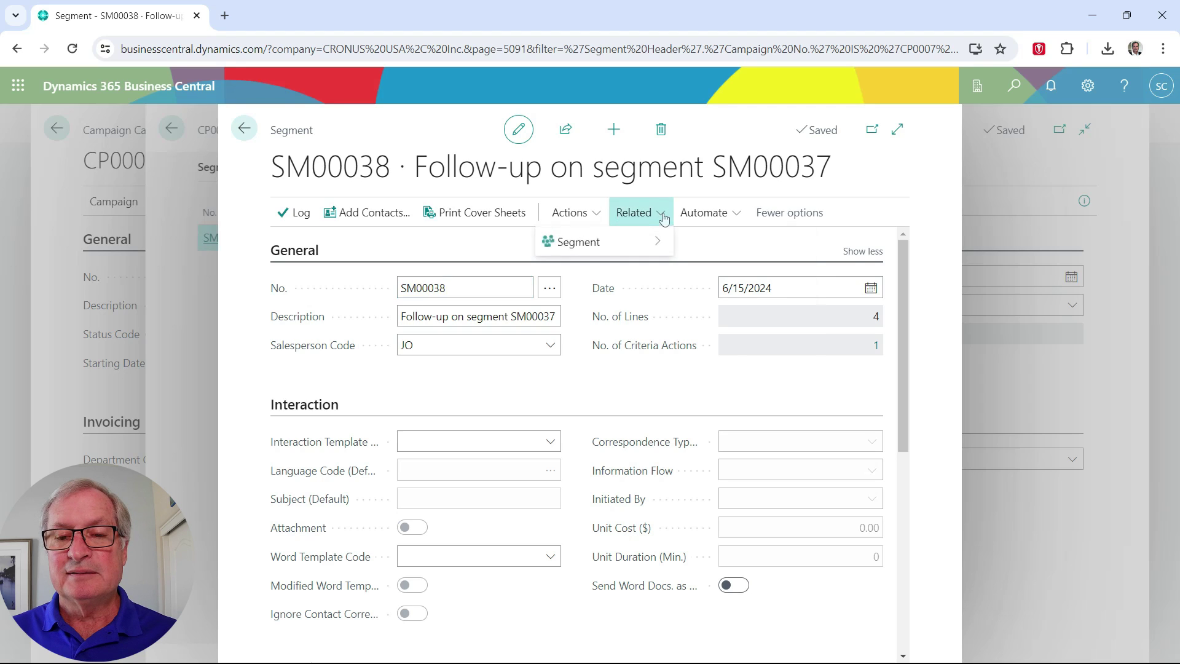
mouse_move(652, 242)
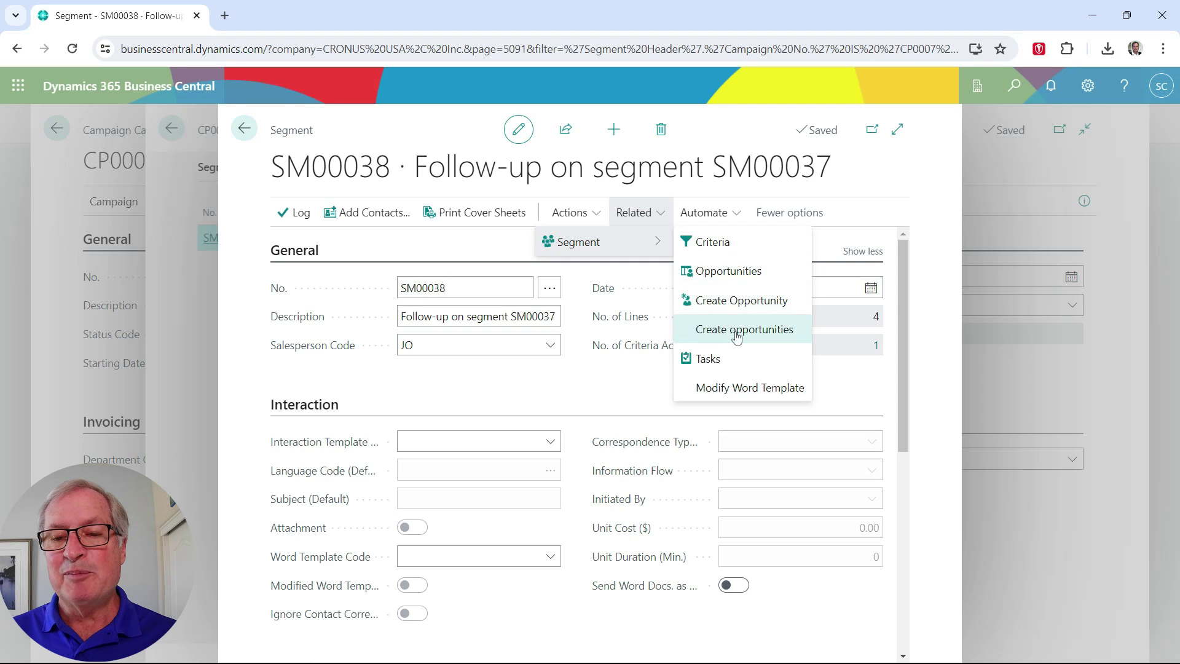
left_click(742, 330)
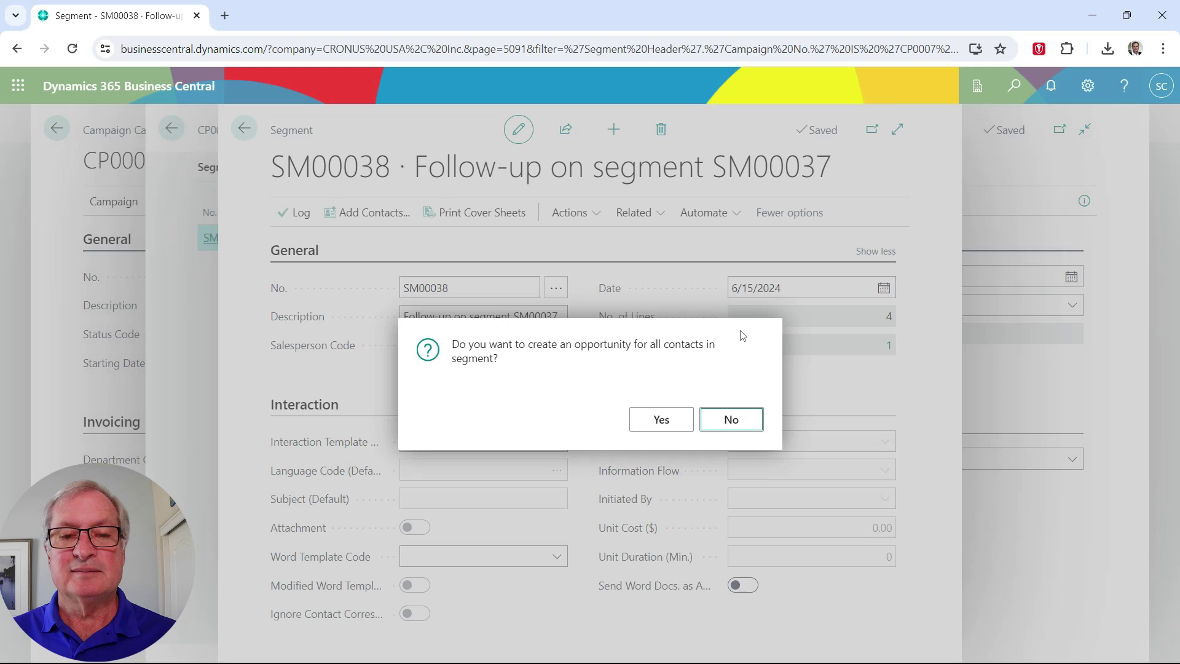
left_click(669, 408)
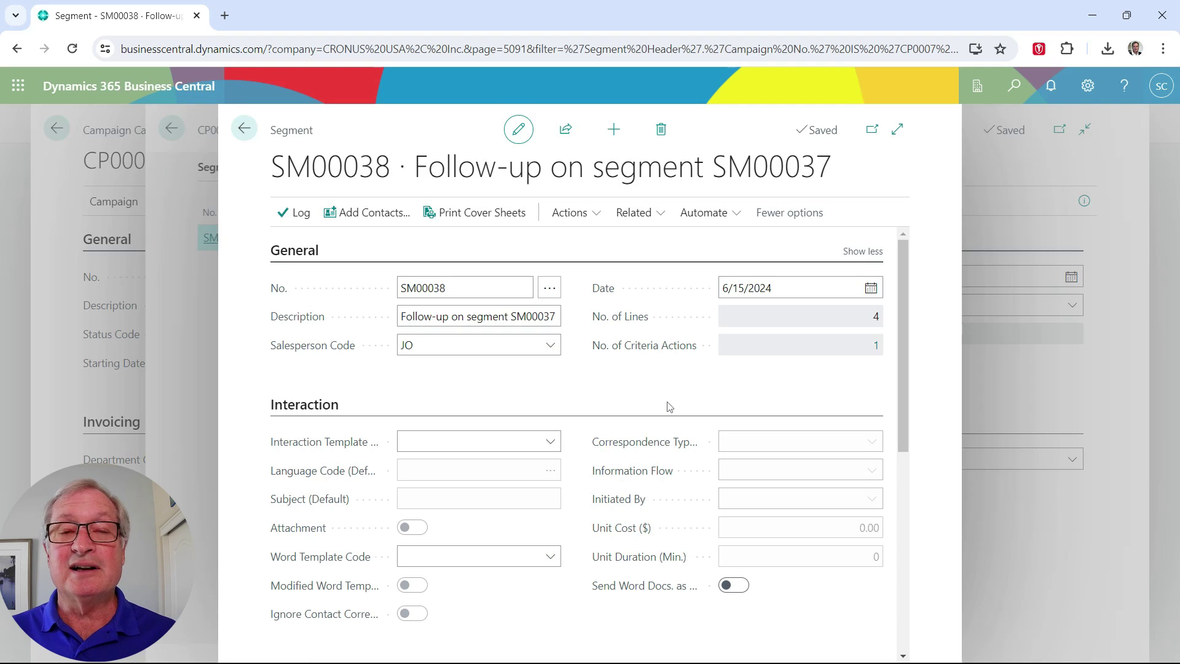